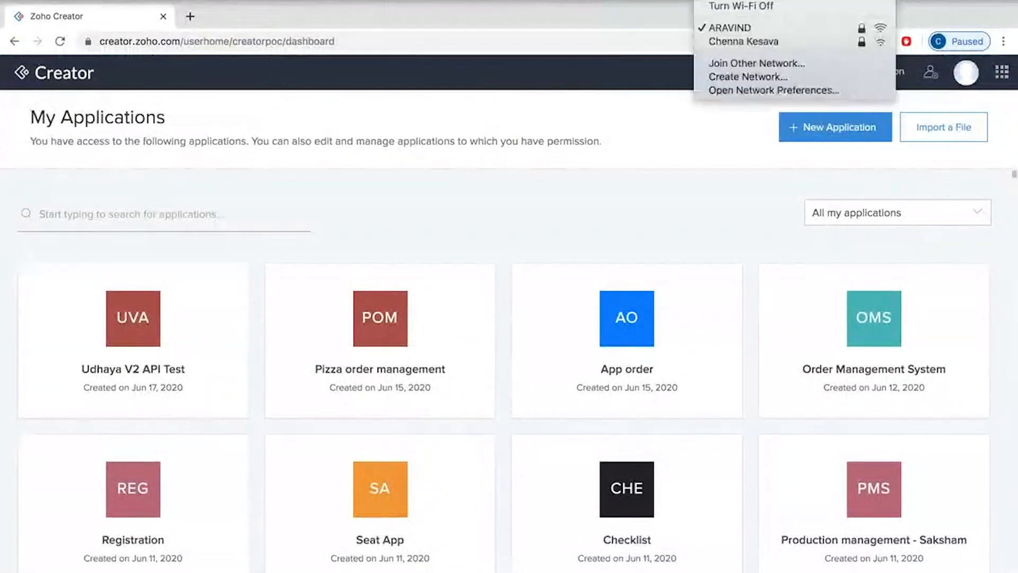
Step: Create a new application from scratch named Zylker Order Management
{"action": "left_click", "coordinate": [659, 192]}
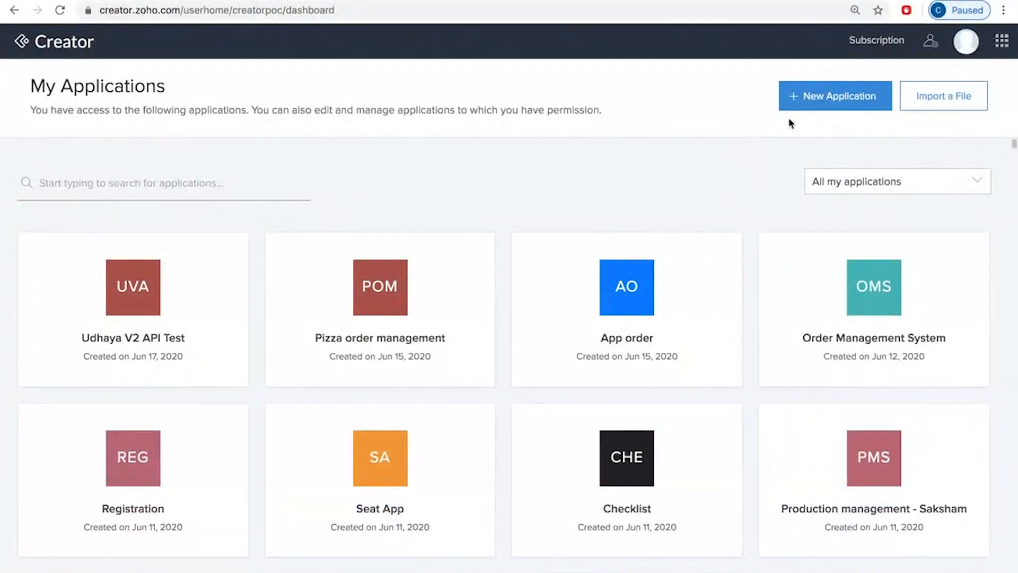
{"action": "left_click", "coordinate": [823, 101]}
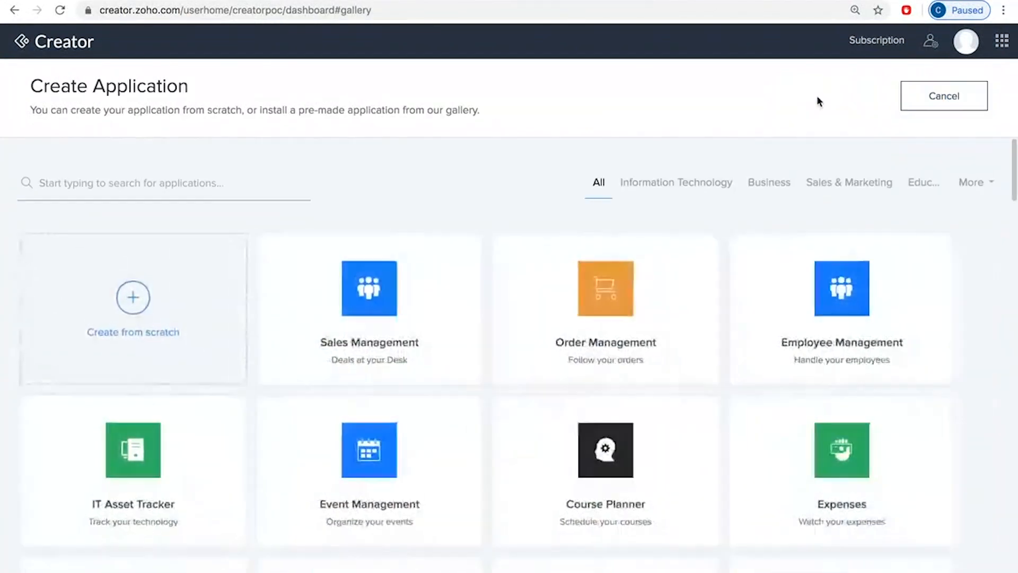
{"action": "left_click", "coordinate": [132, 307]}
{"action": "left_click", "coordinate": [401, 309]}
{"action": "type", "text": "Zylker Order Mange"}
{"action": "key", "text": "BackSpace"}
{"action": "key", "text": "BackSpace"}
{"action": "type", "text": "agement"}
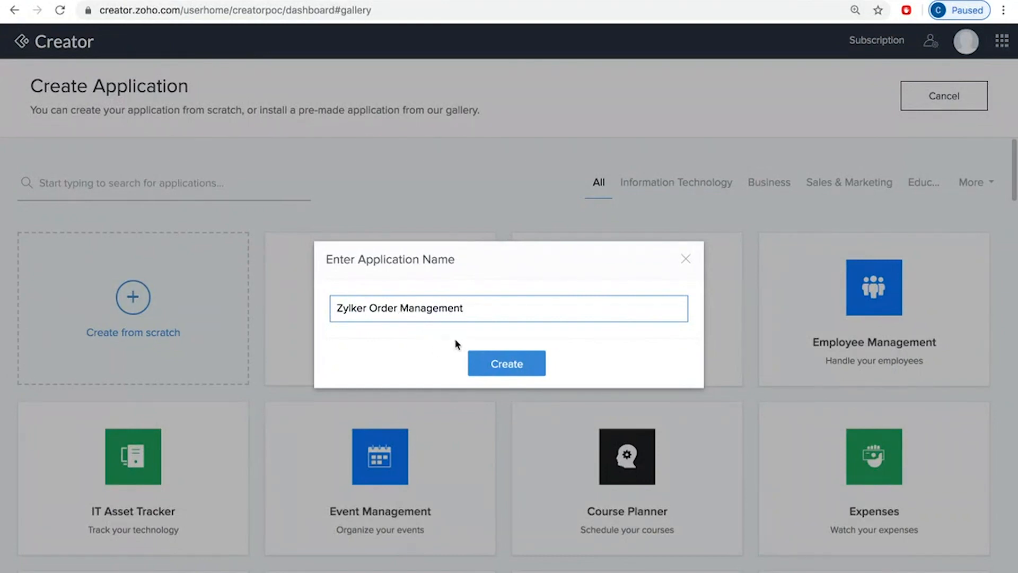
{"action": "left_click", "coordinate": [509, 366]}
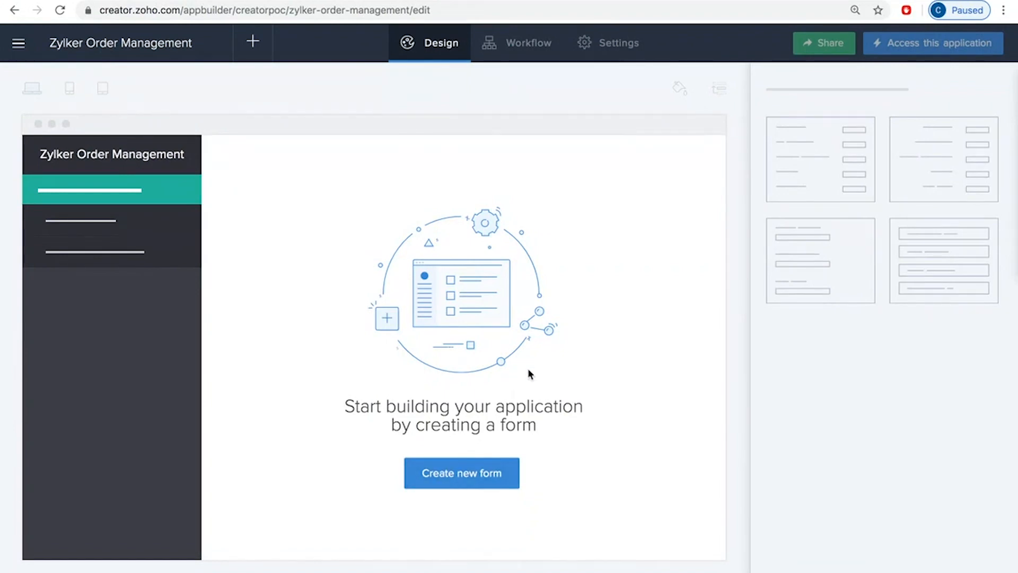
Step: Start a new form by importing data from the All Products spreadsheet in local storage
{"action": "left_click", "coordinate": [471, 475]}
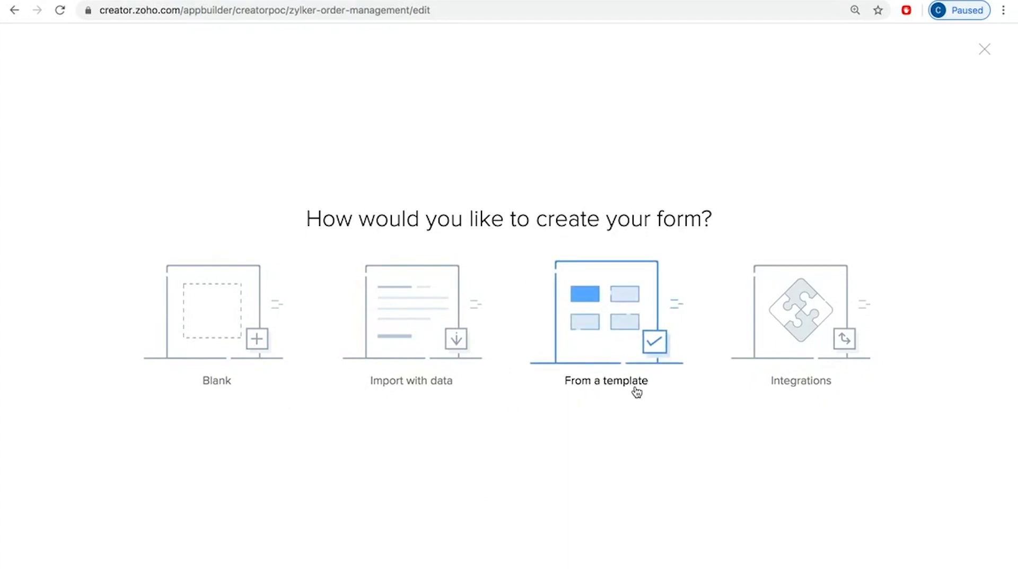
{"action": "left_click", "coordinate": [423, 310]}
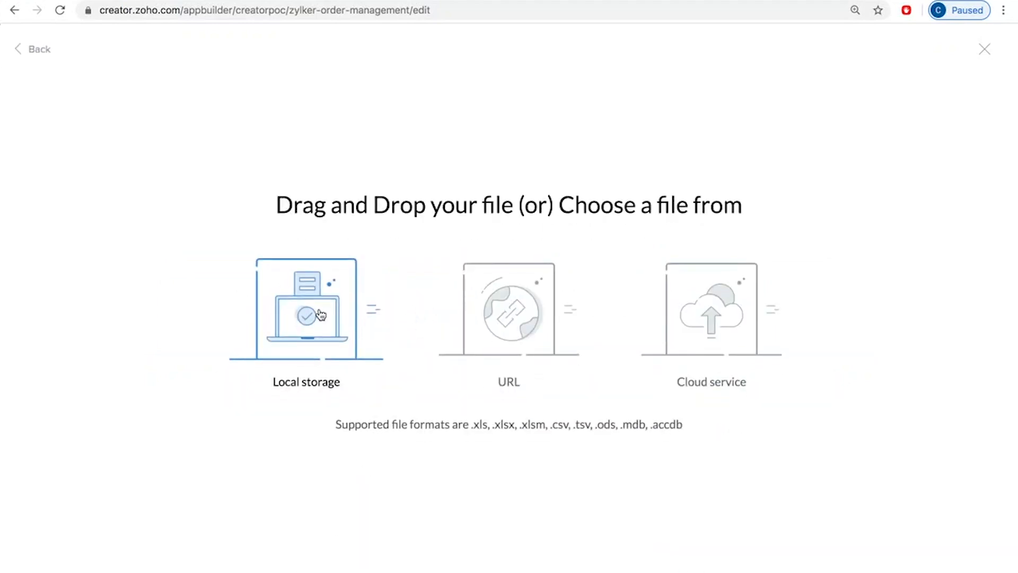
{"action": "left_click", "coordinate": [320, 313]}
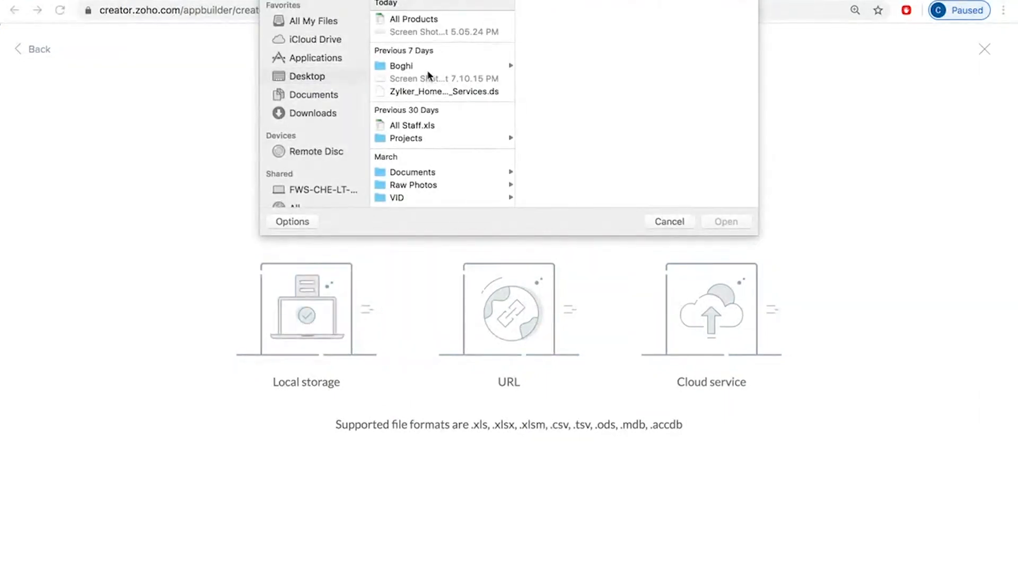
{"action": "left_click", "coordinate": [418, 21]}
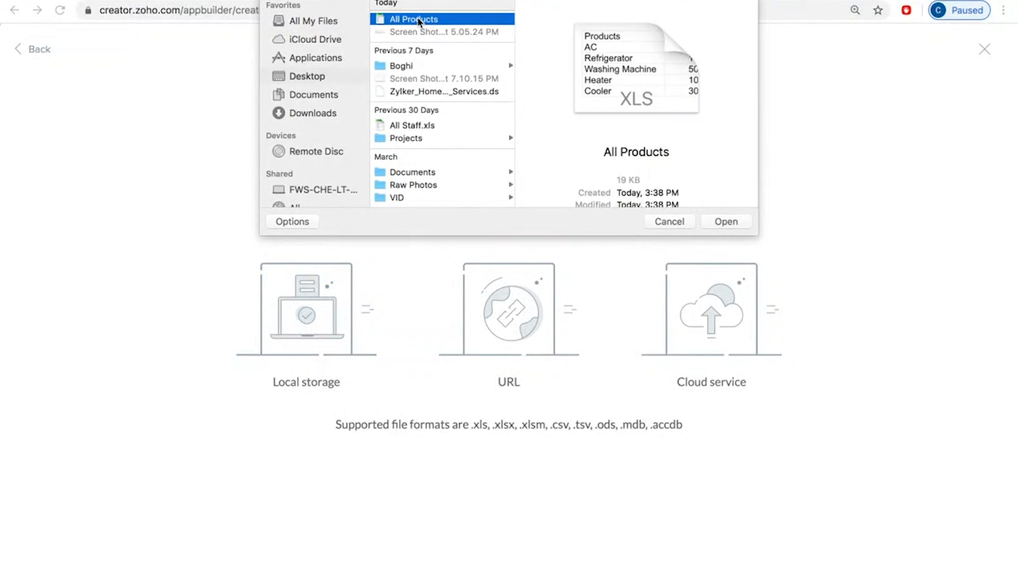
{"action": "left_click", "coordinate": [730, 223]}
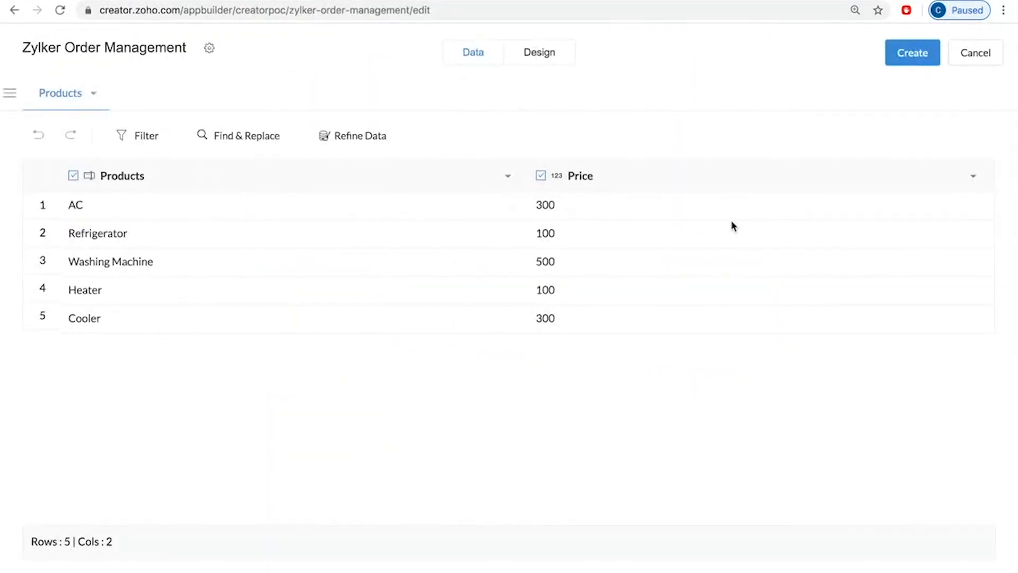
Step: Review the field type options for the Products column and keep Single Line
{"action": "left_click", "coordinate": [235, 178]}
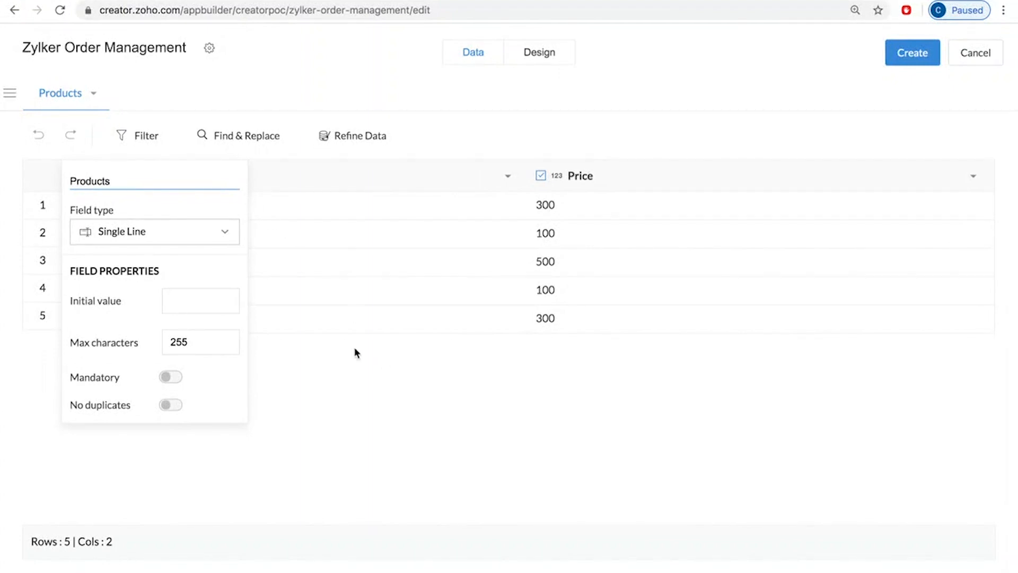
{"action": "left_click", "coordinate": [183, 231]}
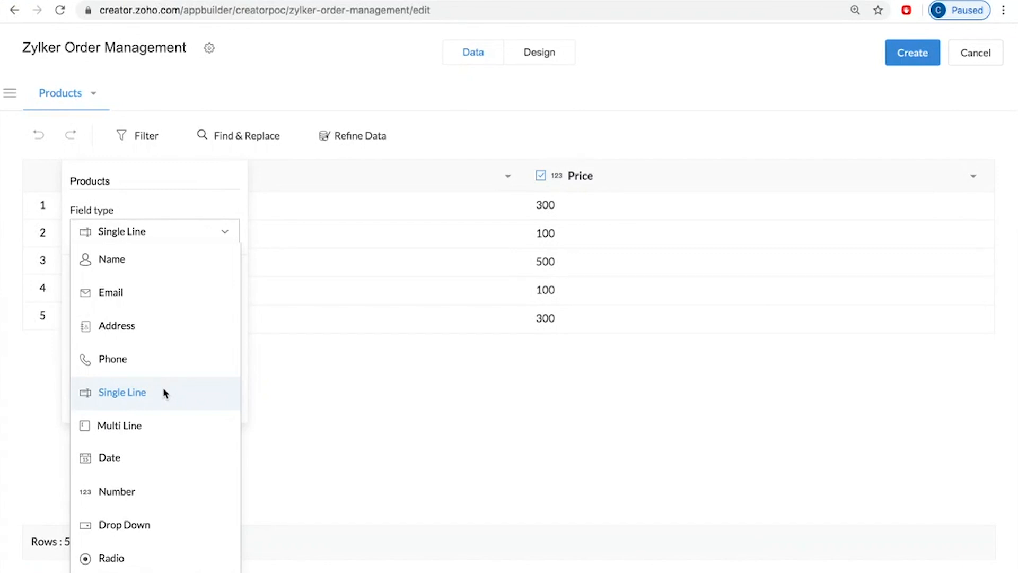
{"action": "left_click", "coordinate": [125, 180]}
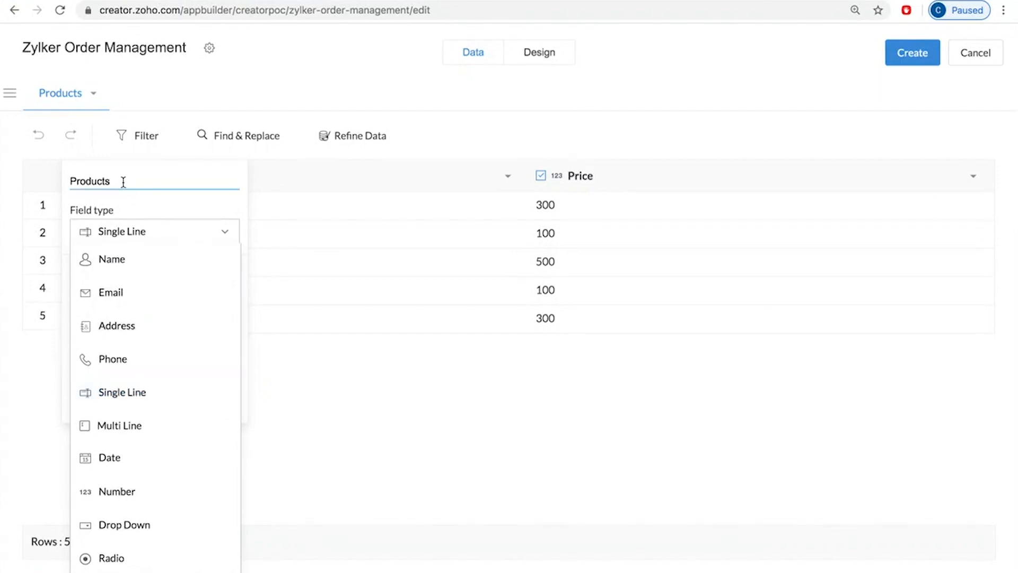
{"action": "left_click", "coordinate": [144, 393]}
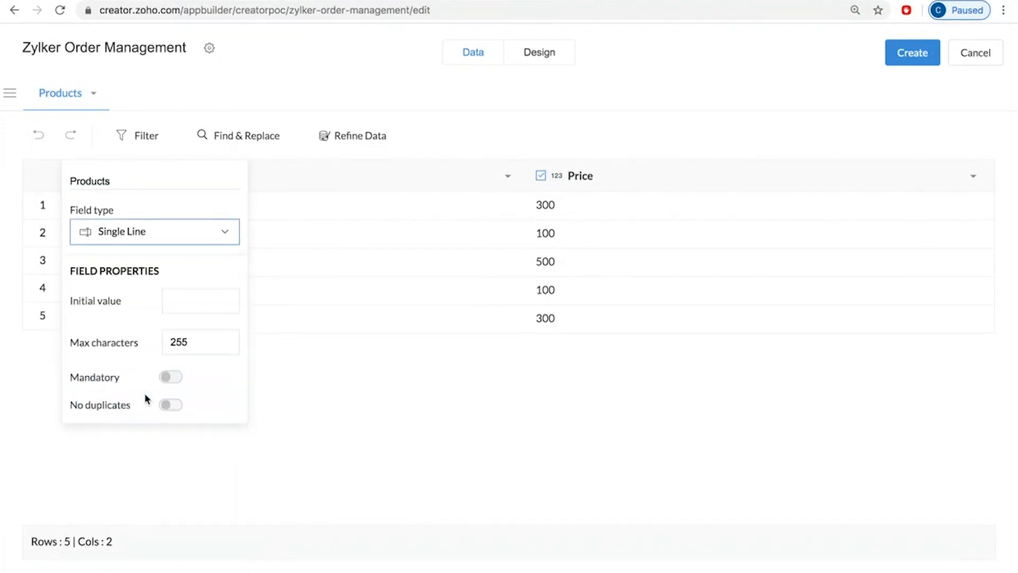
Step: Change the Price column's field type to Currency with United States Dollar as the currency type
{"action": "left_click", "coordinate": [641, 174]}
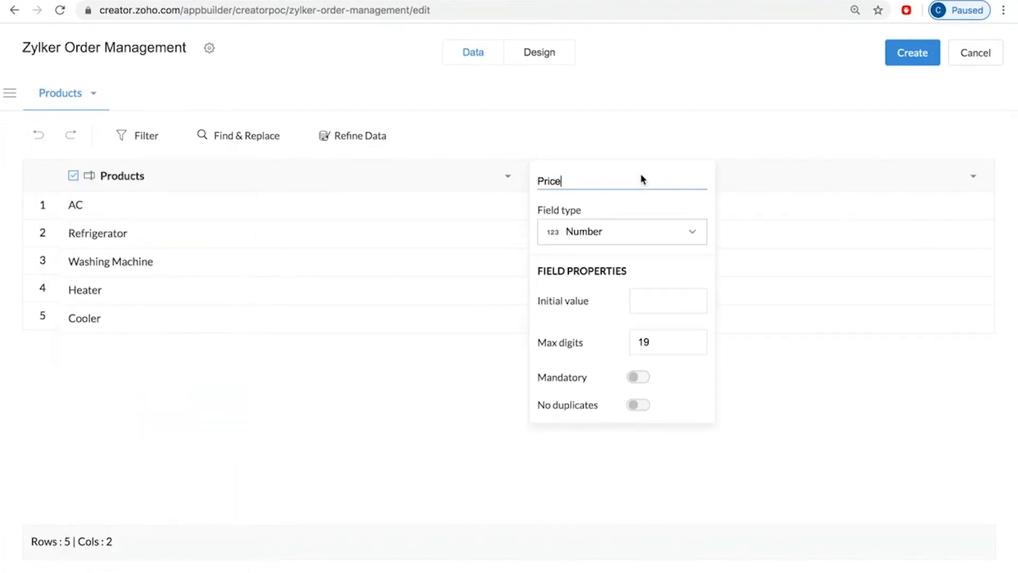
{"action": "left_click", "coordinate": [608, 238]}
{"action": "scroll", "coordinate": [641, 486], "scroll_direction": "down", "scroll_amount": 5}
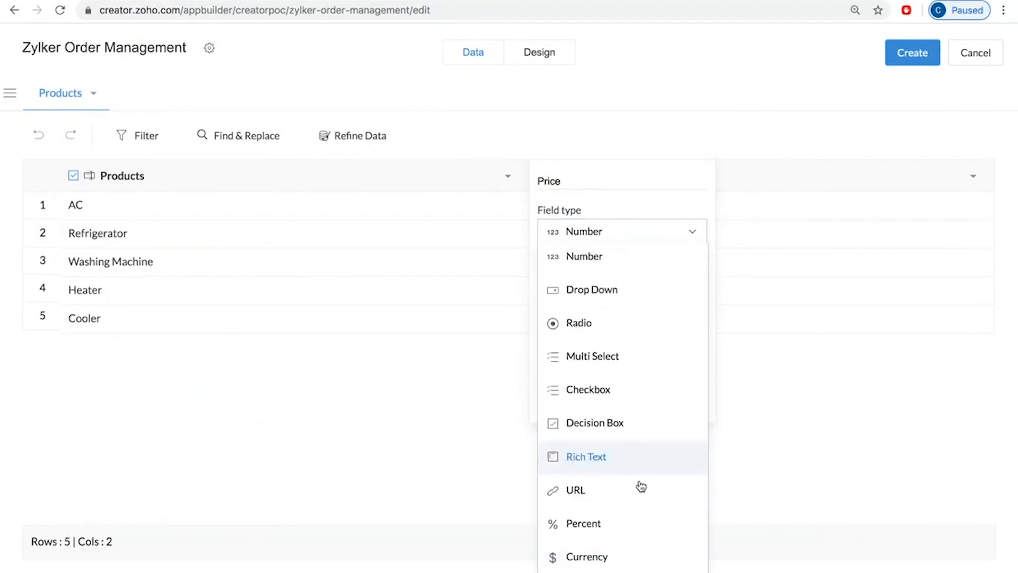
{"action": "left_click", "coordinate": [614, 554]}
{"action": "left_click", "coordinate": [605, 312]}
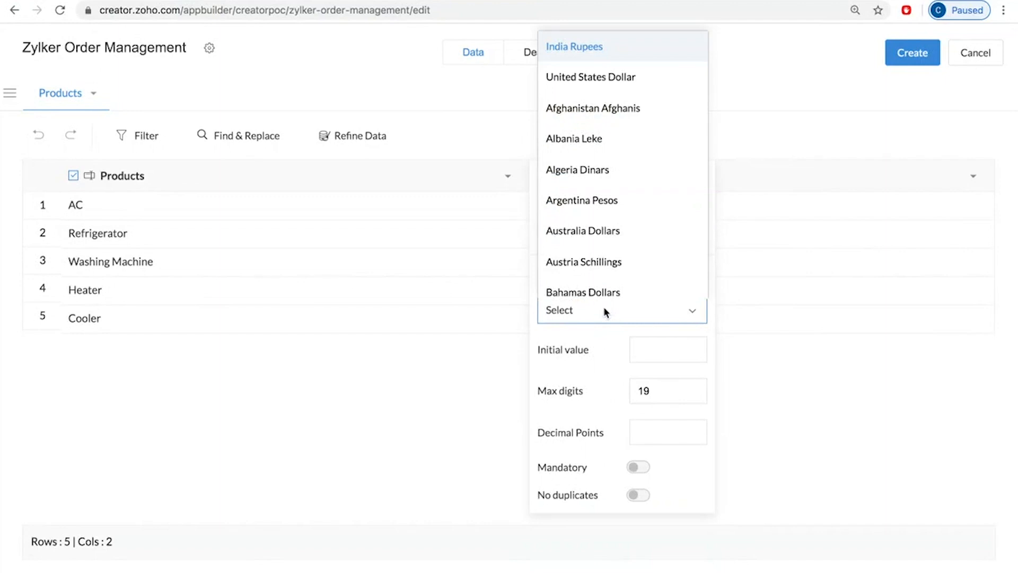
{"action": "left_click", "coordinate": [615, 90]}
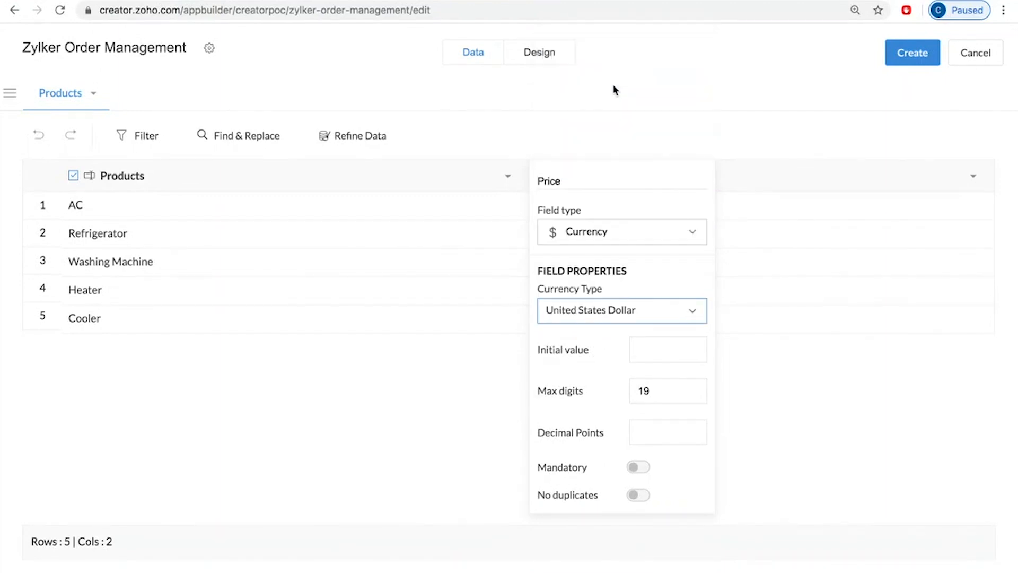
{"action": "left_click", "coordinate": [647, 102]}
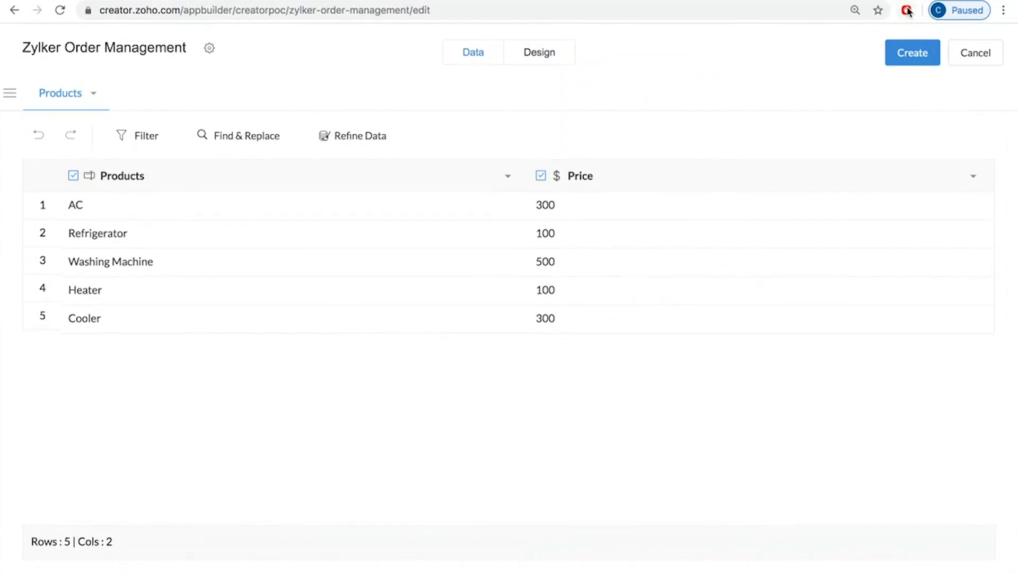
Step: Create the Products form from the imported data, view the import summary and open the application
{"action": "left_click", "coordinate": [914, 55]}
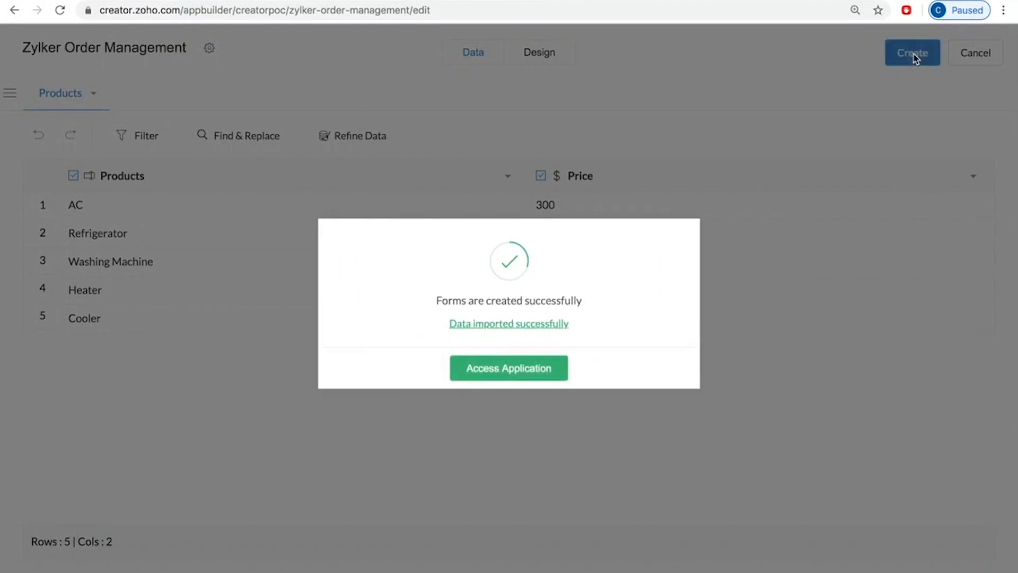
{"action": "left_click", "coordinate": [513, 324]}
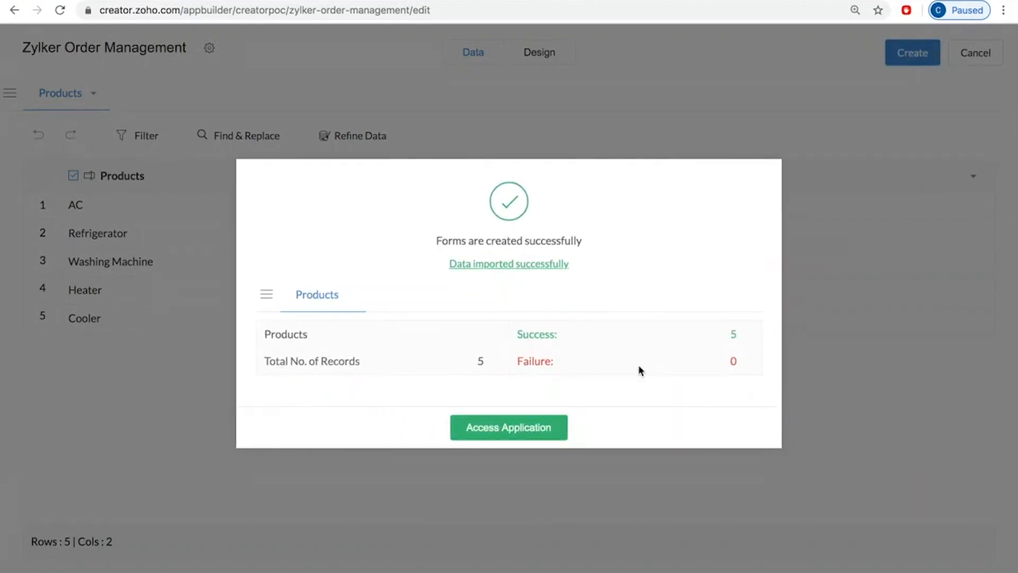
{"action": "left_click", "coordinate": [522, 430]}
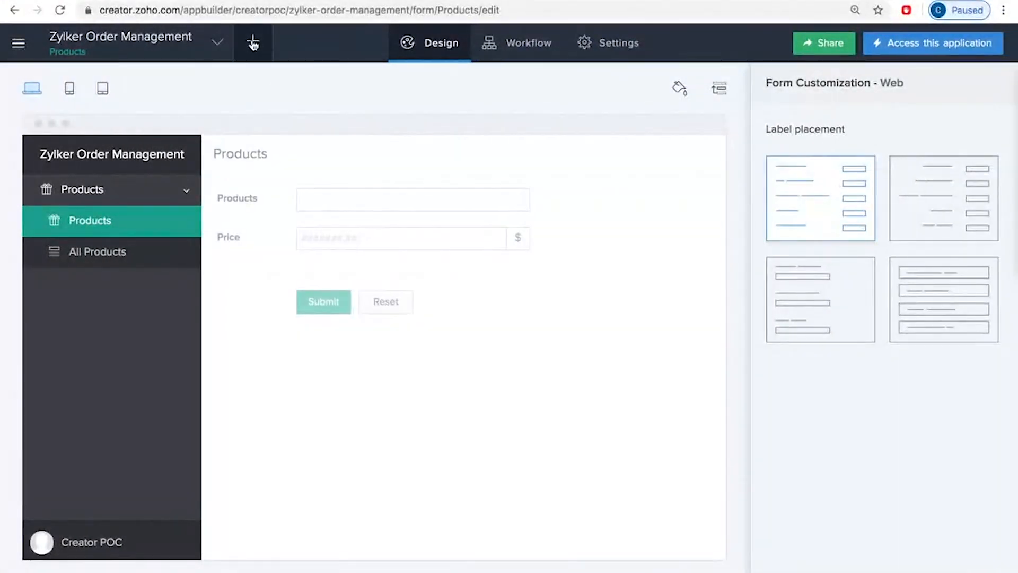
Step: Add a blank form named Items to the application
{"action": "left_click", "coordinate": [253, 44]}
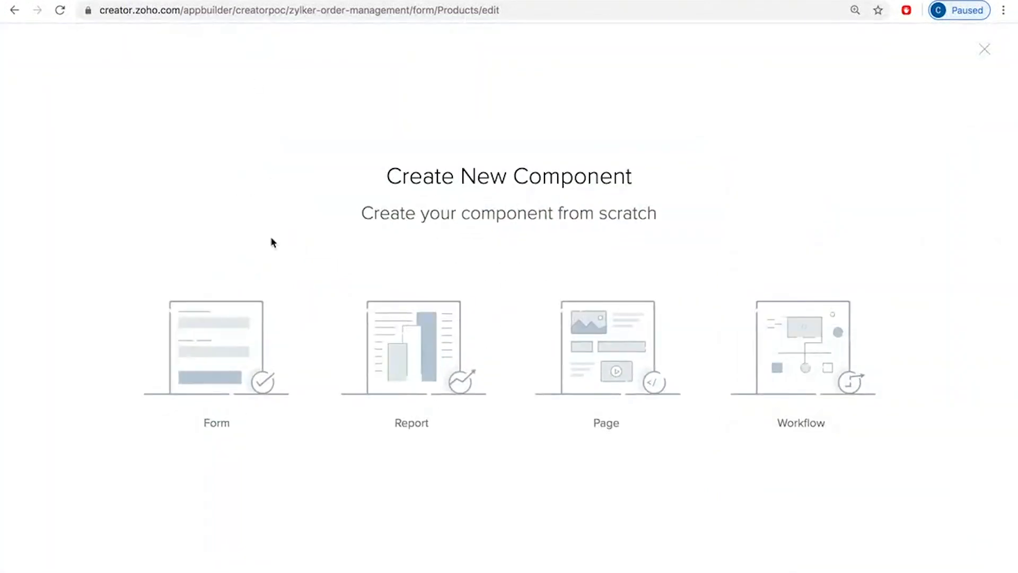
{"action": "left_click", "coordinate": [216, 337]}
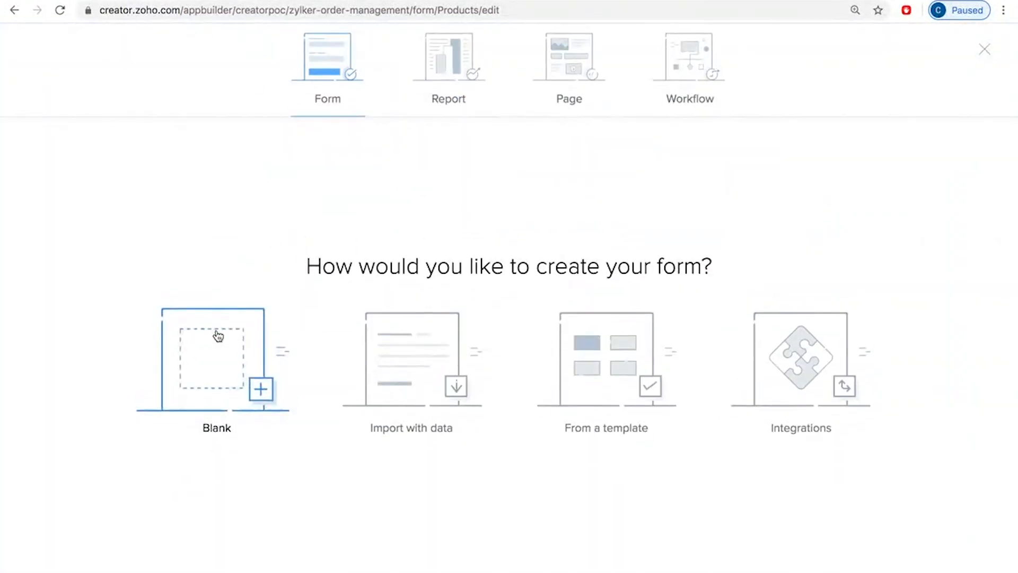
{"action": "left_click", "coordinate": [223, 359]}
{"action": "left_click", "coordinate": [578, 314]}
{"action": "type", "text": "Items"}
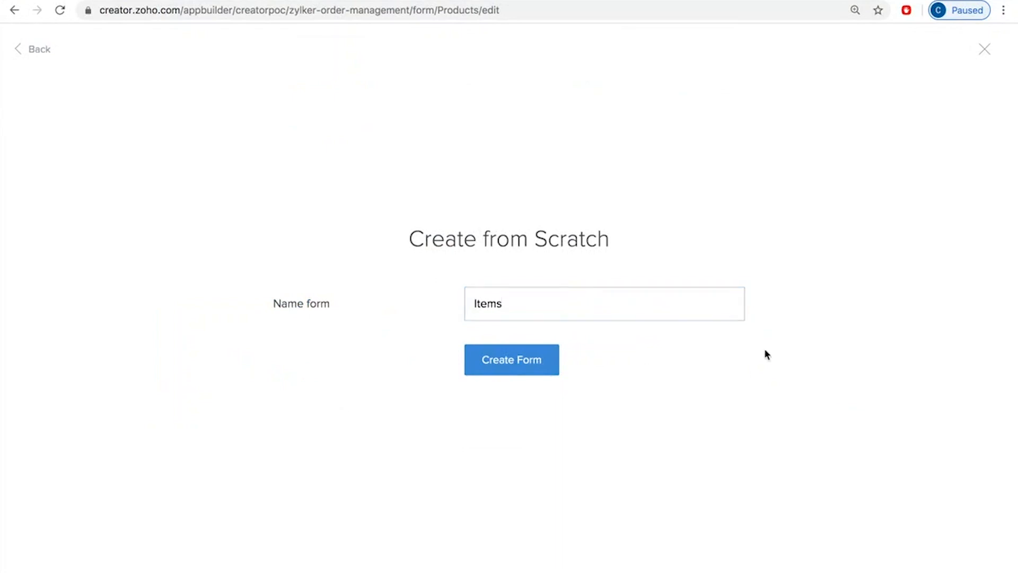
{"action": "left_click", "coordinate": [510, 369]}
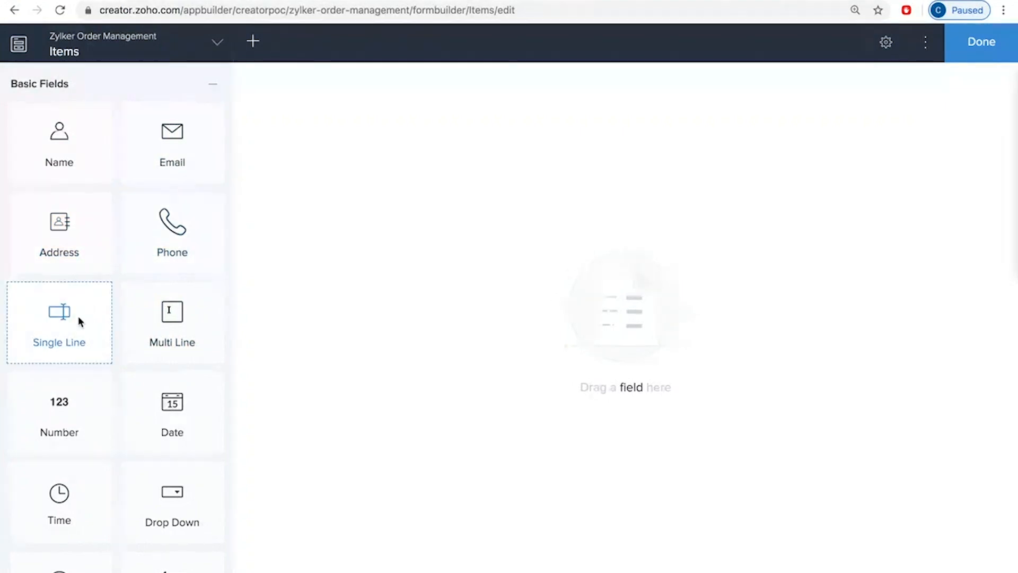
Step: Examine the basic, advanced and special field types available for the Items form
{"action": "scroll", "coordinate": [80, 315], "scroll_direction": "down", "scroll_amount": 1}
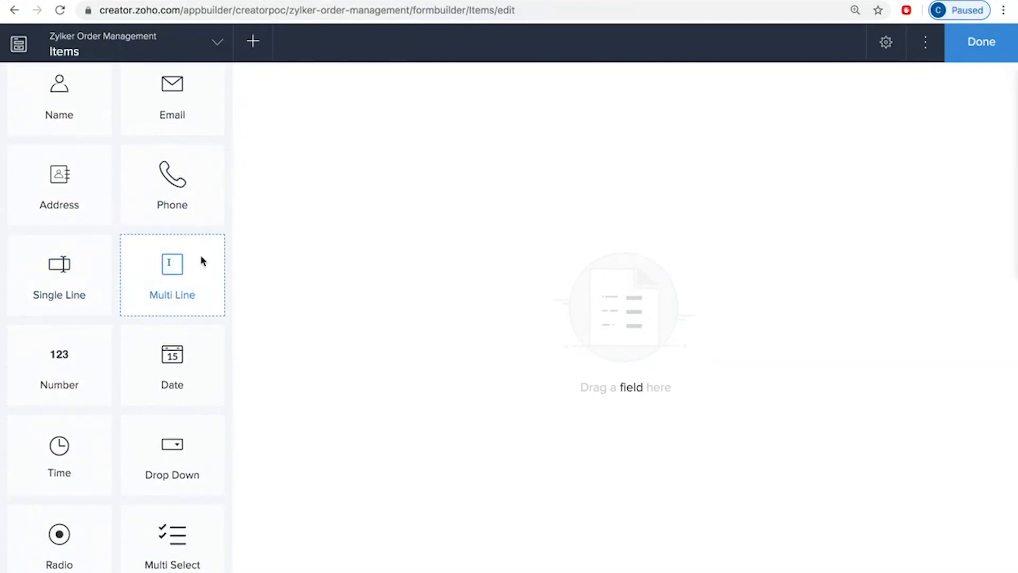
{"action": "scroll", "coordinate": [189, 462], "scroll_direction": "down", "scroll_amount": 1}
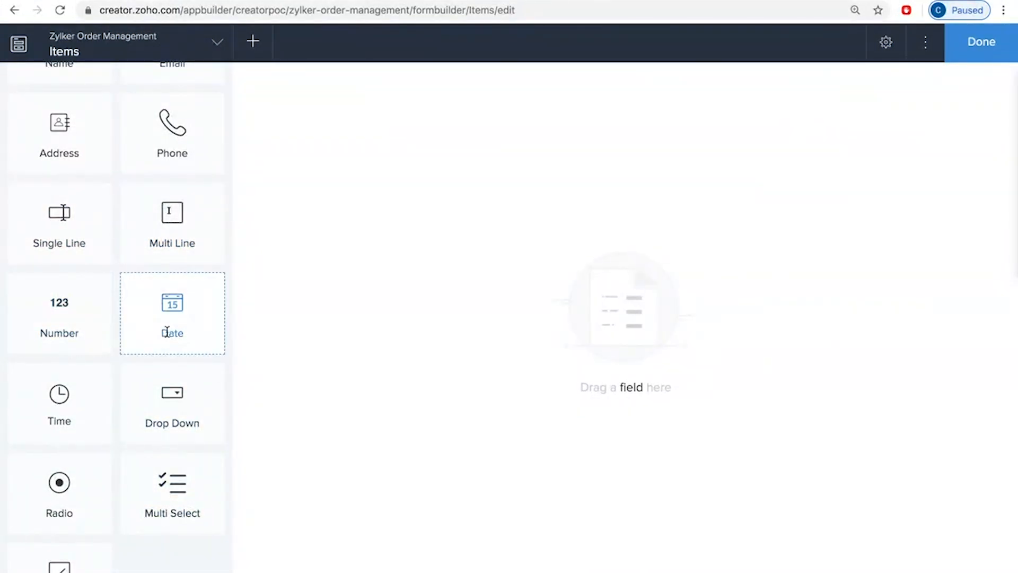
{"action": "scroll", "coordinate": [169, 334], "scroll_direction": "down", "scroll_amount": 1}
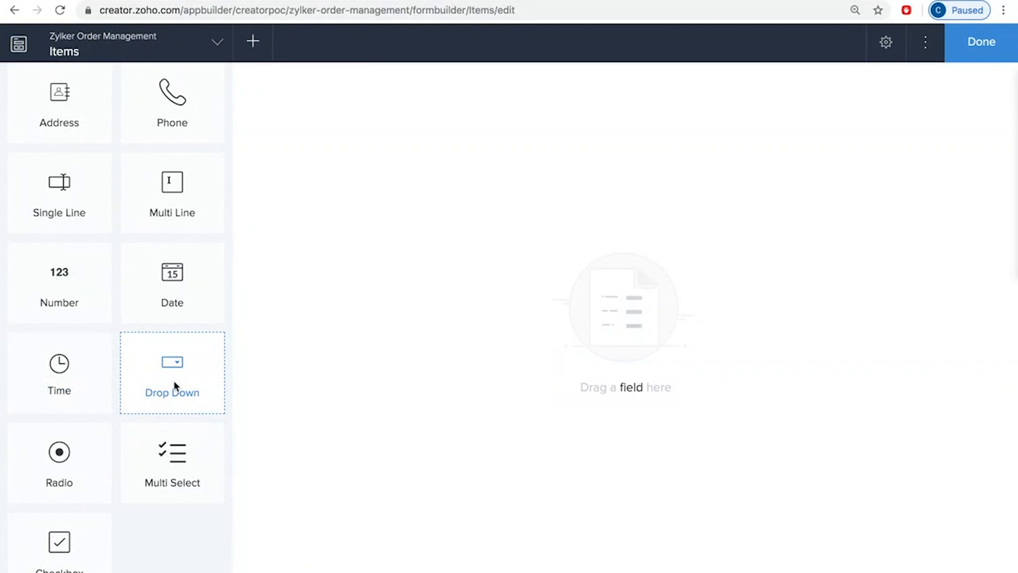
{"action": "scroll", "coordinate": [174, 386], "scroll_direction": "down", "scroll_amount": 3}
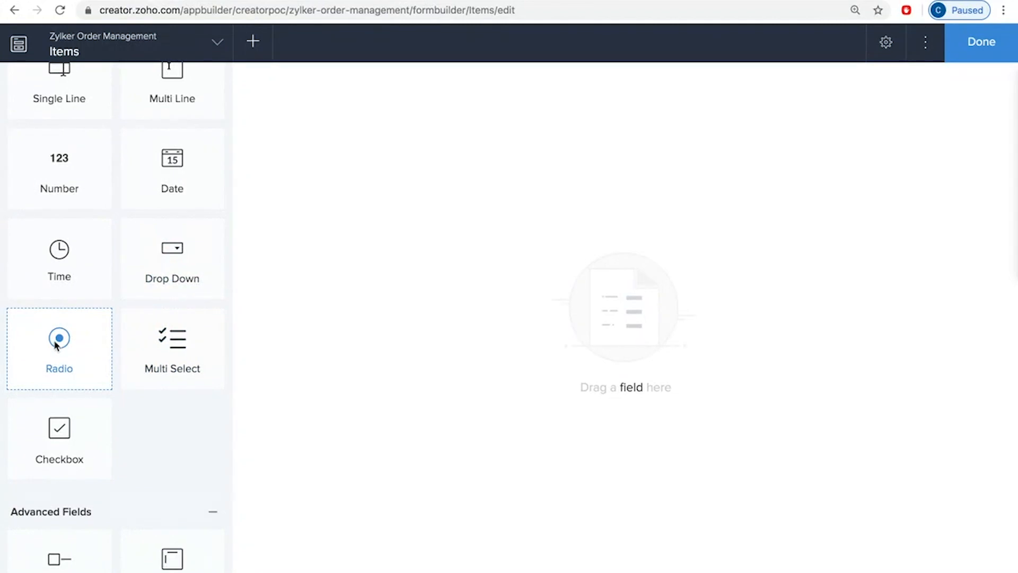
{"action": "scroll", "coordinate": [144, 467], "scroll_direction": "down", "scroll_amount": 3}
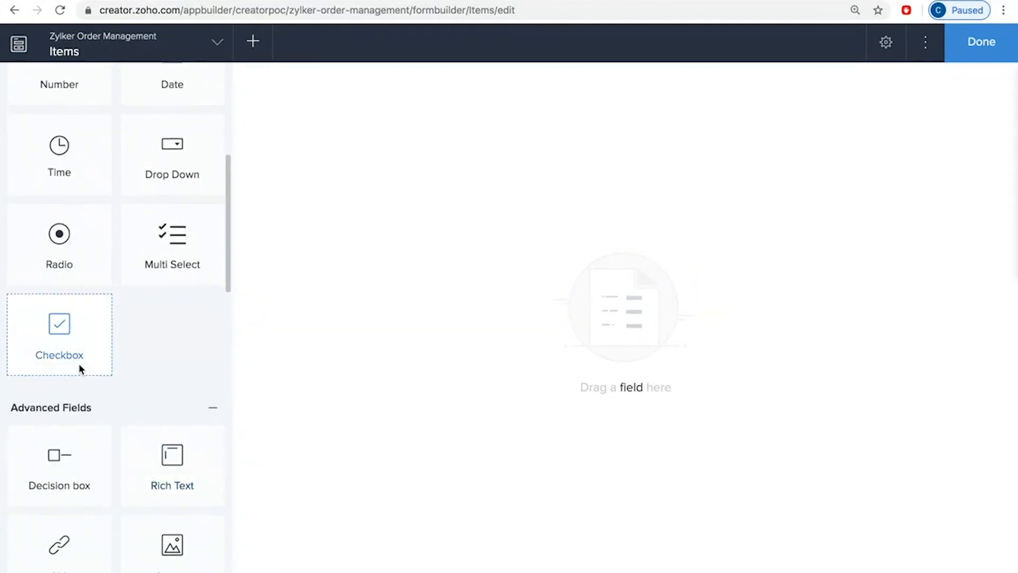
{"action": "scroll", "coordinate": [153, 475], "scroll_direction": "down", "scroll_amount": 6}
{"action": "scroll", "coordinate": [154, 473], "scroll_direction": "down", "scroll_amount": 2}
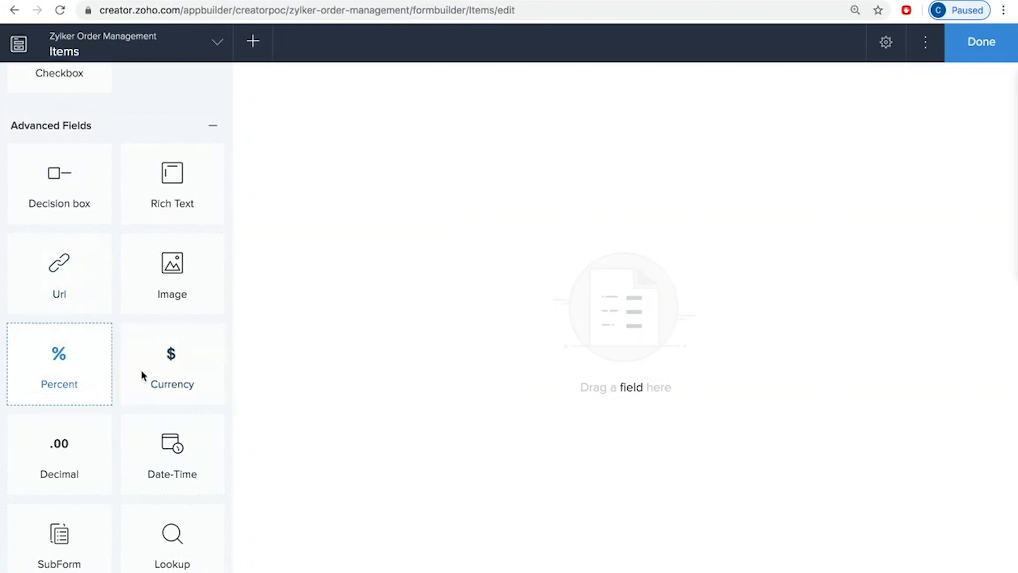
{"action": "scroll", "coordinate": [173, 380], "scroll_direction": "down", "scroll_amount": 5}
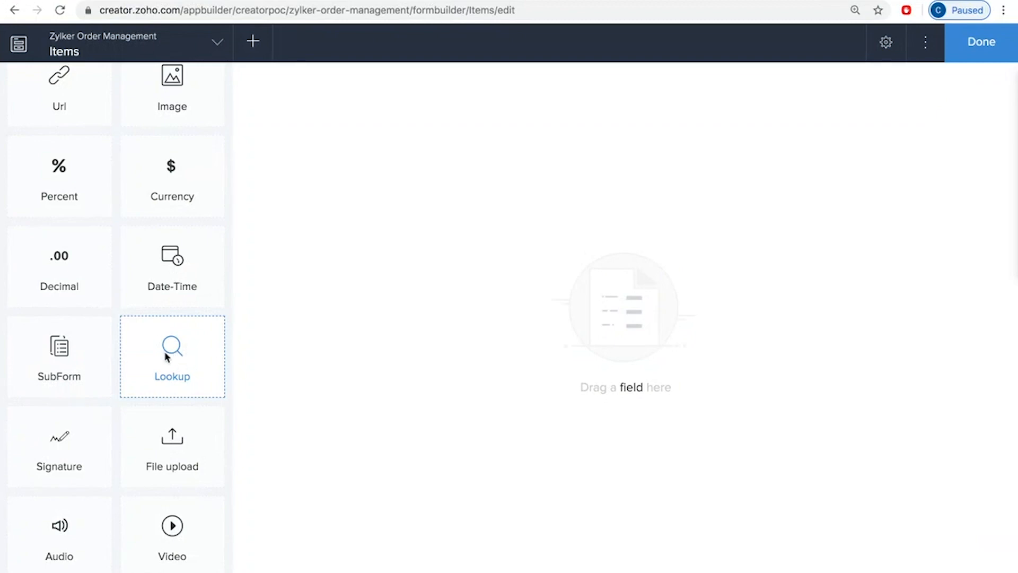
{"action": "scroll", "coordinate": [165, 354], "scroll_direction": "down", "scroll_amount": 2}
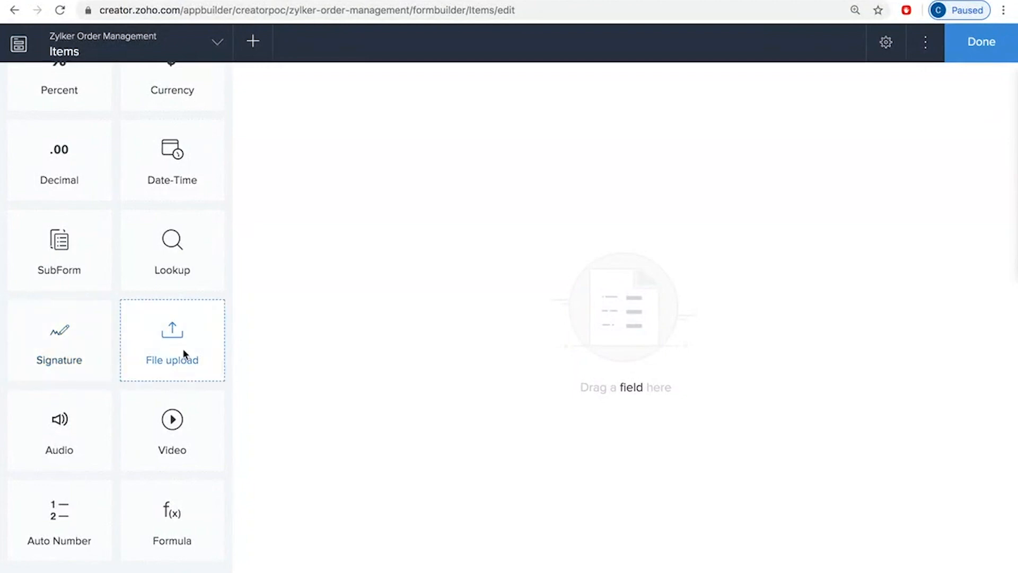
{"action": "scroll", "coordinate": [184, 392], "scroll_direction": "down", "scroll_amount": 2}
{"action": "scroll", "coordinate": [148, 446], "scroll_direction": "down", "scroll_amount": 2}
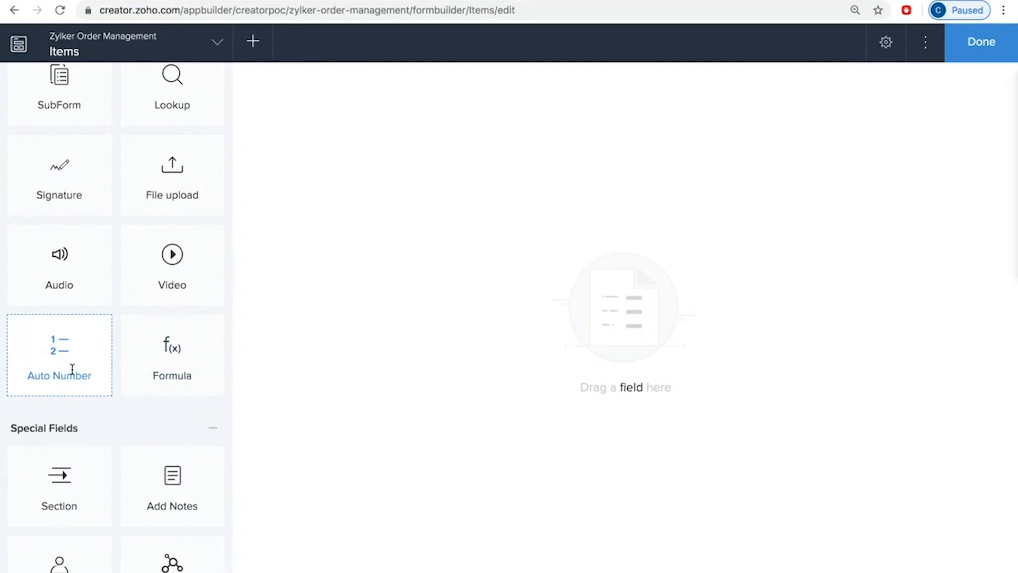
{"action": "scroll", "coordinate": [127, 419], "scroll_direction": "down", "scroll_amount": 2}
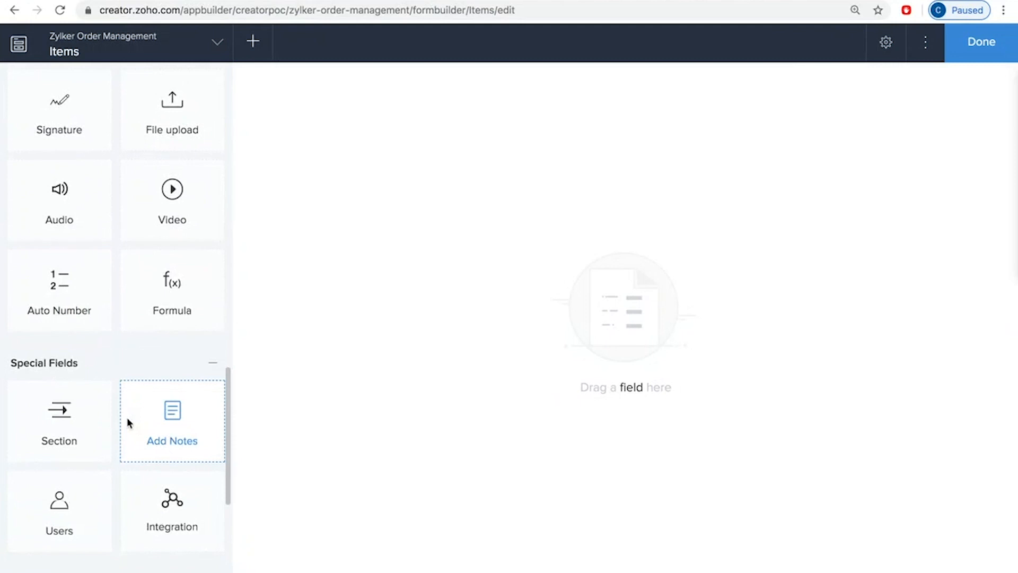
Step: Examine the remaining special field types and the AI field types available for the Items form
{"action": "scroll", "coordinate": [126, 417], "scroll_direction": "down", "scroll_amount": 2}
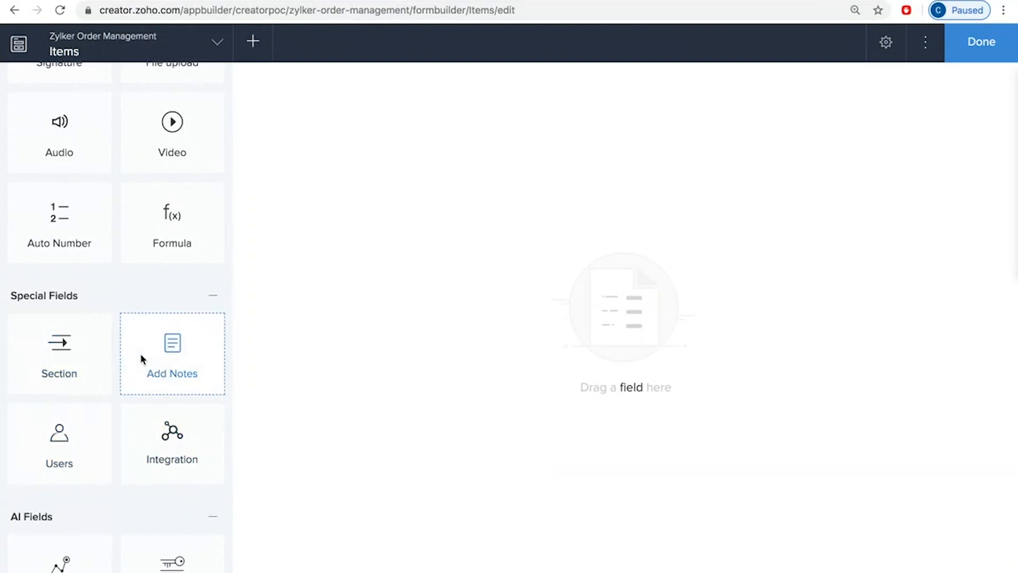
{"action": "scroll", "coordinate": [186, 484], "scroll_direction": "down", "scroll_amount": 5}
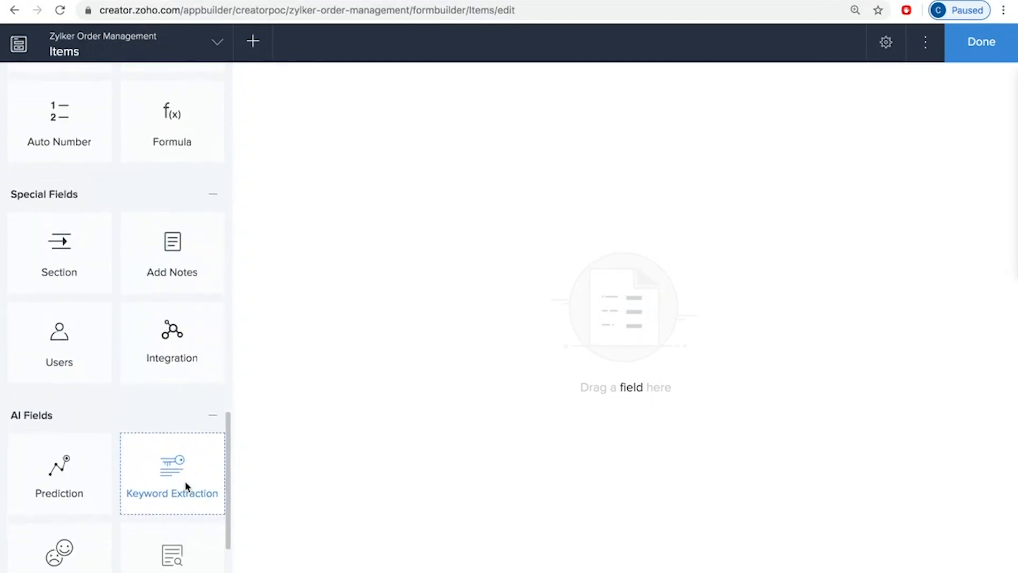
{"action": "scroll", "coordinate": [188, 559], "scroll_direction": "down", "scroll_amount": 1}
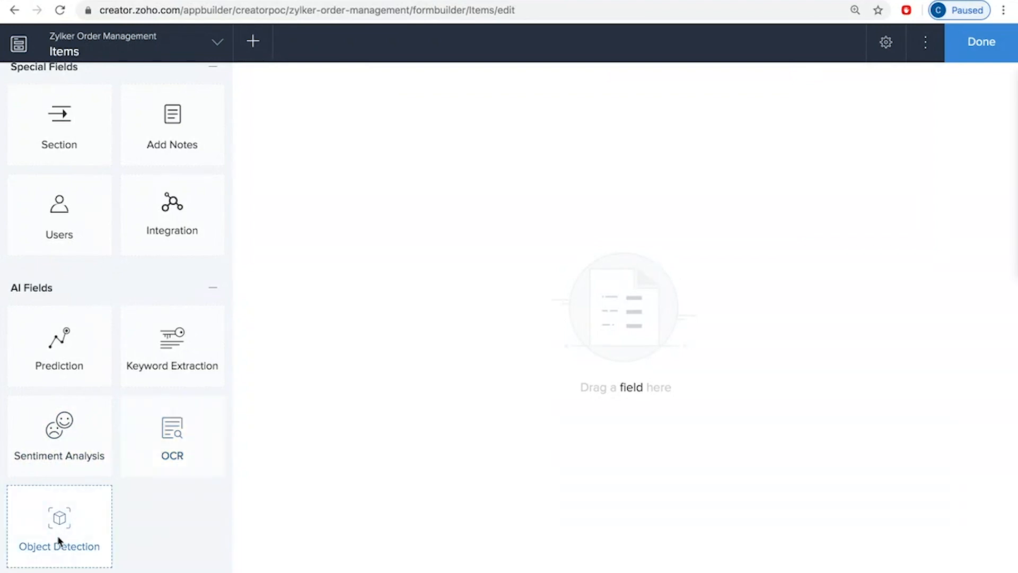
{"action": "scroll", "coordinate": [134, 222], "scroll_direction": "up", "scroll_amount": 15}
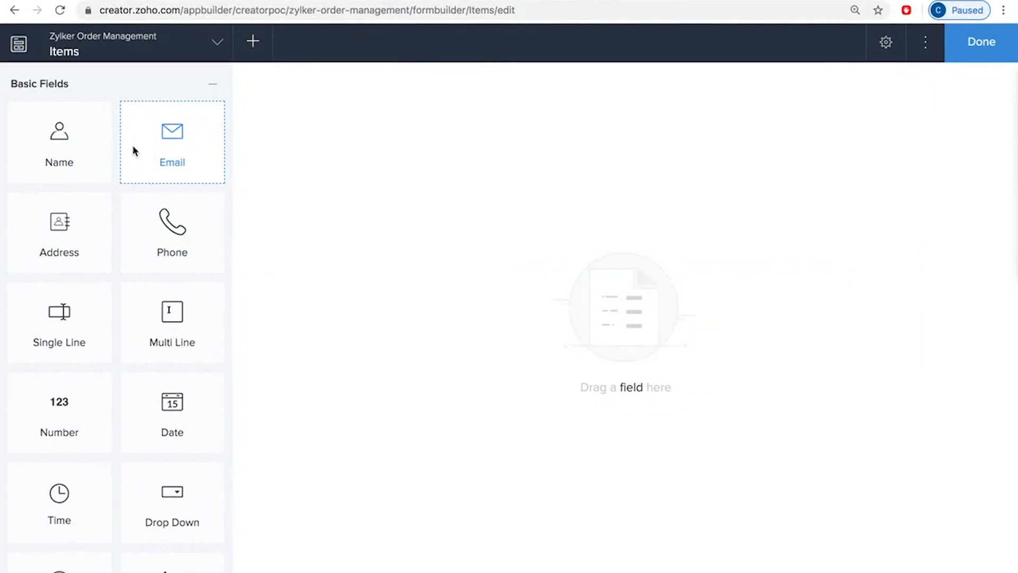
Step: Add a lookup field named Item Name to the Items form, with a new relation to the Products field of the Products form
{"action": "scroll", "coordinate": [152, 377], "scroll_direction": "down", "scroll_amount": 8}
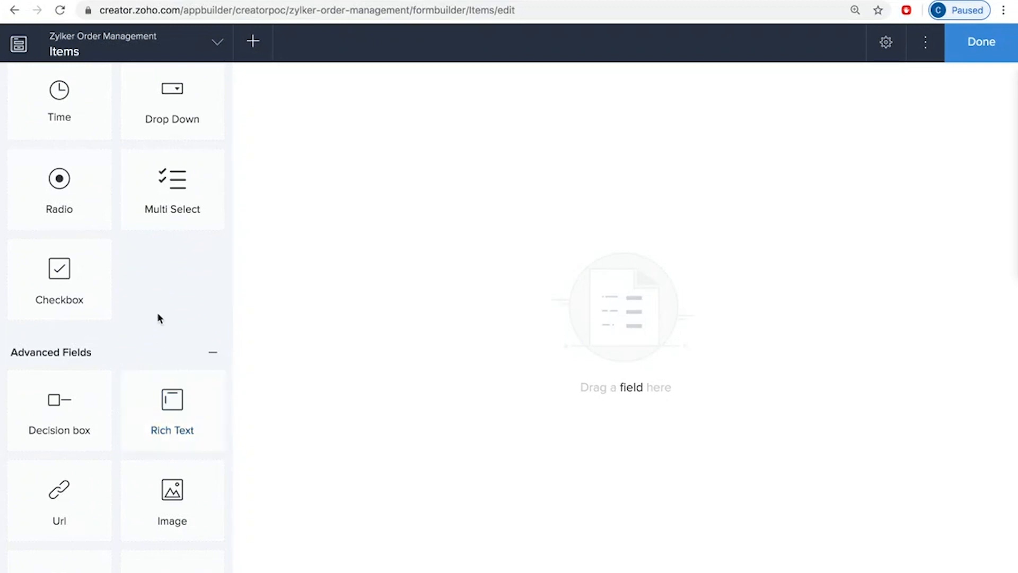
{"action": "scroll", "coordinate": [151, 374], "scroll_direction": "down", "scroll_amount": 5}
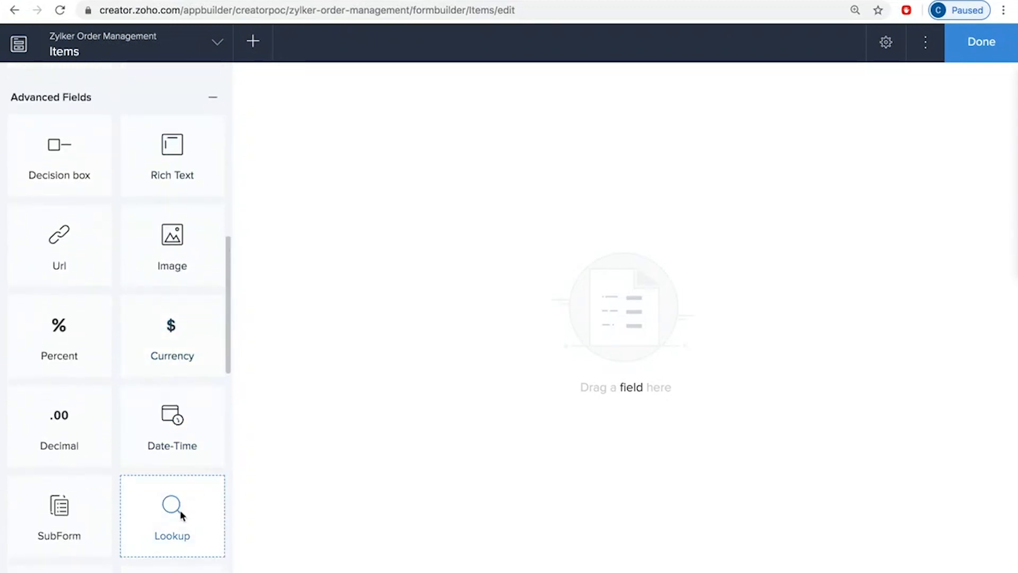
{"action": "left_click", "coordinate": [181, 514]}
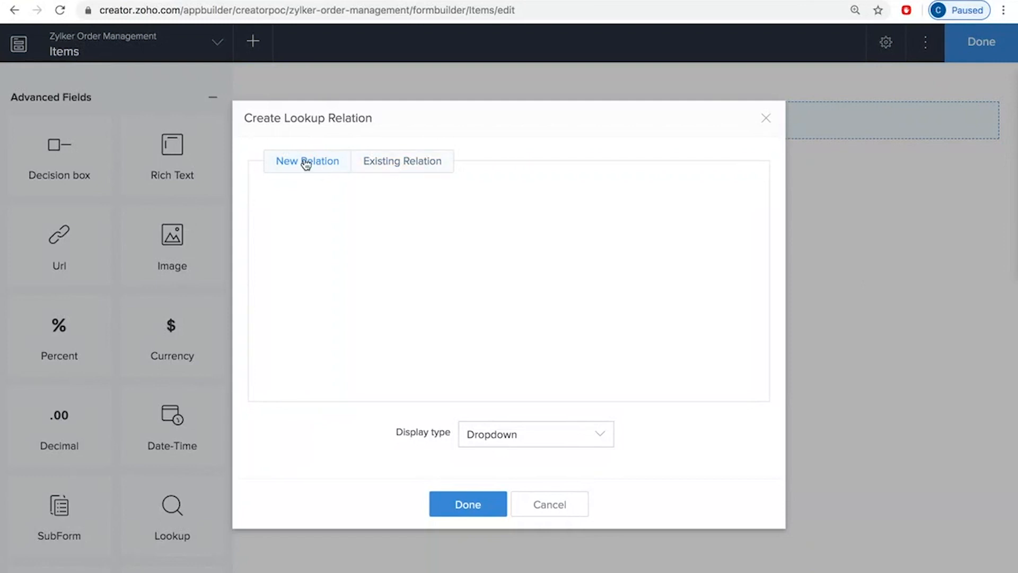
{"action": "left_click", "coordinate": [550, 505]}
{"action": "left_click", "coordinate": [177, 516]}
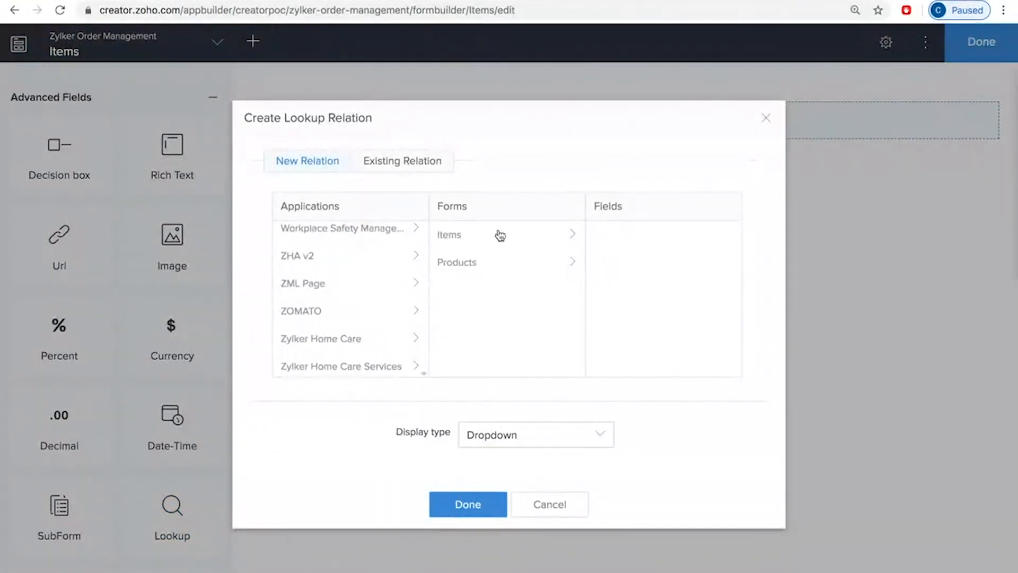
{"action": "left_click", "coordinate": [474, 264]}
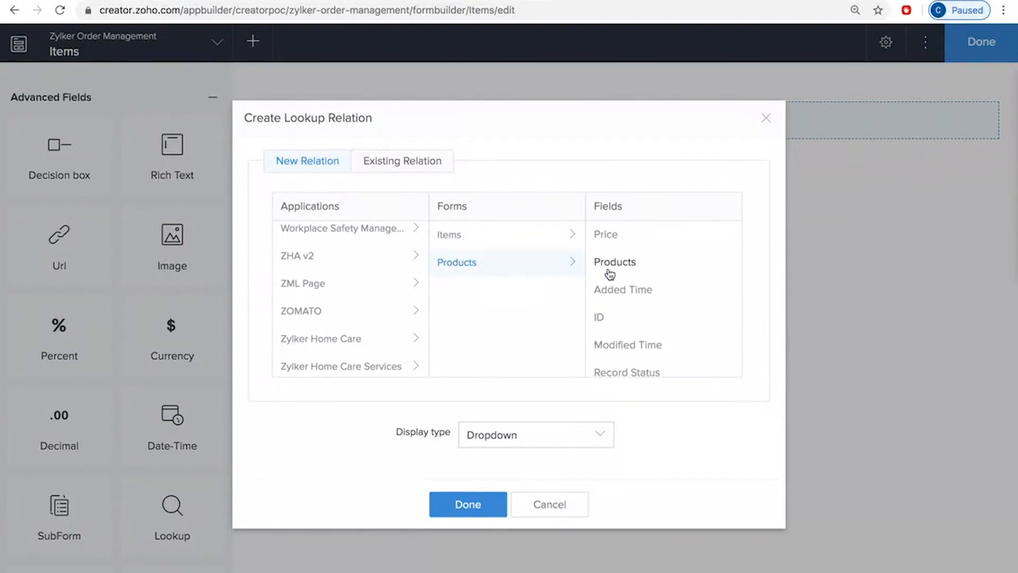
{"action": "left_click", "coordinate": [629, 264]}
{"action": "left_click", "coordinate": [466, 505]}
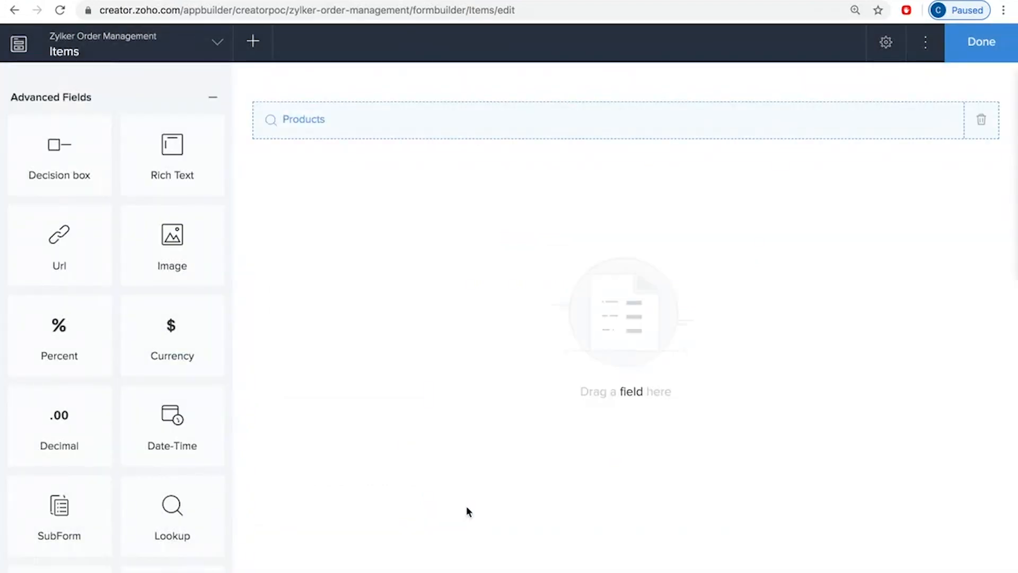
{"action": "type", "text": "Item Name"}
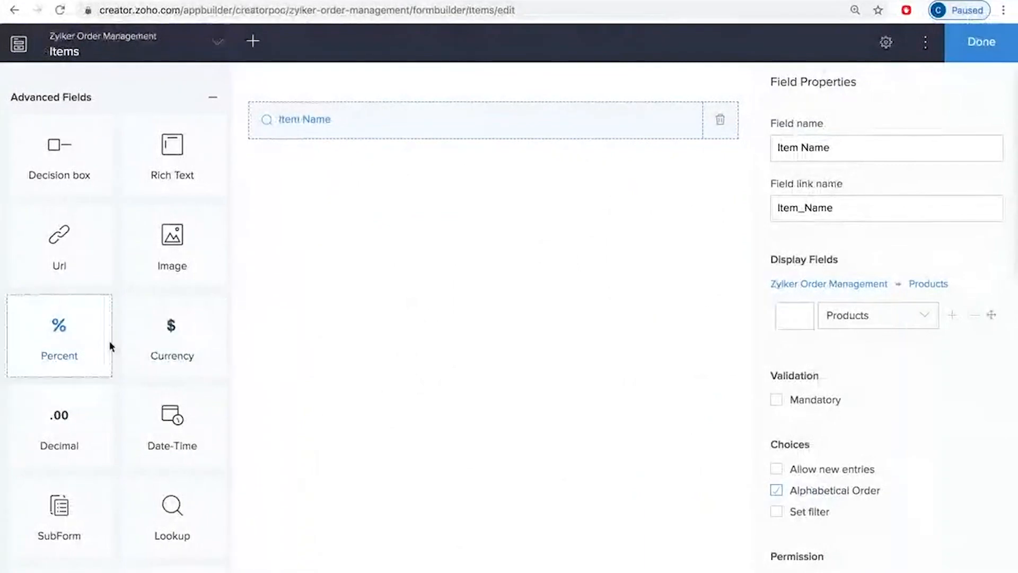
{"action": "scroll", "coordinate": [186, 344], "scroll_direction": "up", "scroll_amount": 5}
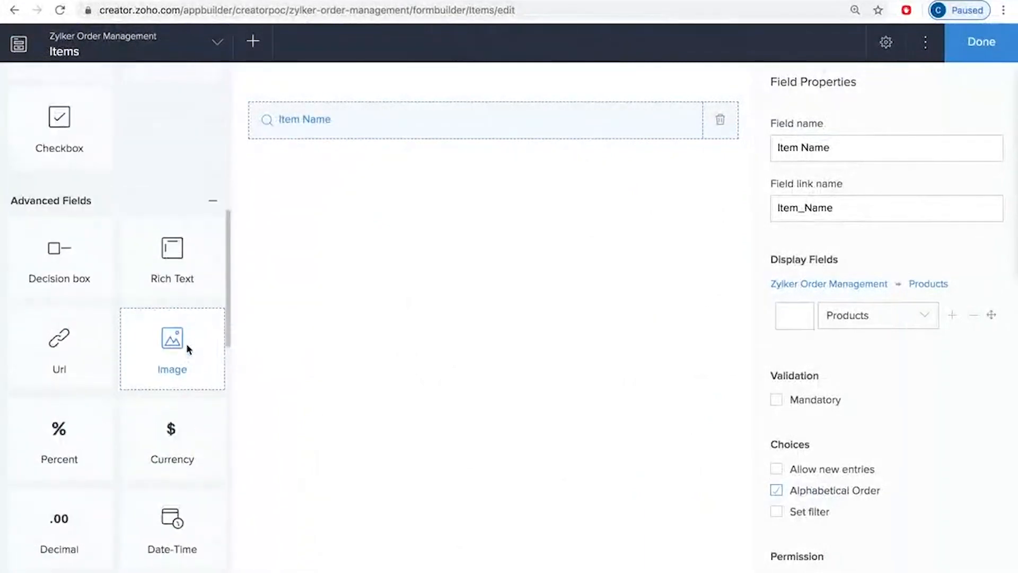
{"action": "scroll", "coordinate": [186, 342], "scroll_direction": "up", "scroll_amount": 7}
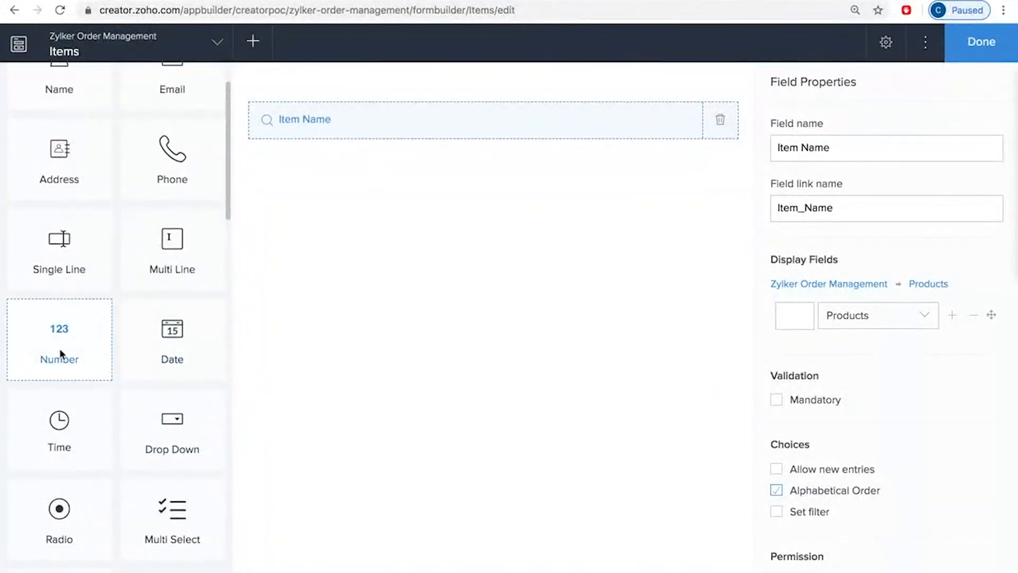
{"action": "scroll", "coordinate": [202, 434], "scroll_direction": "down", "scroll_amount": 10}
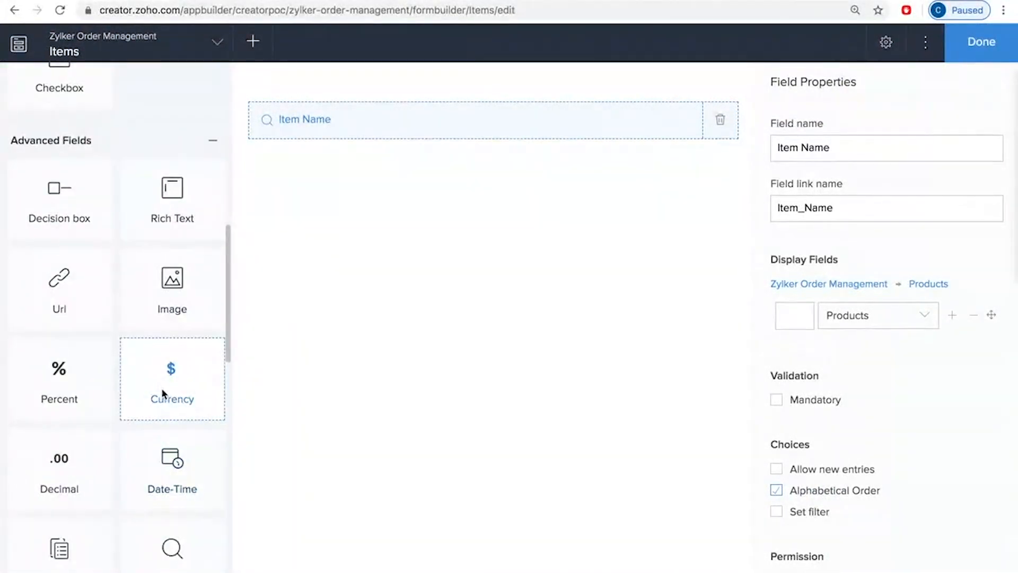
{"action": "left_click", "coordinate": [176, 382]}
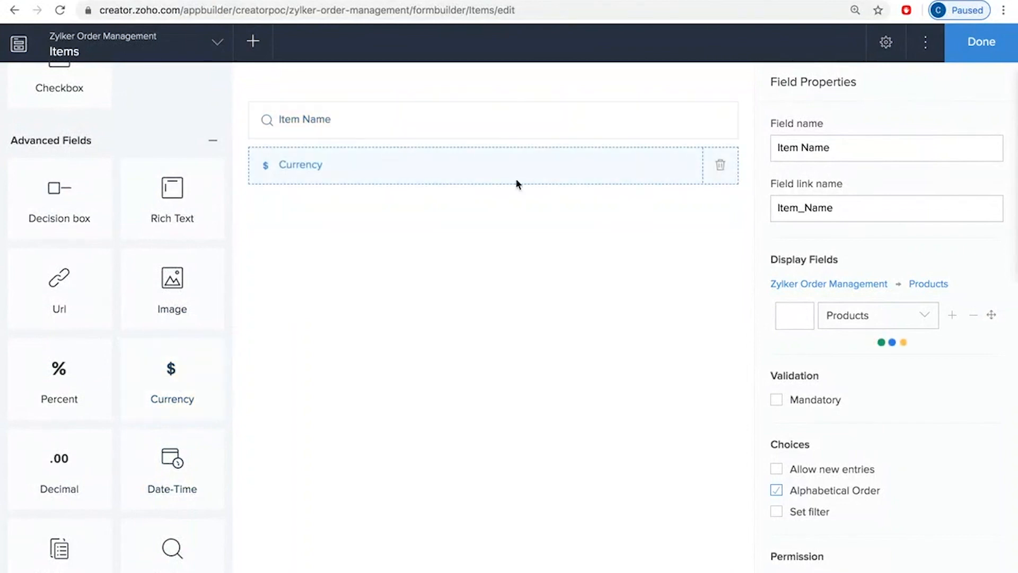
{"action": "left_click", "coordinate": [722, 165]}
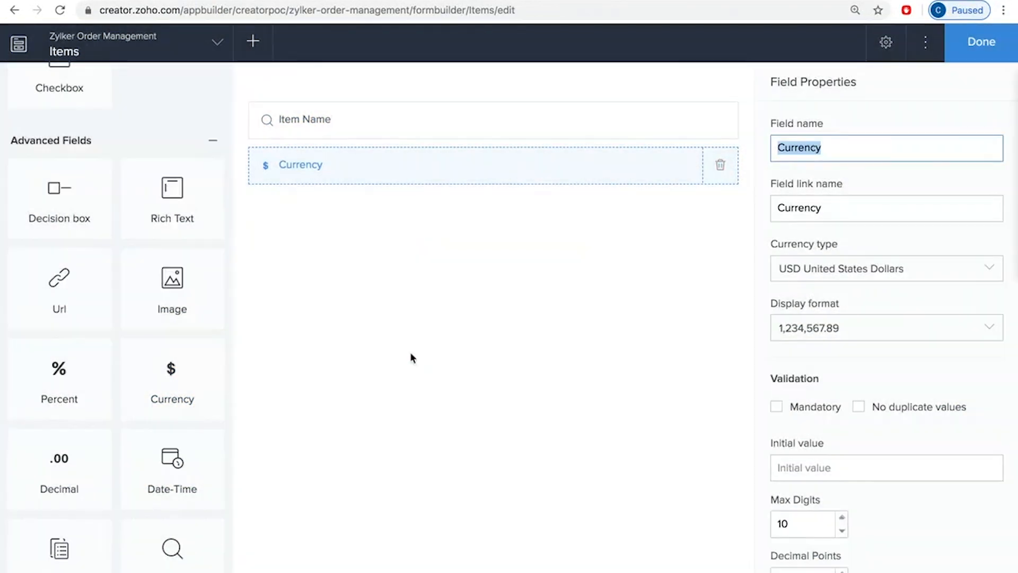
{"action": "left_click", "coordinate": [482, 370]}
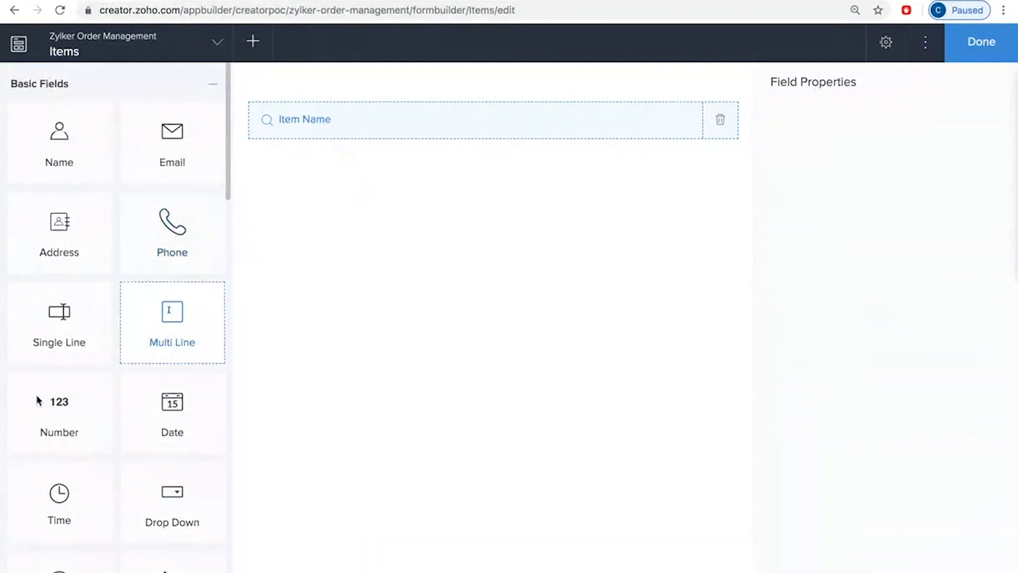
Step: Add a Number field named Quantity and a Currency field named Subtotal in USD United States Dollars to the Items form
{"action": "left_click", "coordinate": [64, 424]}
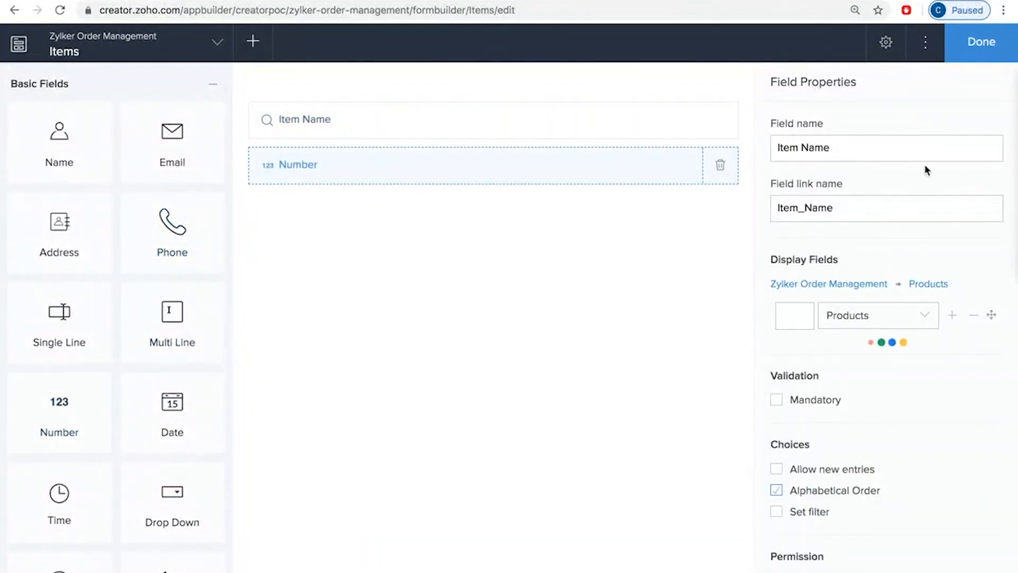
{"action": "type", "text": "Quantity"}
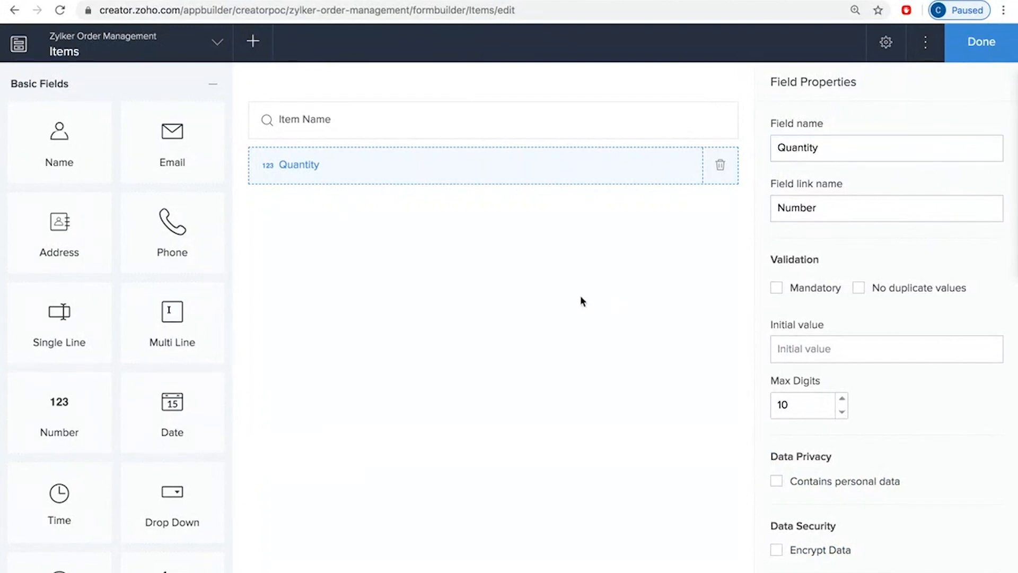
{"action": "scroll", "coordinate": [121, 495], "scroll_direction": "down", "scroll_amount": 3}
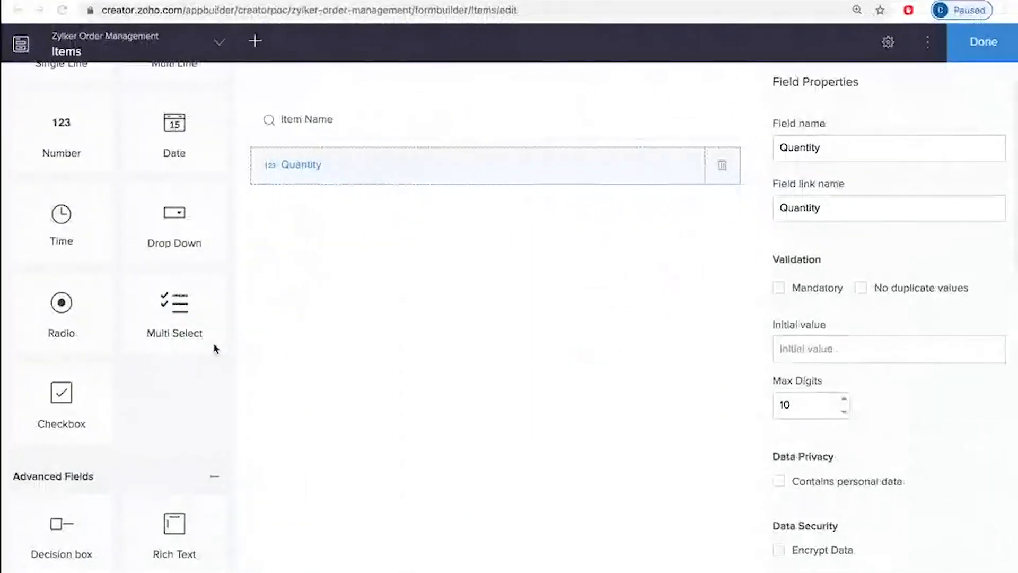
{"action": "scroll", "coordinate": [215, 348], "scroll_direction": "down", "scroll_amount": 10}
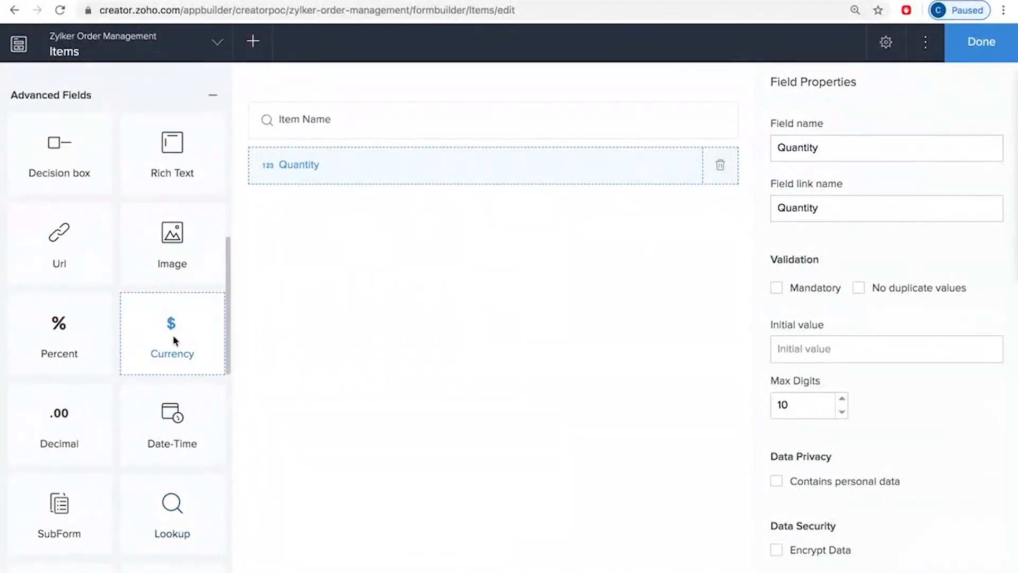
{"action": "left_click", "coordinate": [174, 339]}
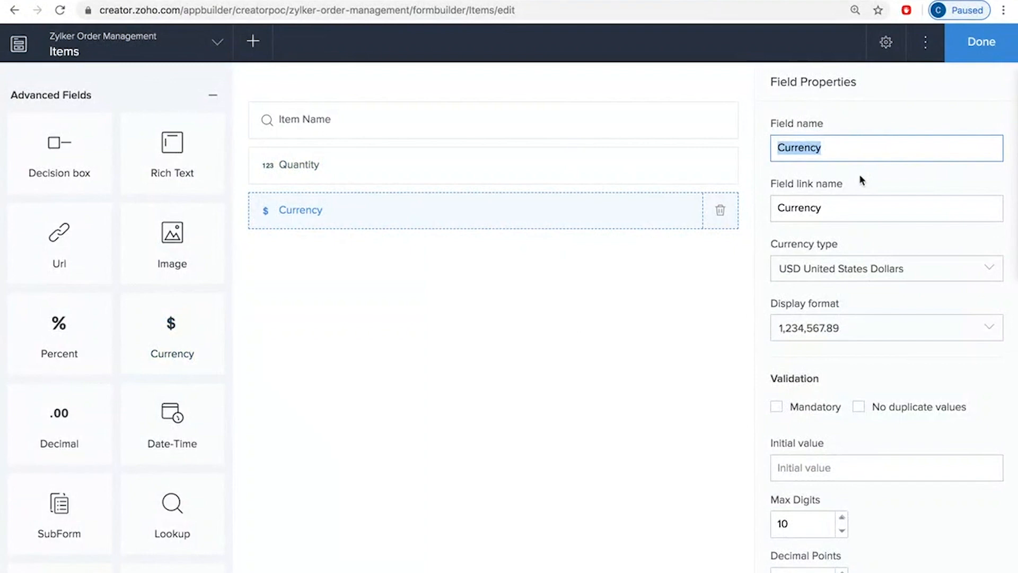
{"action": "type", "text": "Subtotal"}
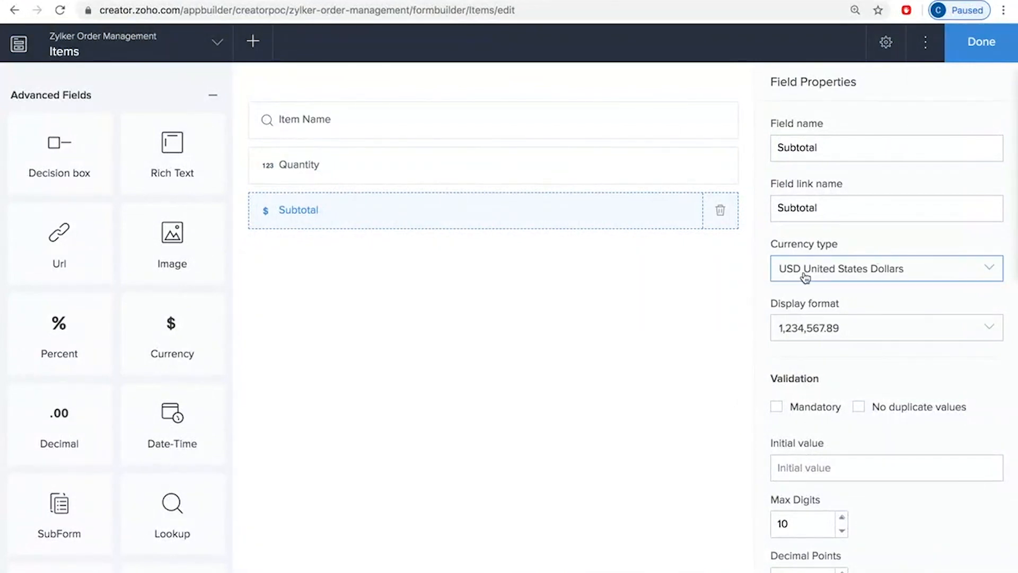
{"action": "left_click", "coordinate": [827, 272]}
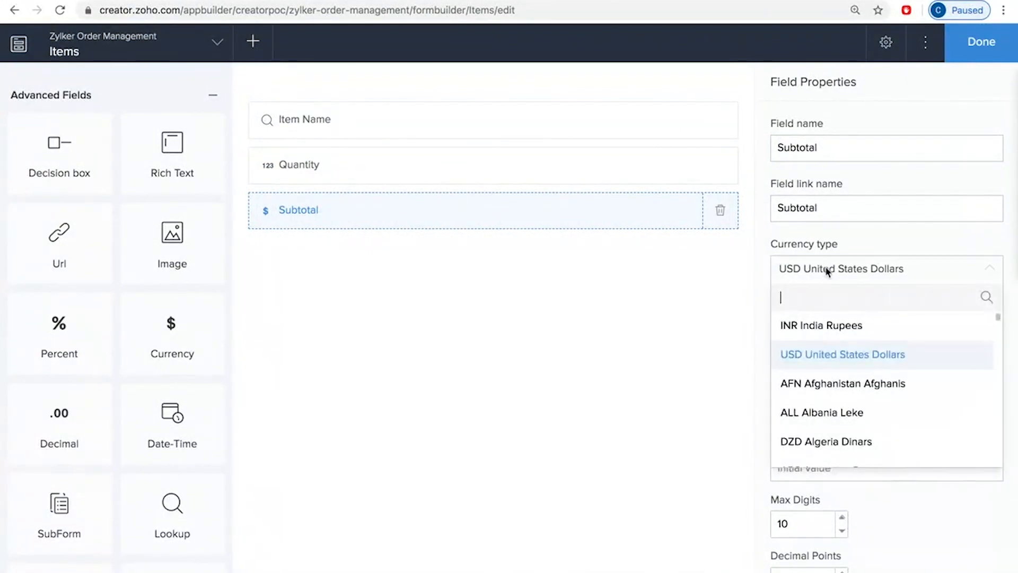
{"action": "left_click", "coordinate": [823, 355]}
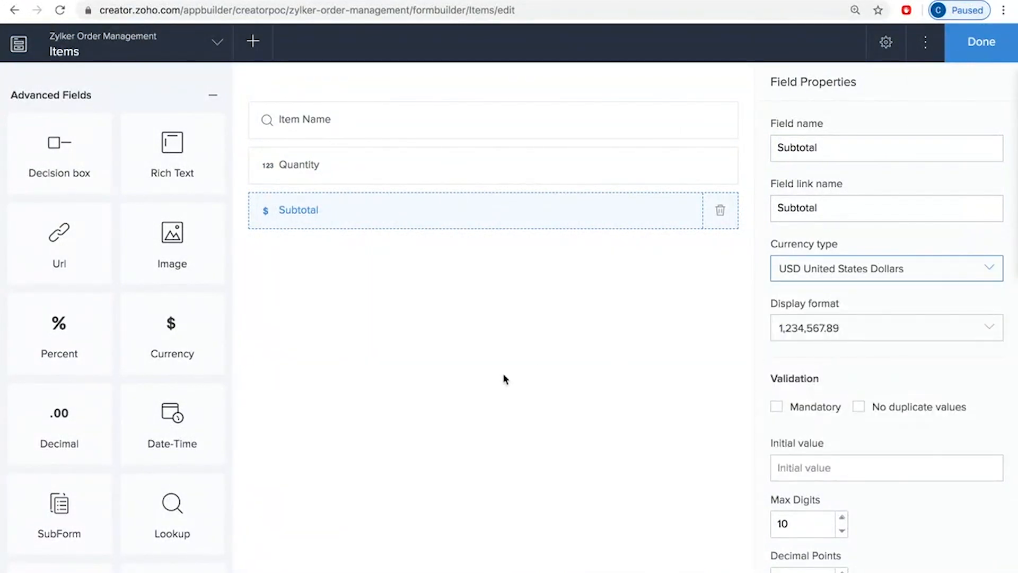
Step: Finish the Items form and create a blank form named Order in the application
{"action": "left_click", "coordinate": [980, 42]}
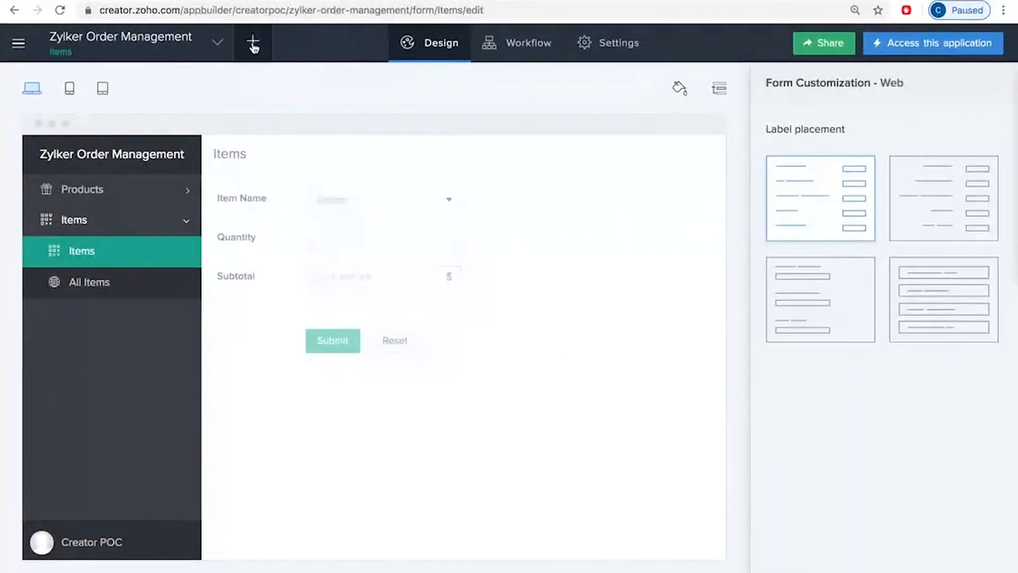
{"action": "left_click", "coordinate": [253, 45]}
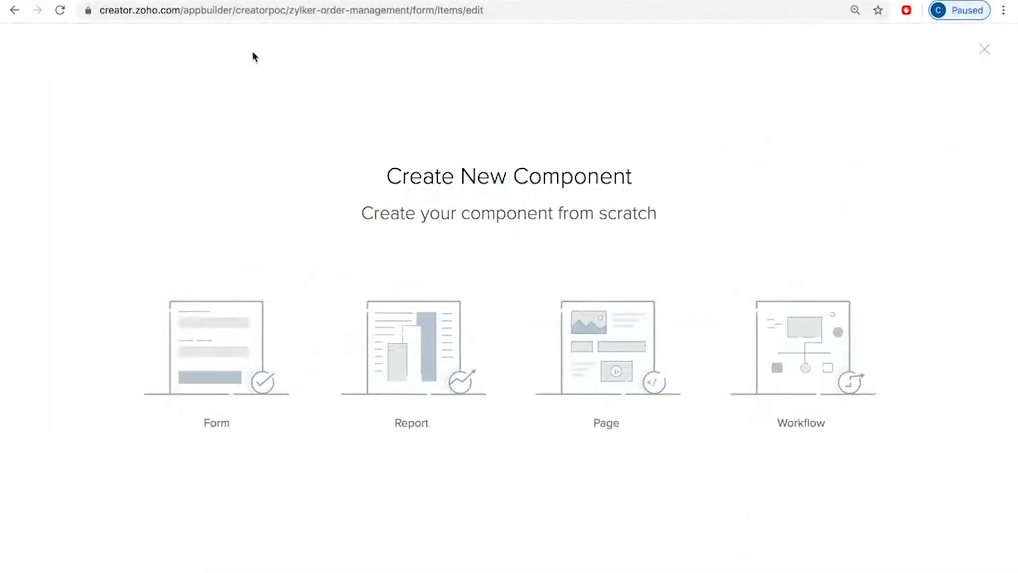
{"action": "left_click", "coordinate": [199, 338]}
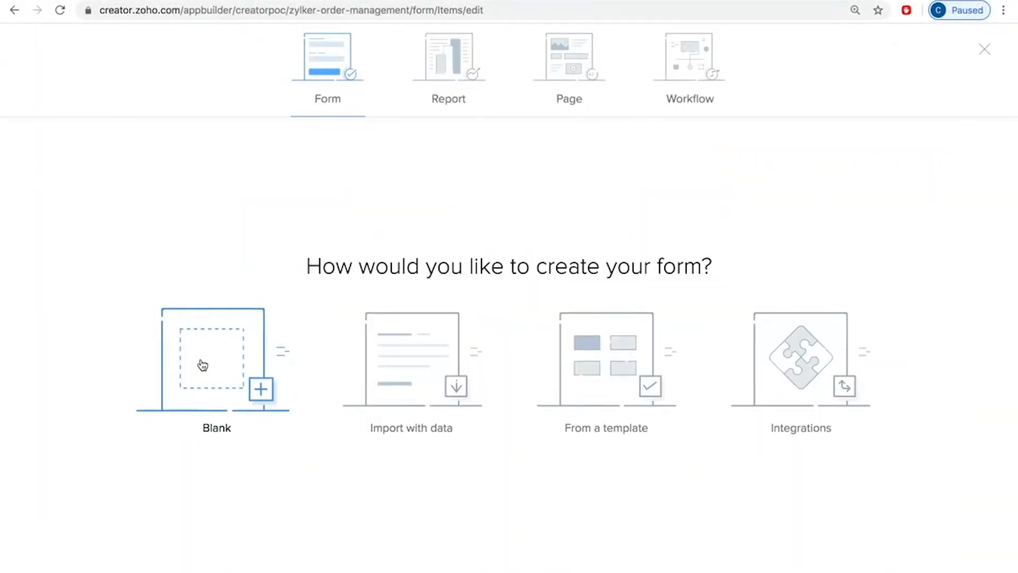
{"action": "left_click", "coordinate": [201, 364]}
{"action": "type", "text": "Orde"}
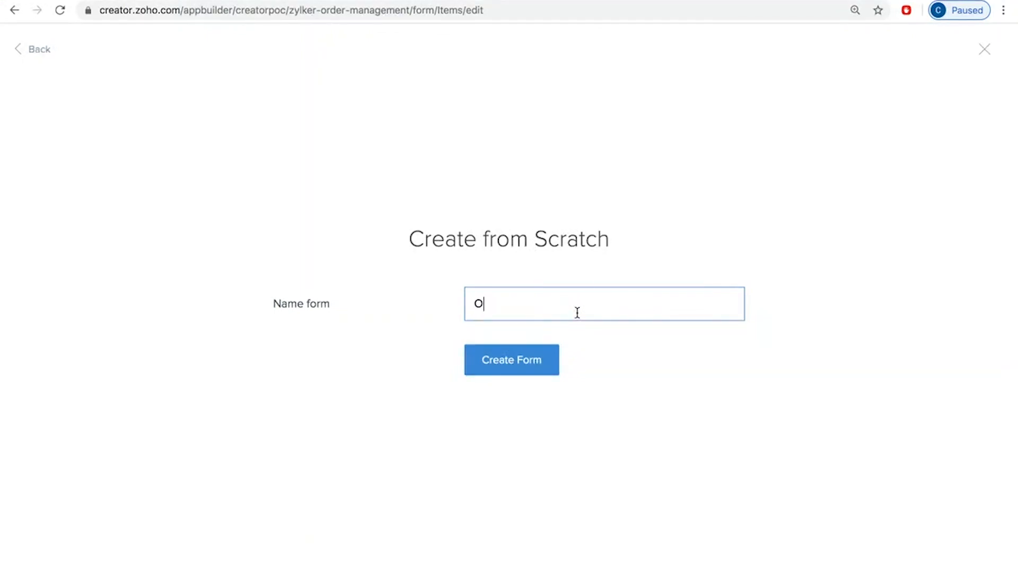
{"action": "type", "text": "r"}
{"action": "left_click", "coordinate": [529, 366]}
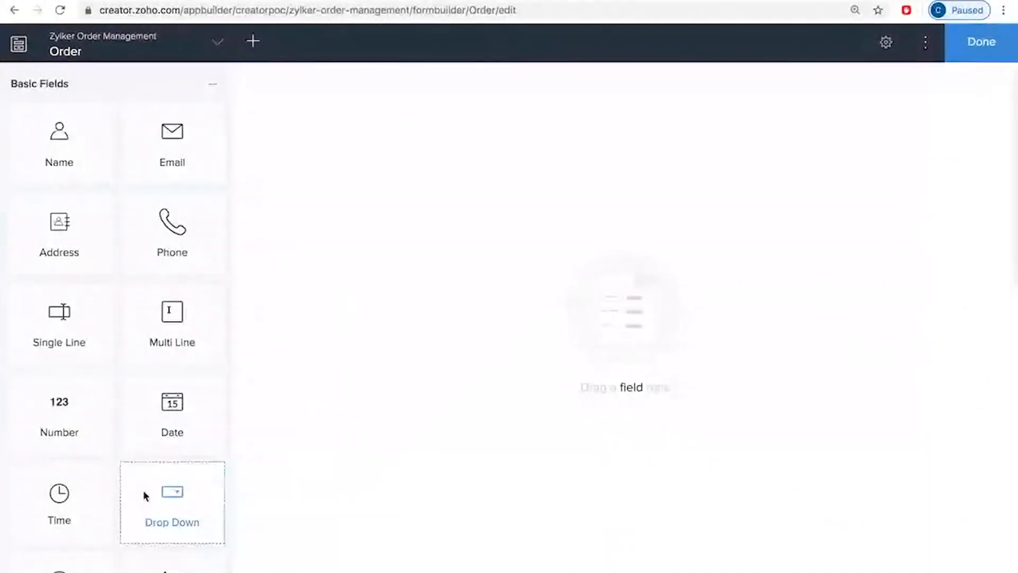
Step: Add an Auto Number field starting from 1 to the Order form and name it Order #
{"action": "scroll", "coordinate": [143, 494], "scroll_direction": "down", "scroll_amount": 3}
{"action": "scroll", "coordinate": [144, 496], "scroll_direction": "down", "scroll_amount": 15}
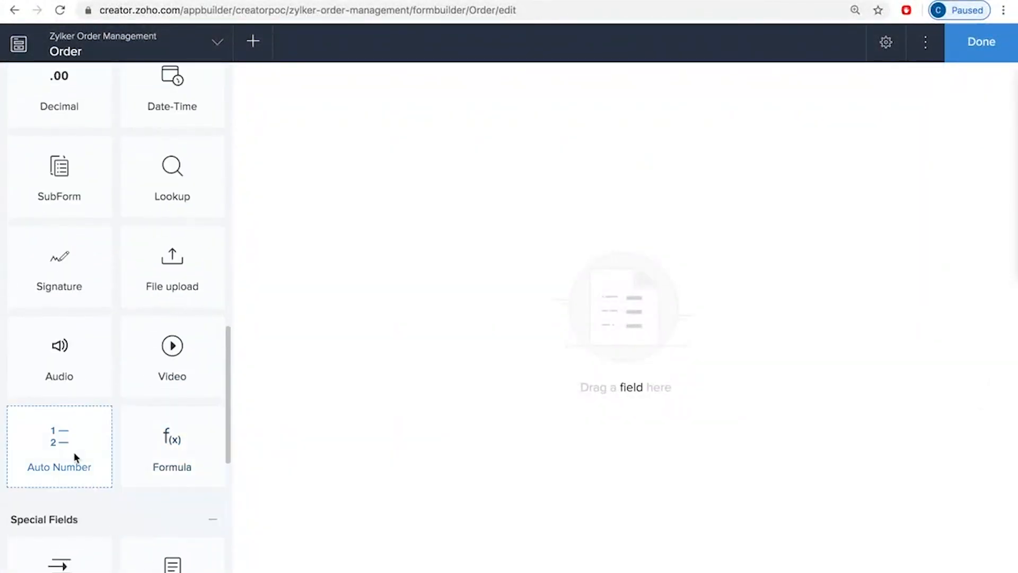
{"action": "left_click", "coordinate": [73, 453]}
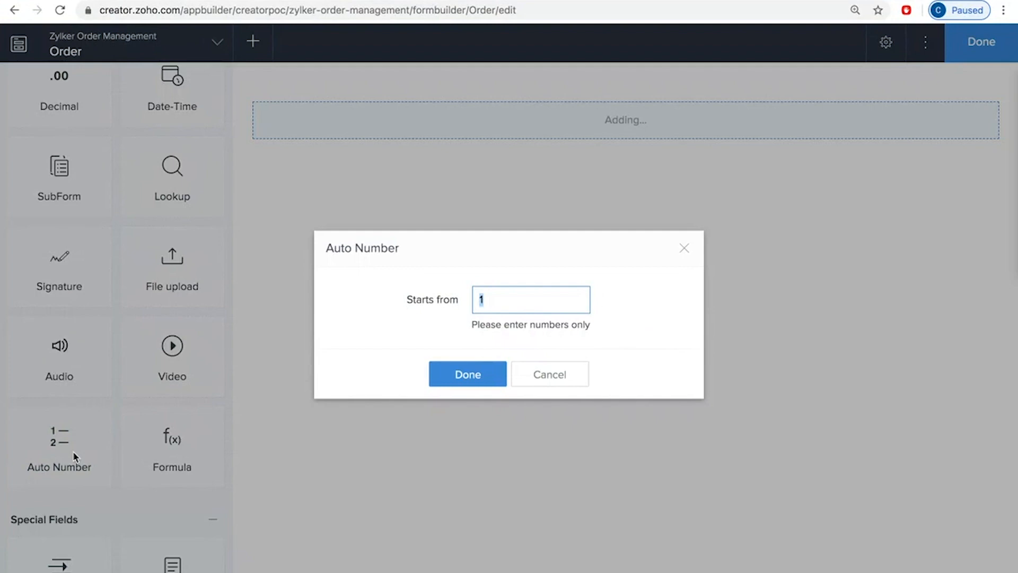
{"action": "left_click", "coordinate": [482, 375]}
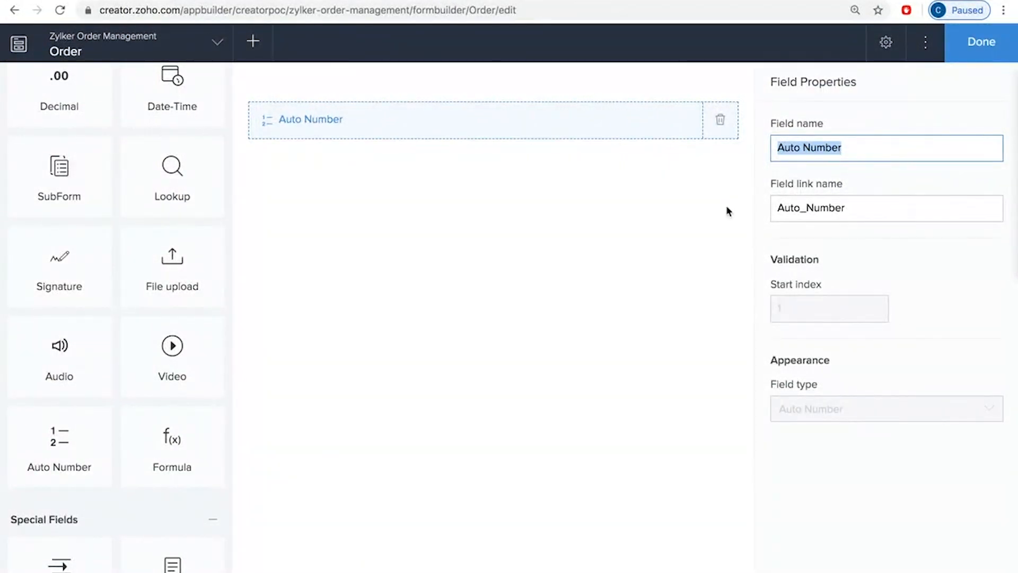
{"action": "key", "text": "BackSpace"}
{"action": "type", "text": "Order #"}
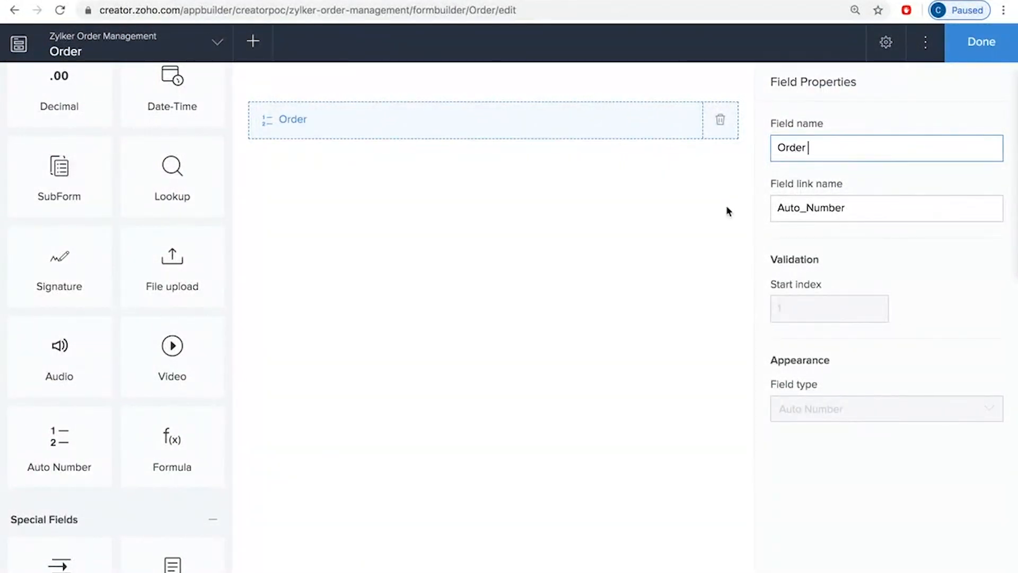
{"action": "scroll", "coordinate": [136, 270], "scroll_direction": "up", "scroll_amount": 10}
{"action": "scroll", "coordinate": [136, 269], "scroll_direction": "up", "scroll_amount": 5}
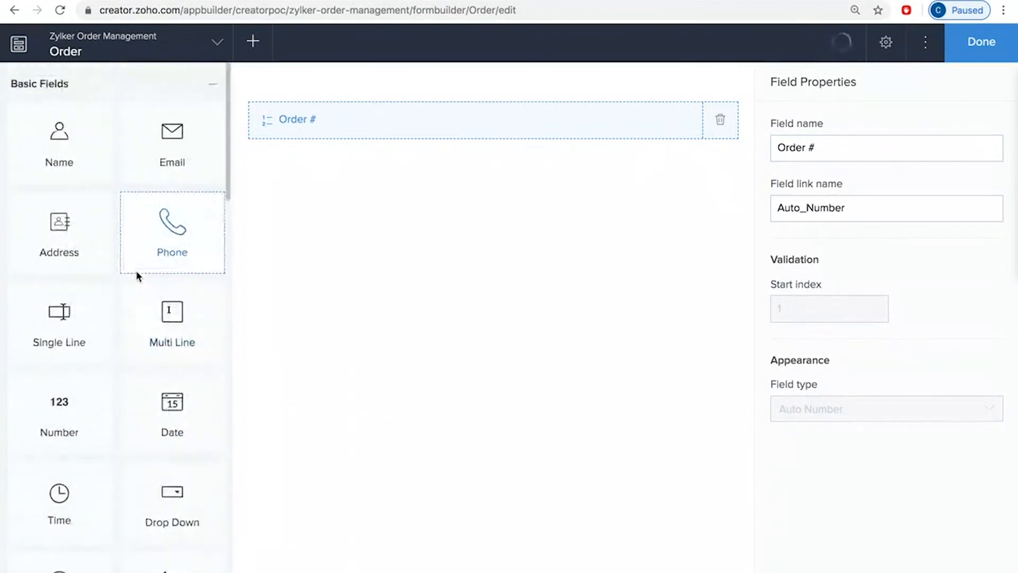
Step: Add a Name field to the Order form and name it Customer Name
{"action": "left_click", "coordinate": [55, 142]}
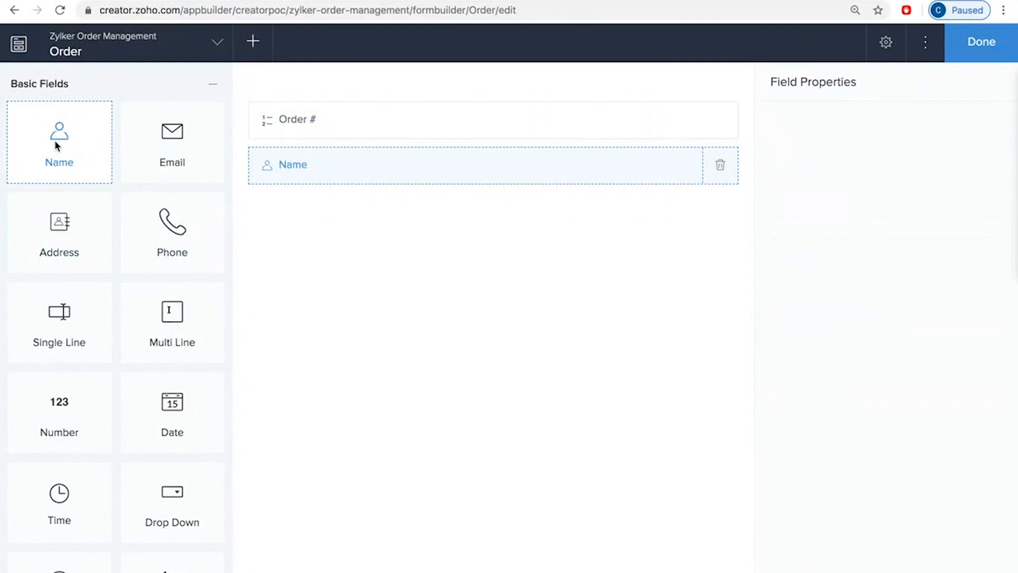
{"action": "left_click", "coordinate": [778, 151]}
{"action": "type", "text": "Customer Name"}
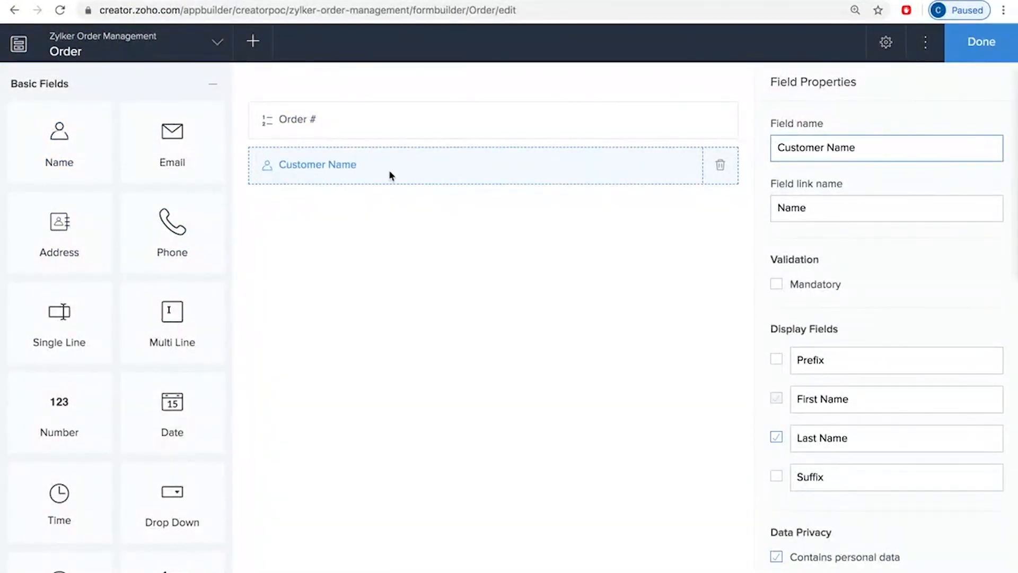
Step: Add Email, Address and Phone fields below the Customer Name field, keeping their default names
{"action": "left_click", "coordinate": [186, 142]}
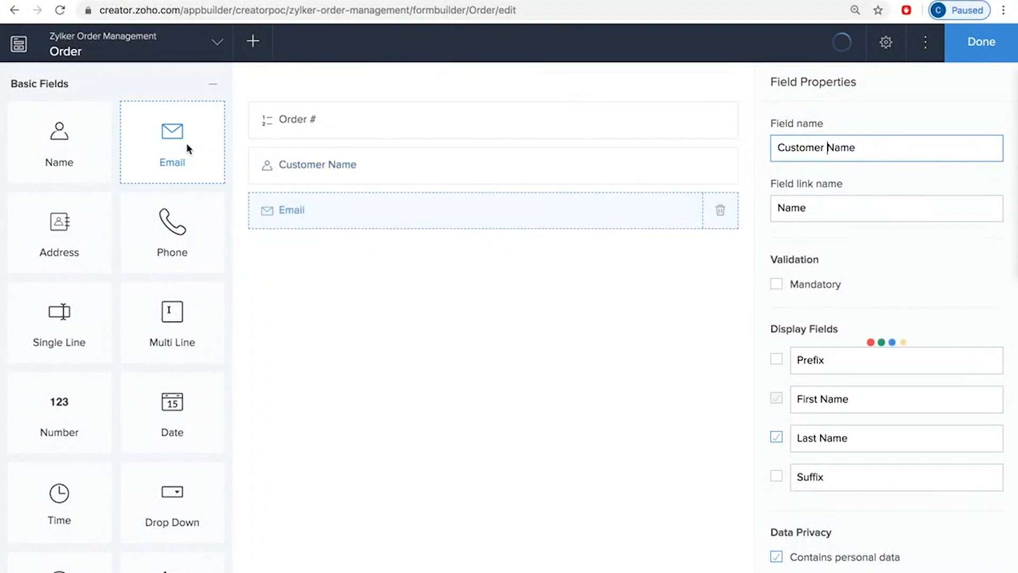
{"action": "left_click", "coordinate": [72, 247]}
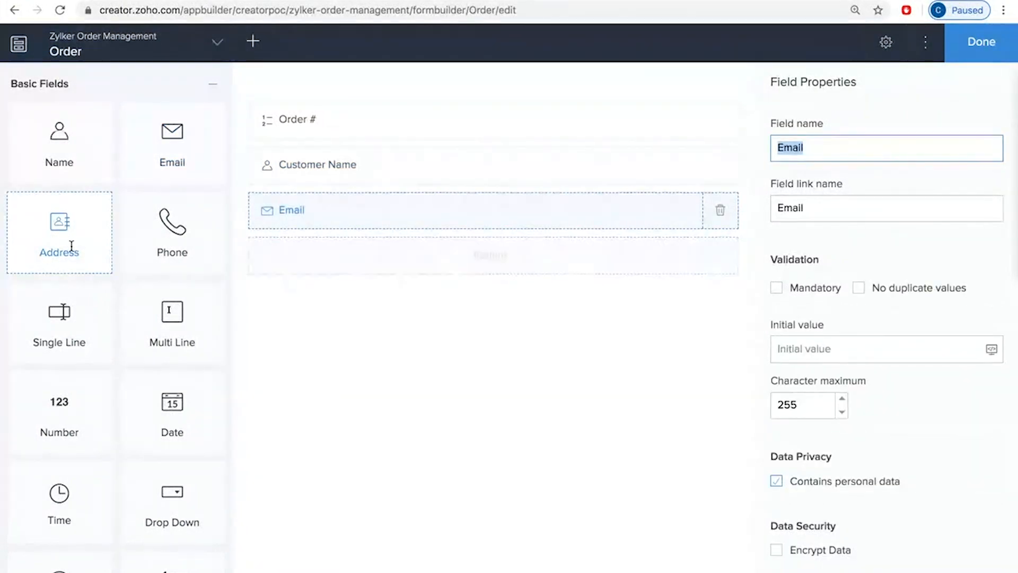
{"action": "left_click", "coordinate": [161, 246]}
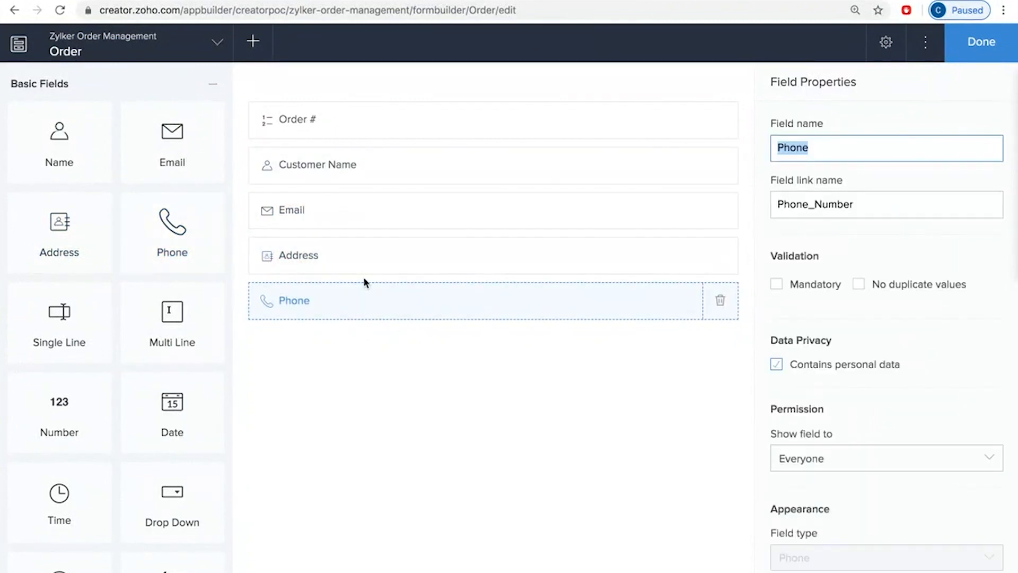
{"action": "scroll", "coordinate": [352, 423], "scroll_direction": "down", "scroll_amount": 2}
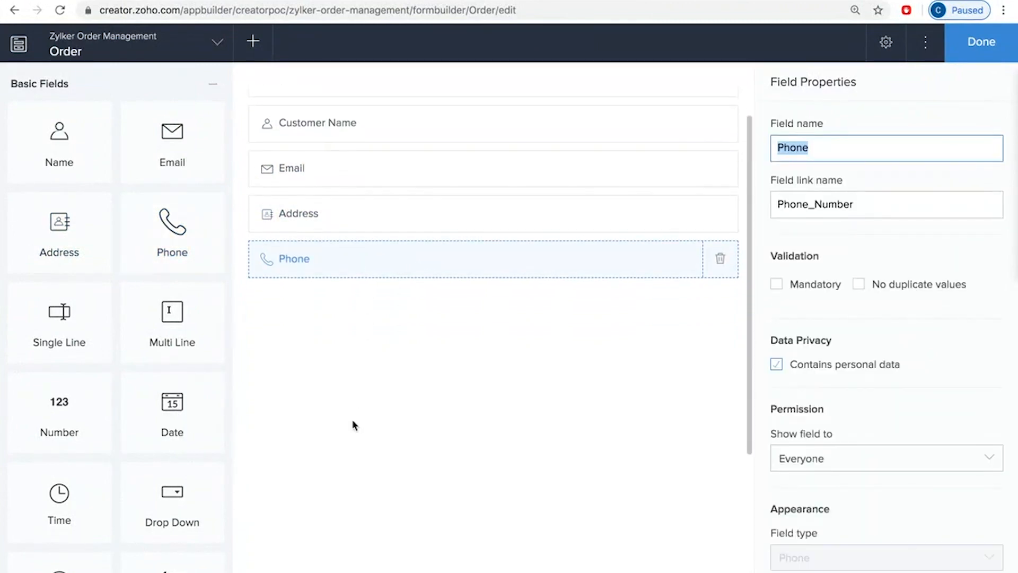
{"action": "scroll", "coordinate": [355, 426], "scroll_direction": "up", "scroll_amount": 2}
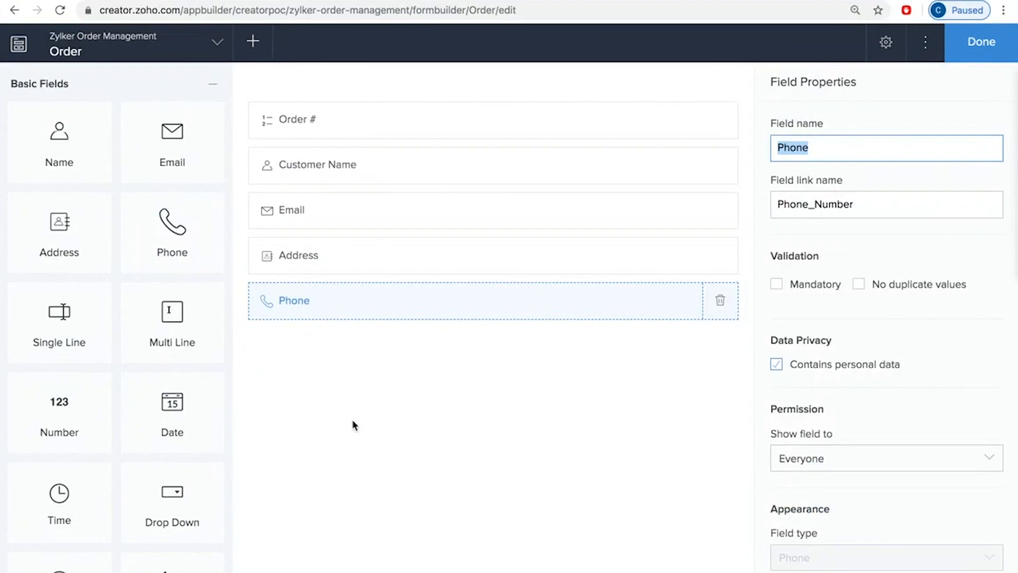
Step: Add a subform based on the existing Items form to the Order form and name it Item details
{"action": "scroll", "coordinate": [138, 461], "scroll_direction": "down", "scroll_amount": 1}
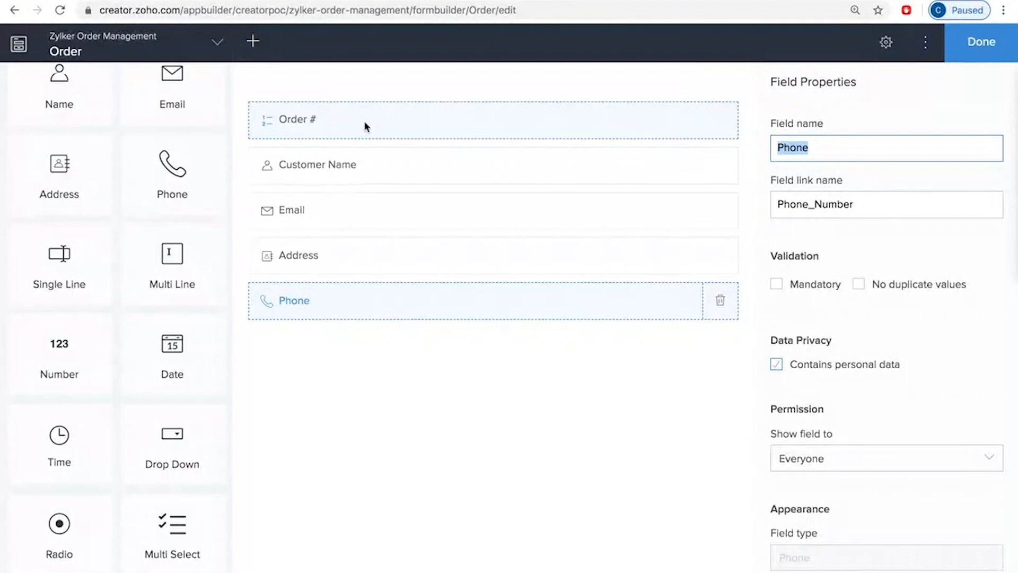
{"action": "scroll", "coordinate": [101, 462], "scroll_direction": "down", "scroll_amount": 5}
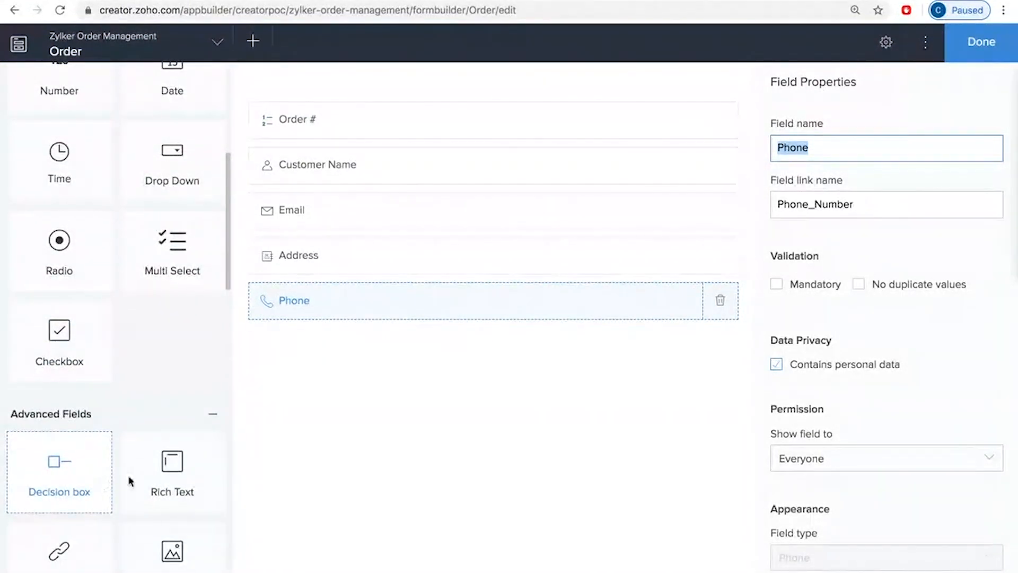
{"action": "scroll", "coordinate": [177, 519], "scroll_direction": "down", "scroll_amount": 6}
{"action": "scroll", "coordinate": [176, 519], "scroll_direction": "down", "scroll_amount": 1}
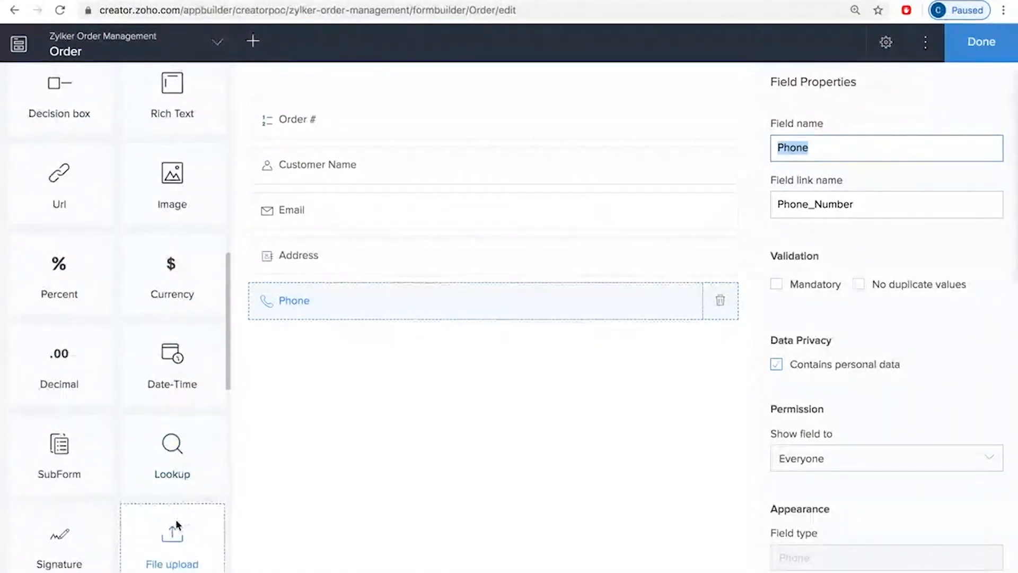
{"action": "left_click", "coordinate": [56, 458]}
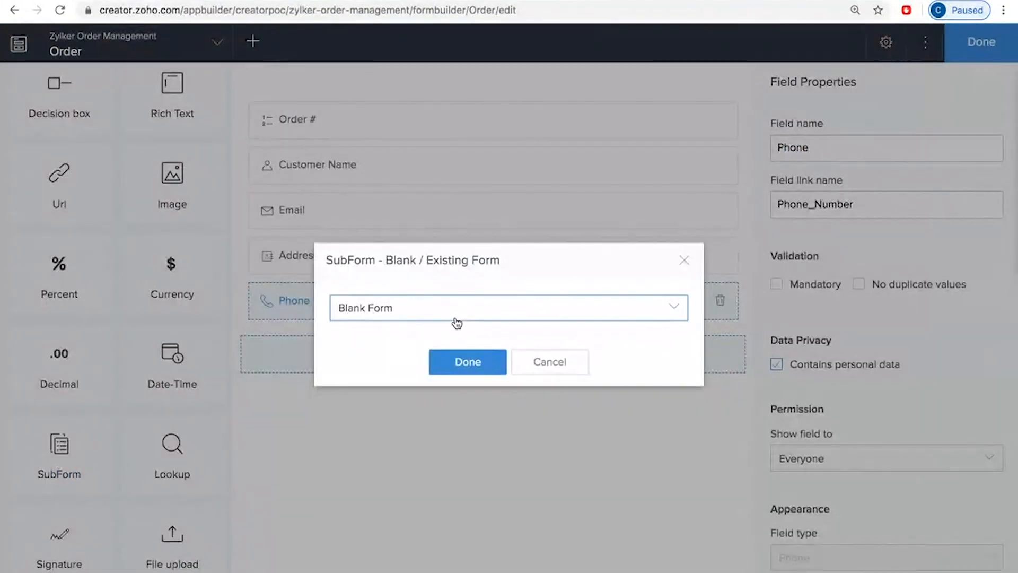
{"action": "left_click", "coordinate": [456, 310]}
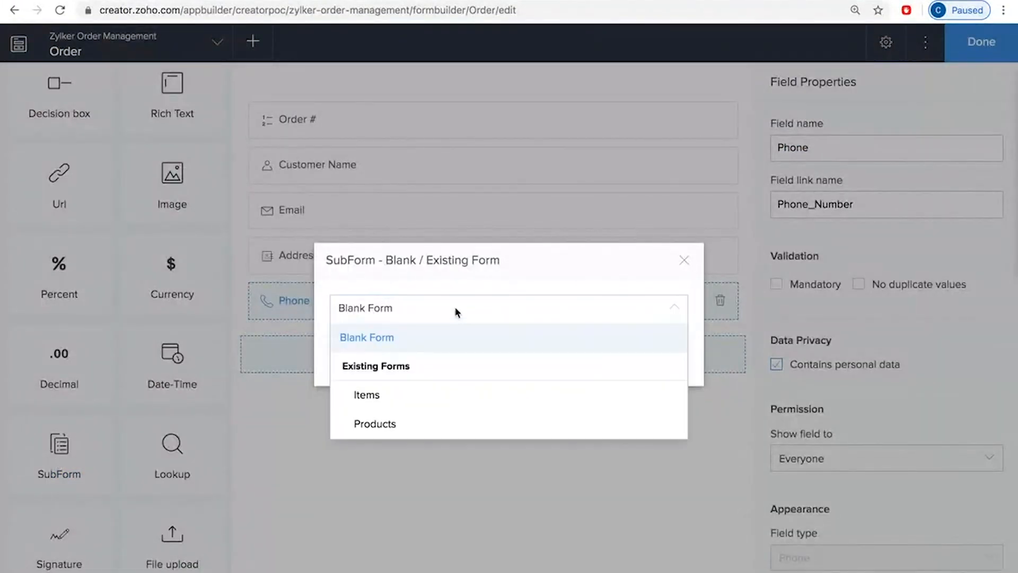
{"action": "left_click", "coordinate": [409, 397]}
{"action": "left_click", "coordinate": [468, 363]}
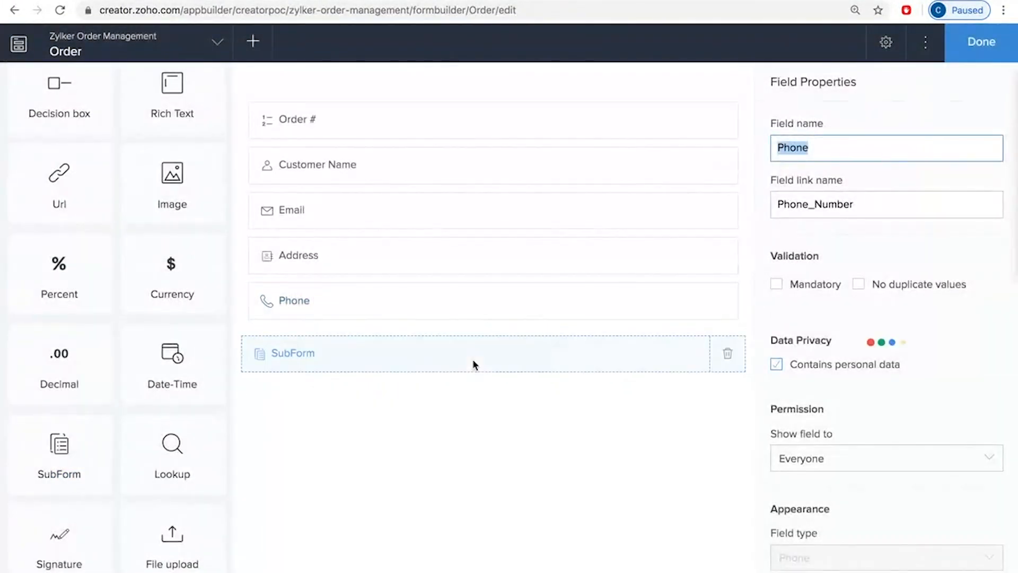
{"action": "type", "text": "I"}
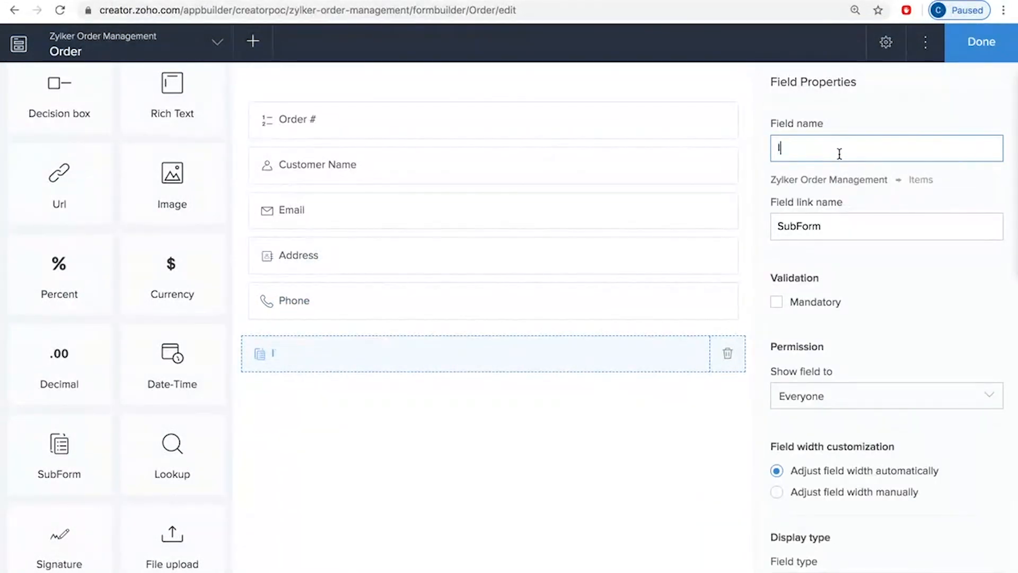
{"action": "type", "text": "tem details"}
{"action": "left_click", "coordinate": [460, 447]}
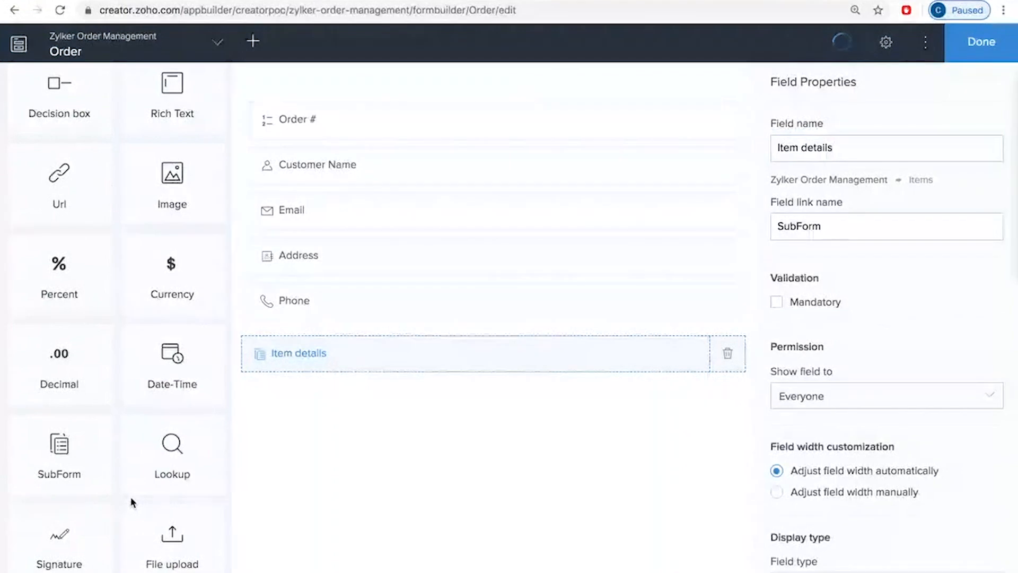
Step: Add a Currency field named Grand Total in USD United States Dollars below the Item details subform
{"action": "scroll", "coordinate": [159, 480], "scroll_direction": "down", "scroll_amount": 1}
{"action": "scroll", "coordinate": [155, 417], "scroll_direction": "up", "scroll_amount": 6}
{"action": "scroll", "coordinate": [154, 417], "scroll_direction": "up", "scroll_amount": 5}
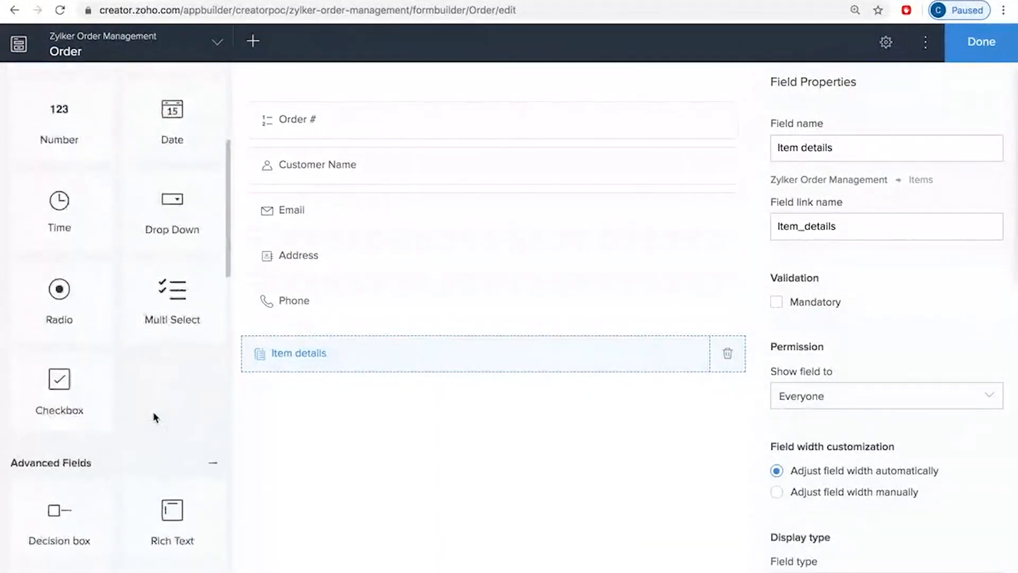
{"action": "scroll", "coordinate": [155, 416], "scroll_direction": "down", "scroll_amount": 2}
{"action": "scroll", "coordinate": [162, 326], "scroll_direction": "down", "scroll_amount": 5}
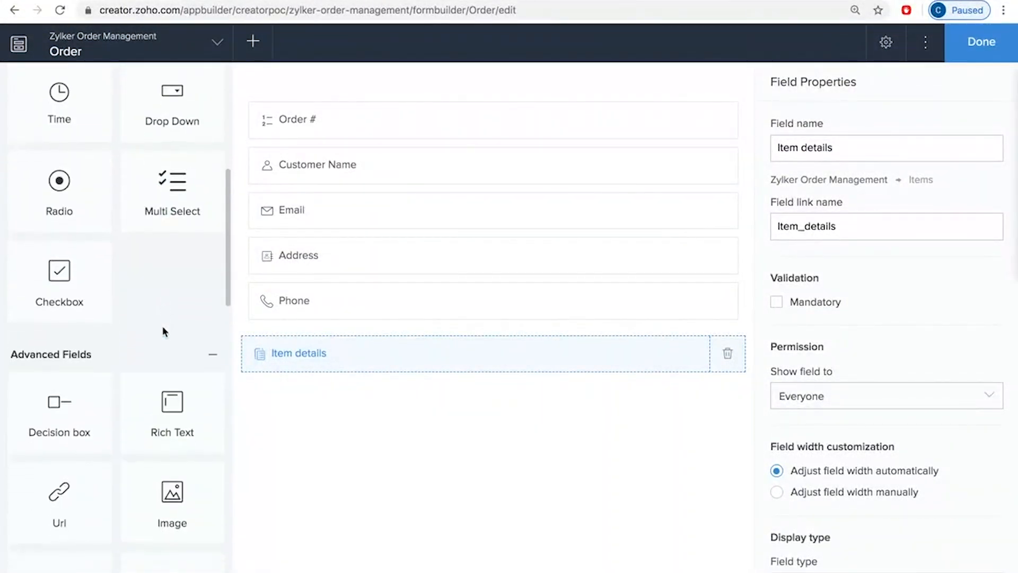
{"action": "left_click", "coordinate": [177, 512]}
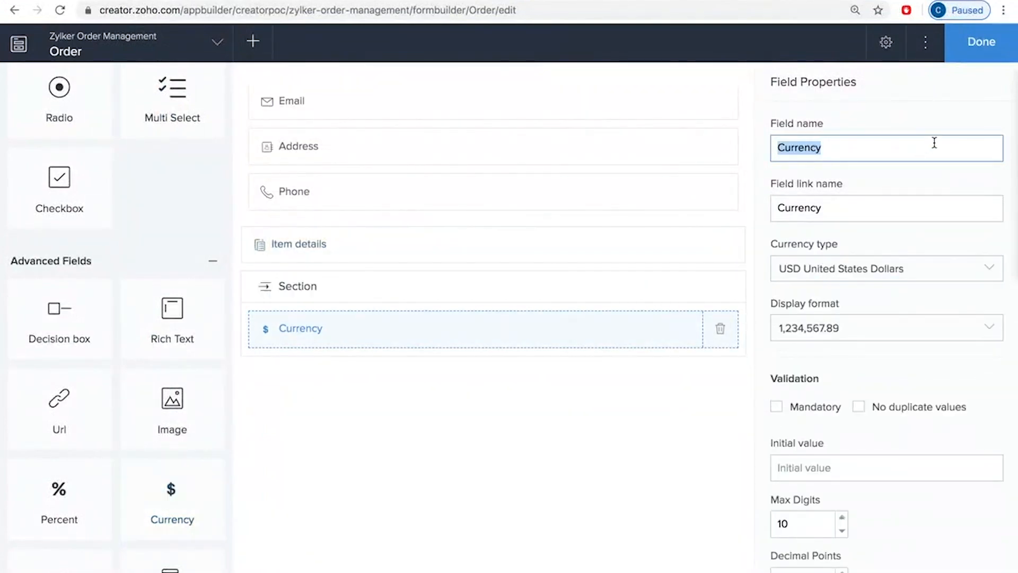
{"action": "type", "text": "Grand Total"}
{"action": "left_click", "coordinate": [489, 483]}
{"action": "scroll", "coordinate": [549, 294], "scroll_direction": "up", "scroll_amount": 2}
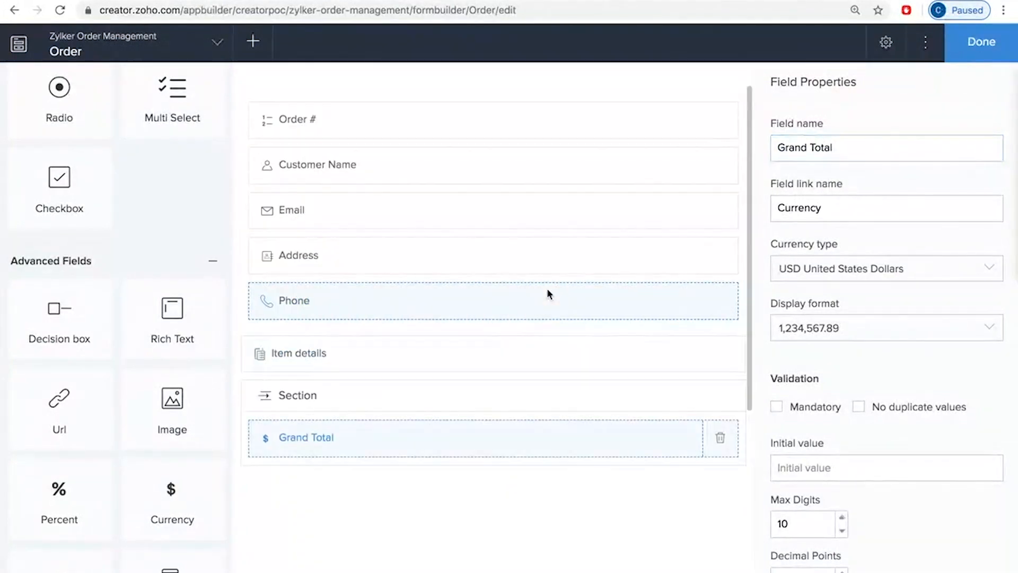
Step: Finish the Order form and open the live Zylker Order Management application in a separate browser tab
{"action": "left_click", "coordinate": [997, 45]}
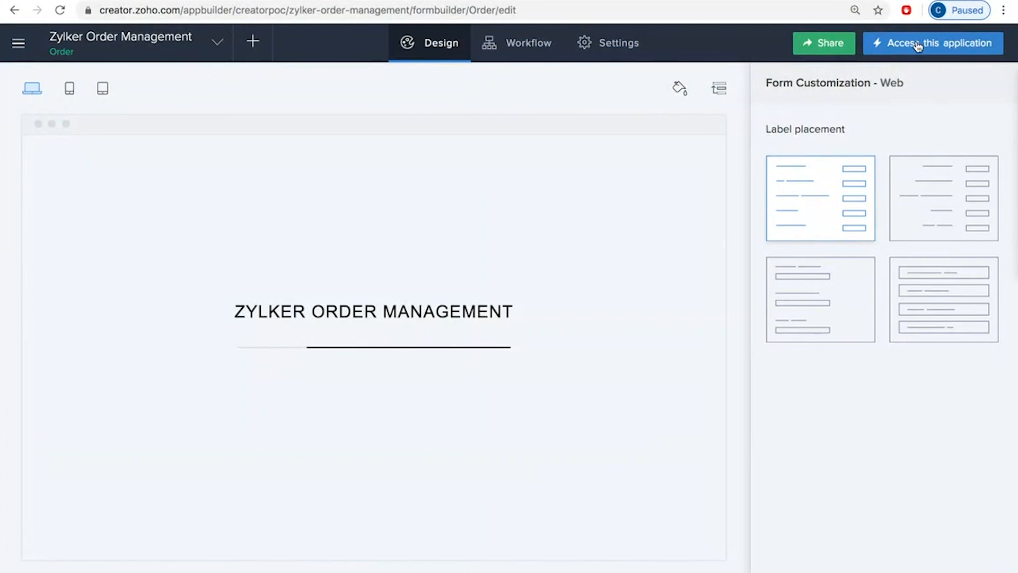
{"action": "right_click", "coordinate": [918, 46]}
{"action": "left_click", "coordinate": [743, 47]}
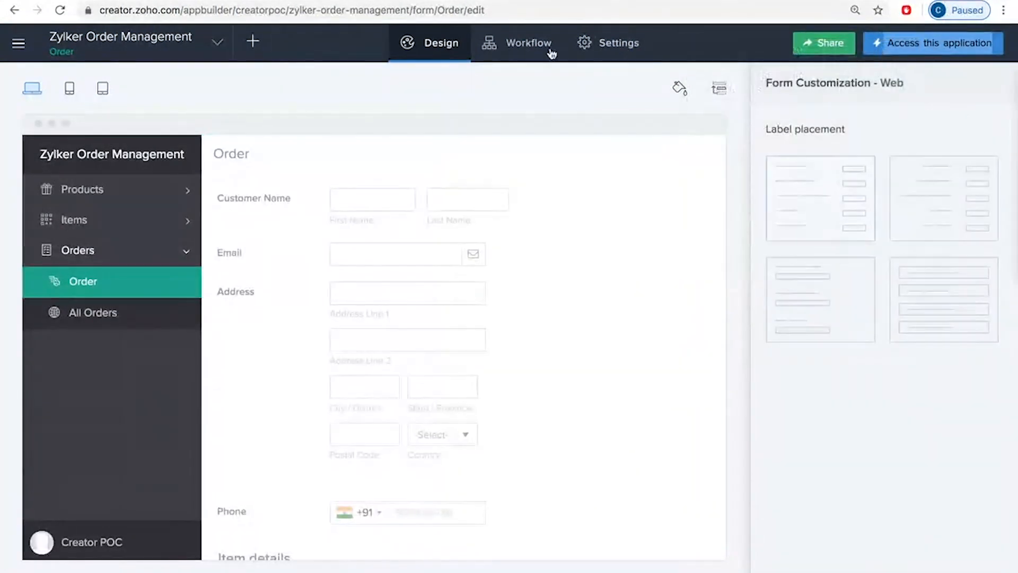
{"action": "left_click", "coordinate": [252, 0]}
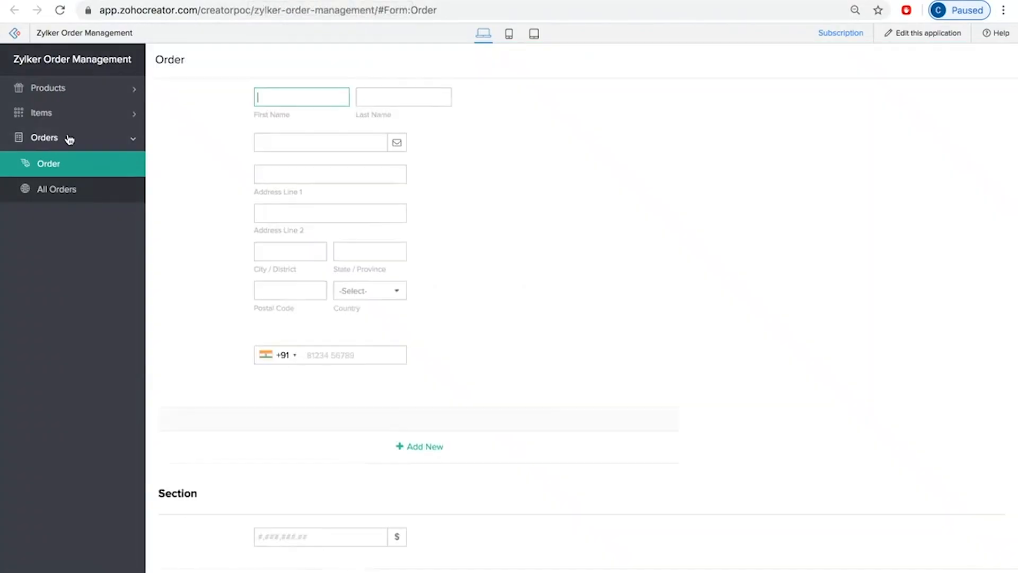
Step: Look through the Products form, the All Products report and the Items form in the live application
{"action": "left_click", "coordinate": [63, 87]}
{"action": "left_click", "coordinate": [68, 114]}
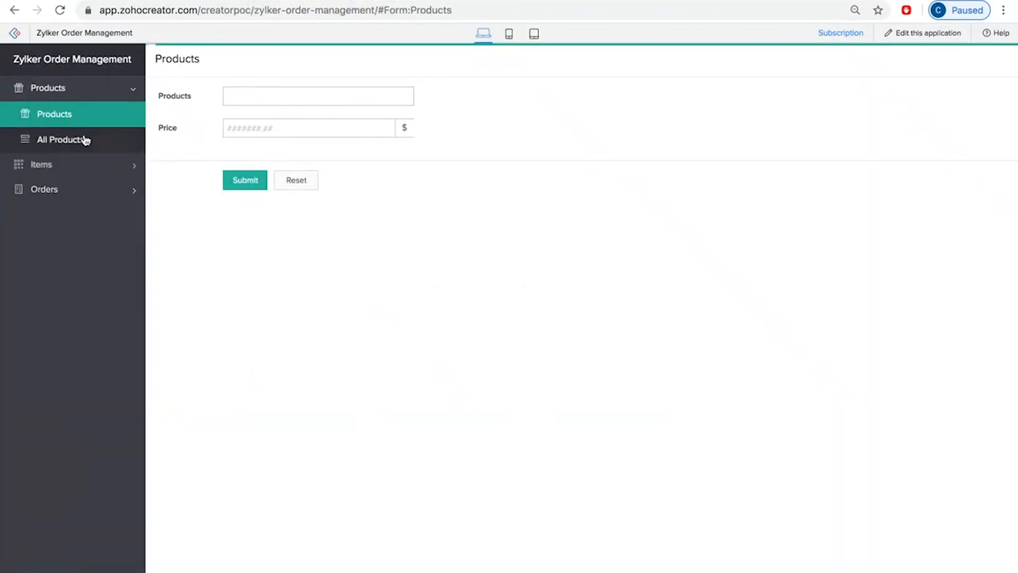
{"action": "left_click", "coordinate": [85, 140]}
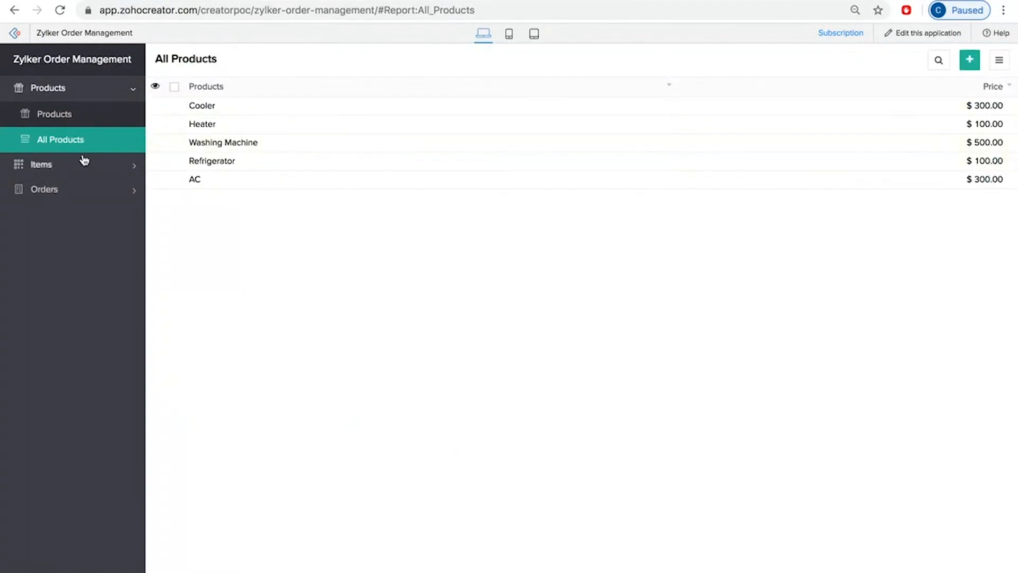
{"action": "left_click", "coordinate": [83, 162]}
{"action": "left_click", "coordinate": [57, 140]}
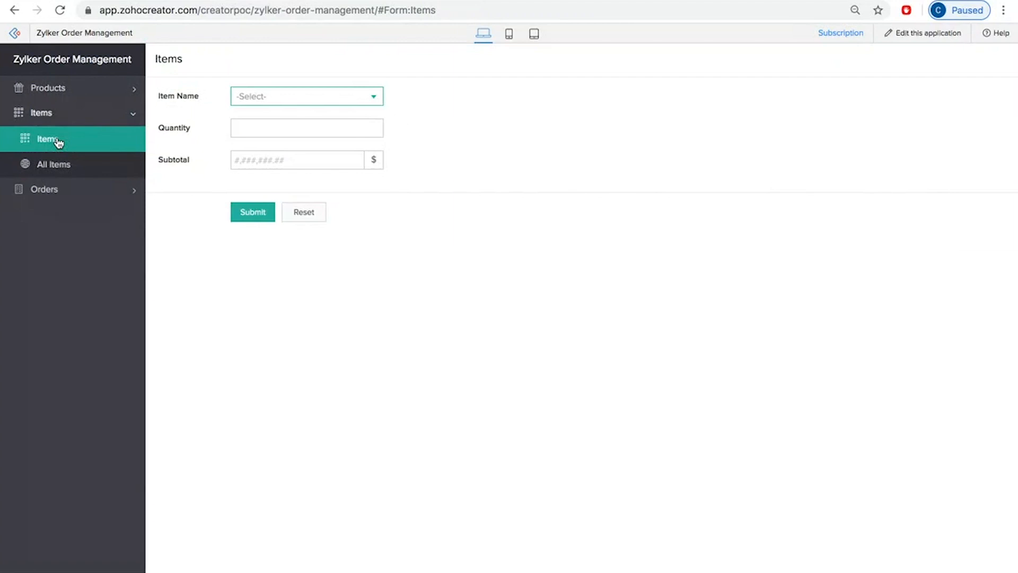
Step: Open the live Order form and add three blank rows to the Item details subform
{"action": "left_click", "coordinate": [59, 191]}
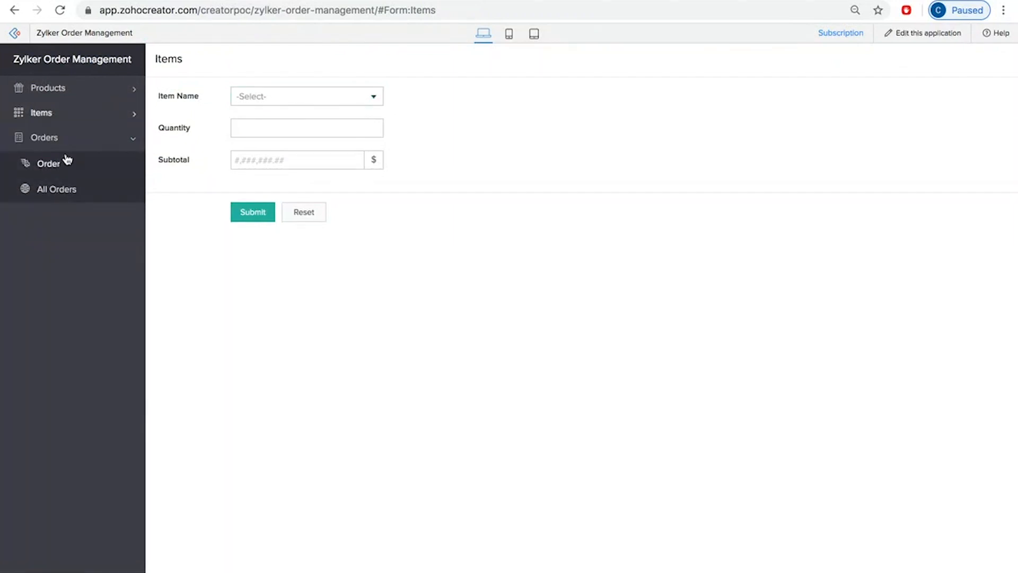
{"action": "left_click", "coordinate": [66, 160]}
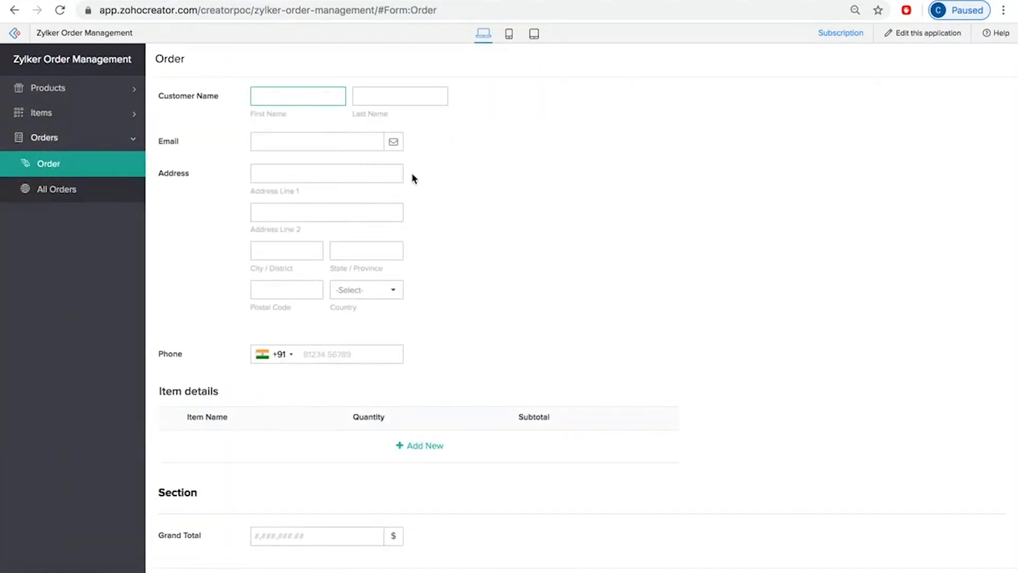
{"action": "scroll", "coordinate": [462, 310], "scroll_direction": "down", "scroll_amount": 1}
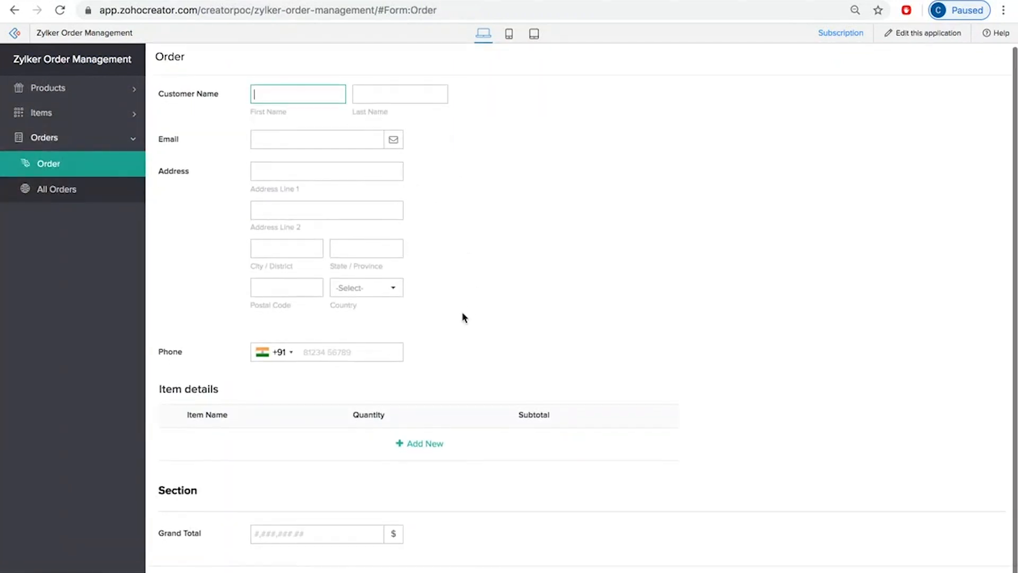
{"action": "left_click", "coordinate": [417, 444]}
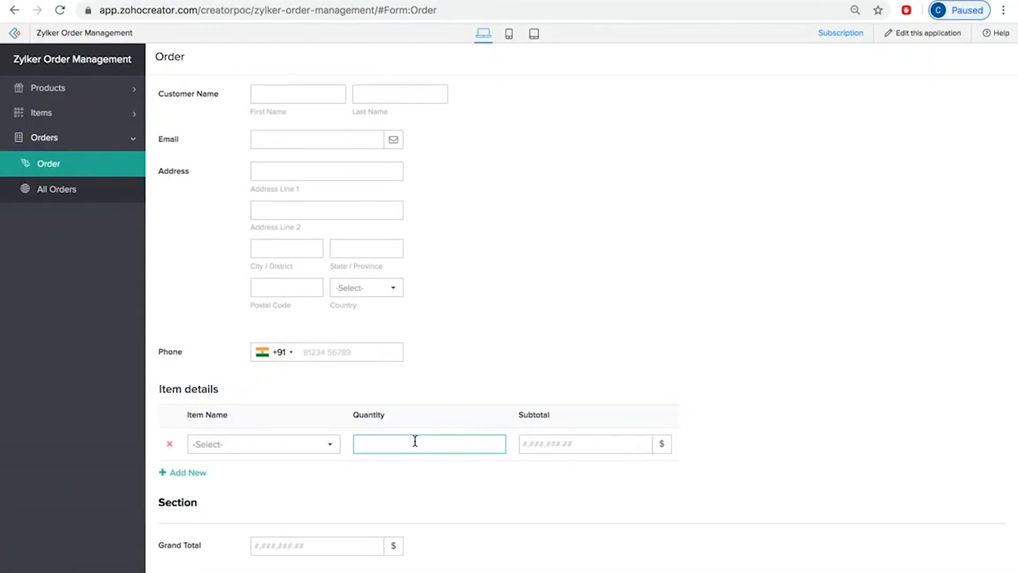
{"action": "left_click", "coordinate": [189, 473]}
{"action": "scroll", "coordinate": [345, 277], "scroll_direction": "up", "scroll_amount": 1}
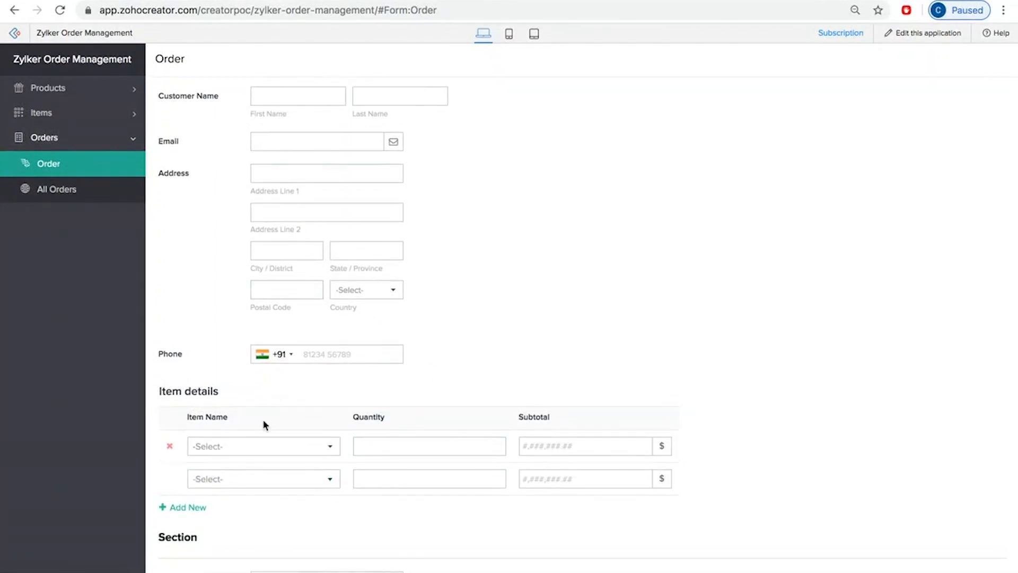
{"action": "left_click", "coordinate": [190, 508]}
{"action": "scroll", "coordinate": [260, 504], "scroll_direction": "down", "scroll_amount": 1}
Step: Set the item names of the three Item details rows to AC, Heater and Cooler
{"action": "left_click", "coordinate": [250, 414]}
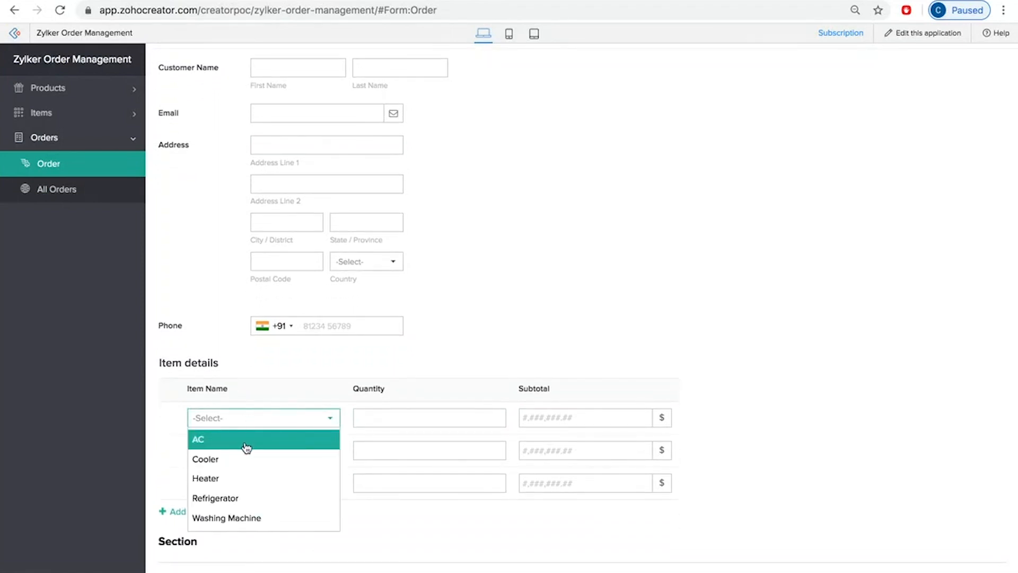
{"action": "left_click", "coordinate": [246, 439]}
{"action": "left_click", "coordinate": [244, 450]}
{"action": "left_click", "coordinate": [241, 511]}
{"action": "left_click", "coordinate": [246, 485]}
{"action": "left_click", "coordinate": [255, 523]}
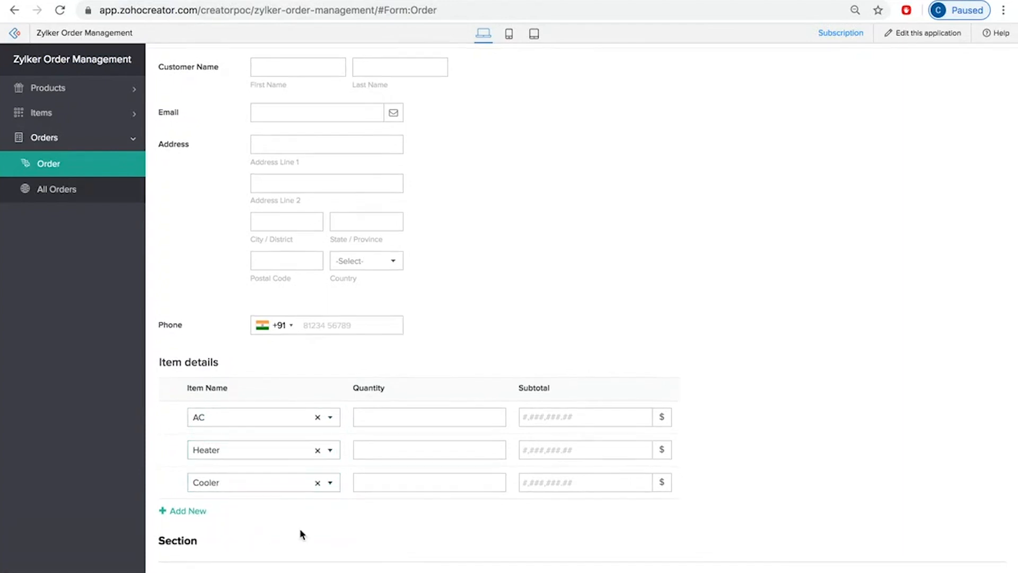
Step: Enter quantities of 3 for AC, 3 for Heater and 4 for Cooler in the Item details rows
{"action": "scroll", "coordinate": [300, 528], "scroll_direction": "down", "scroll_amount": 1}
{"action": "left_click", "coordinate": [394, 405]}
{"action": "type", "text": "3"}
{"action": "left_click", "coordinate": [398, 439]}
{"action": "type", "text": "3"}
{"action": "left_click", "coordinate": [408, 471]}
{"action": "type", "text": "4"}
{"action": "left_click", "coordinate": [572, 414]}
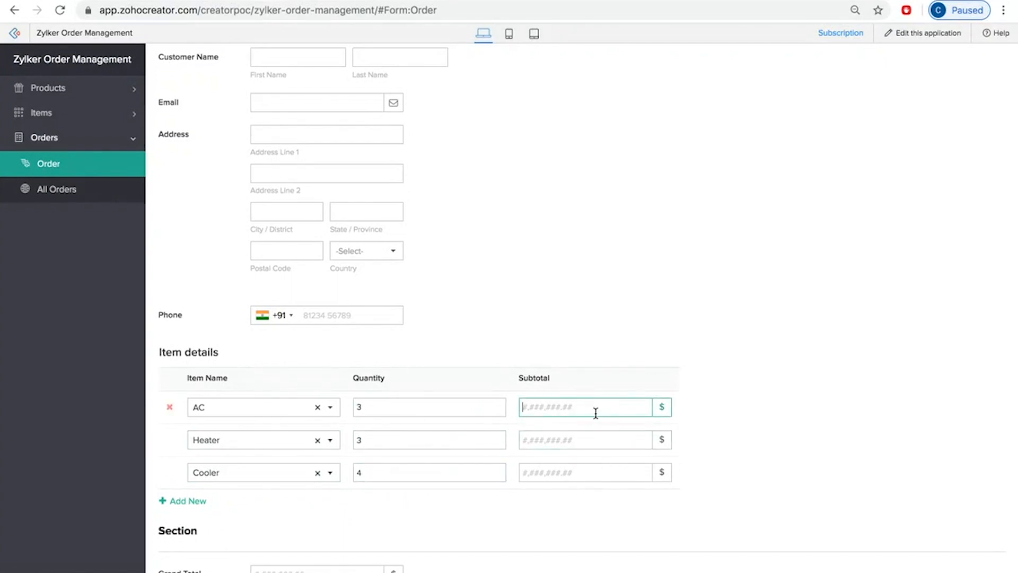
Step: Enter the customer's first and last name in the order and submit it
{"action": "scroll", "coordinate": [595, 413], "scroll_direction": "up", "scroll_amount": 2}
{"action": "left_click", "coordinate": [299, 98]}
{"action": "type", "text": "Sukanya"}
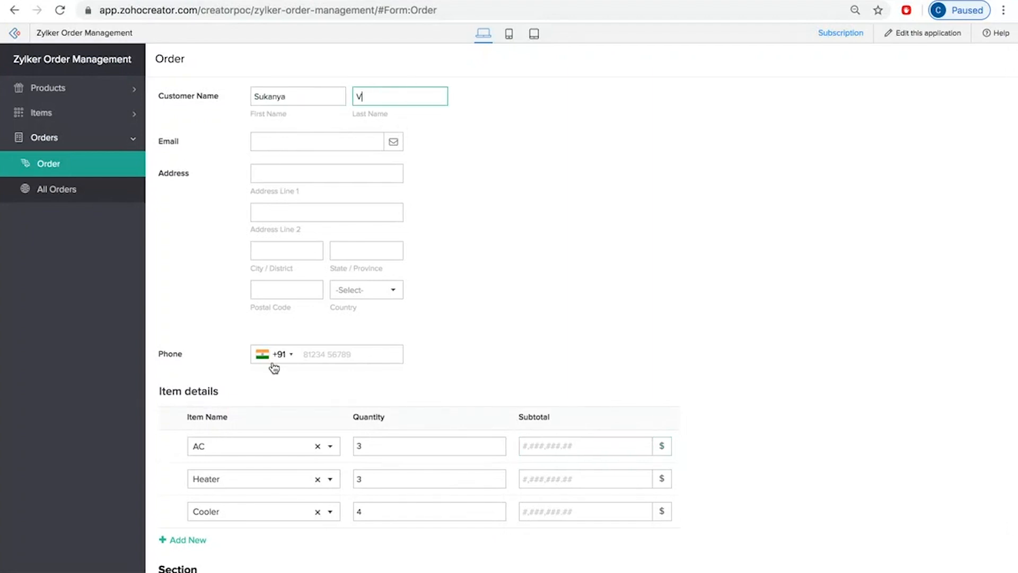
{"action": "scroll", "coordinate": [274, 369], "scroll_direction": "down", "scroll_amount": 2}
{"action": "left_click", "coordinate": [274, 571]}
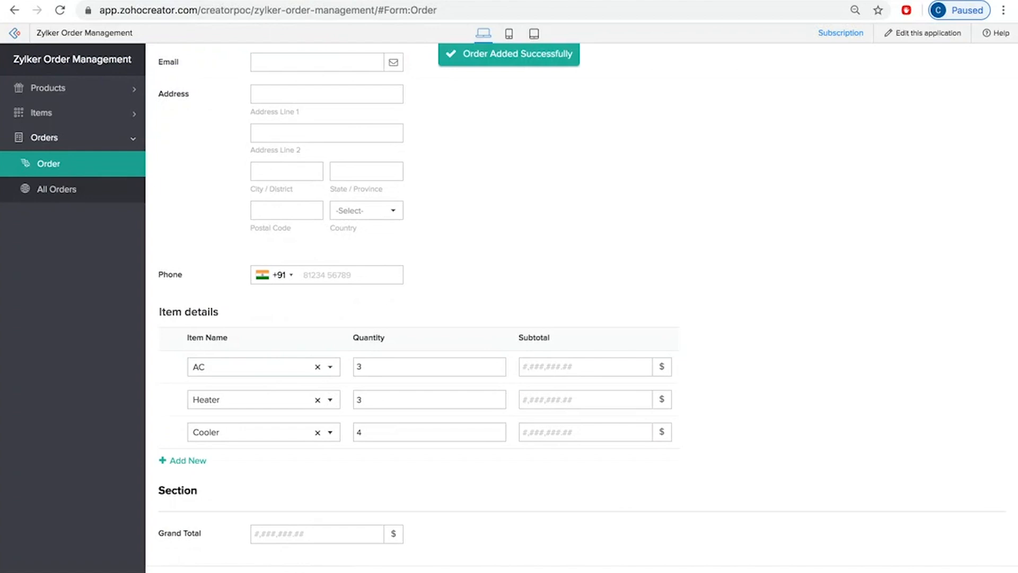
Step: Open the All Orders report and view the submitted order's details
{"action": "left_click", "coordinate": [83, 194]}
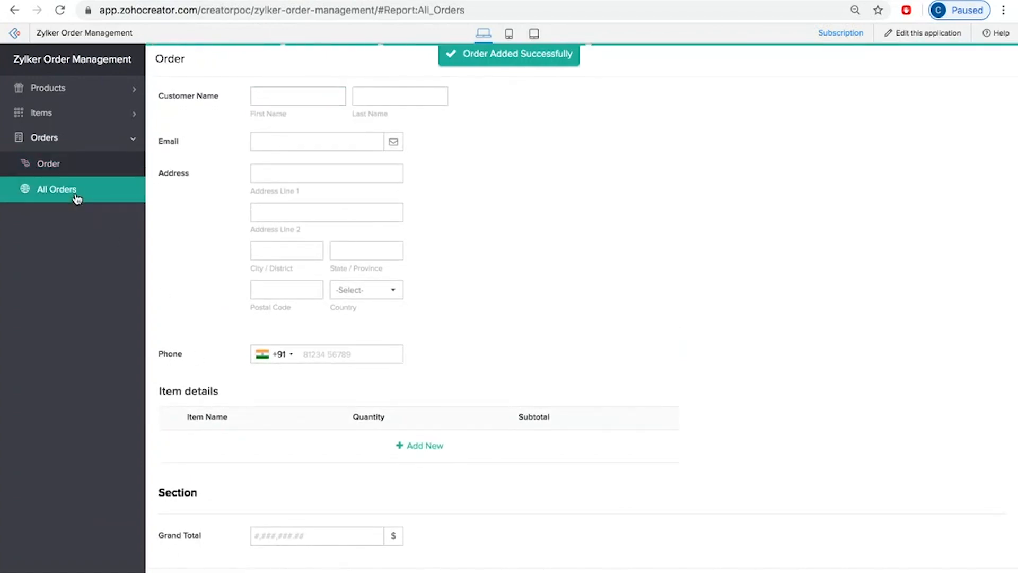
{"action": "left_click", "coordinate": [234, 105]}
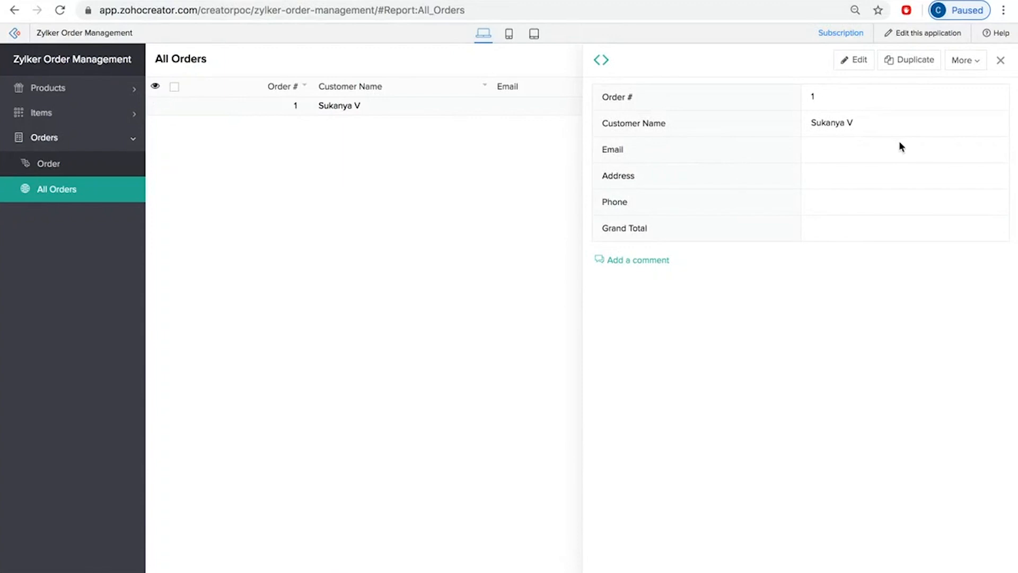
Step: Edit the All Orders report to use the detail view layout with separate blocks and a table, and review its configured fields
{"action": "left_click", "coordinate": [914, 35]}
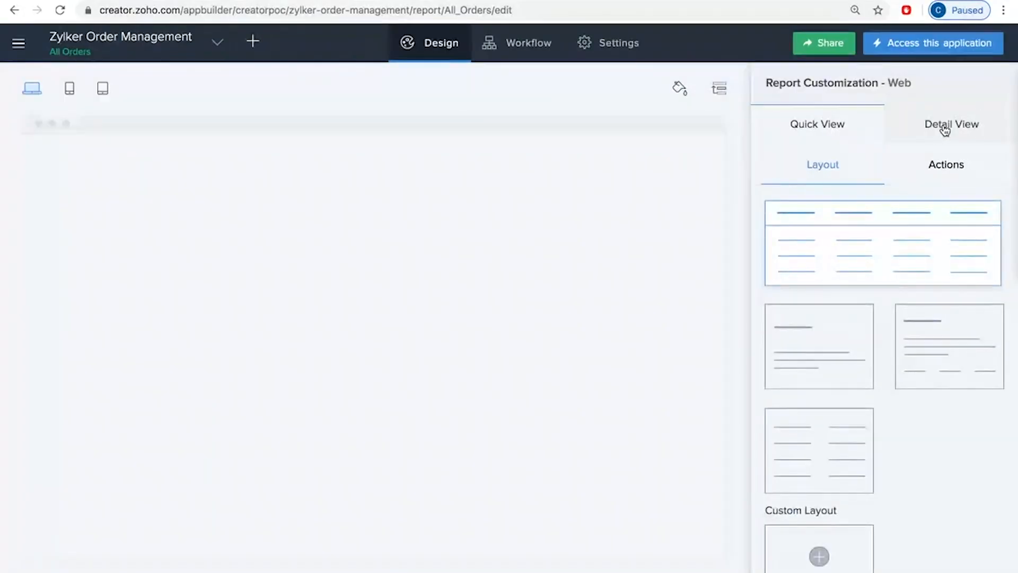
{"action": "left_click", "coordinate": [945, 130]}
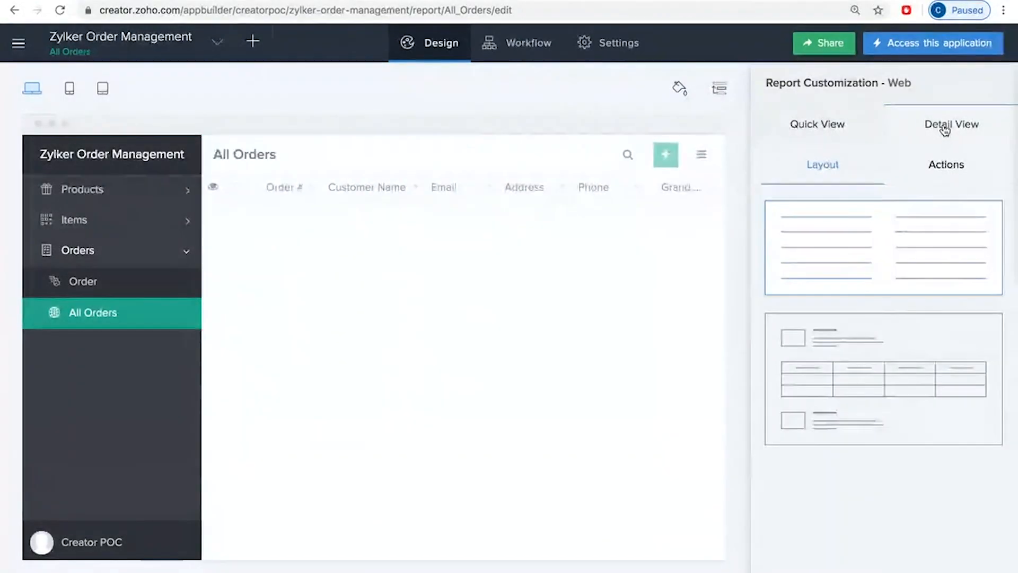
{"action": "left_click", "coordinate": [870, 366]}
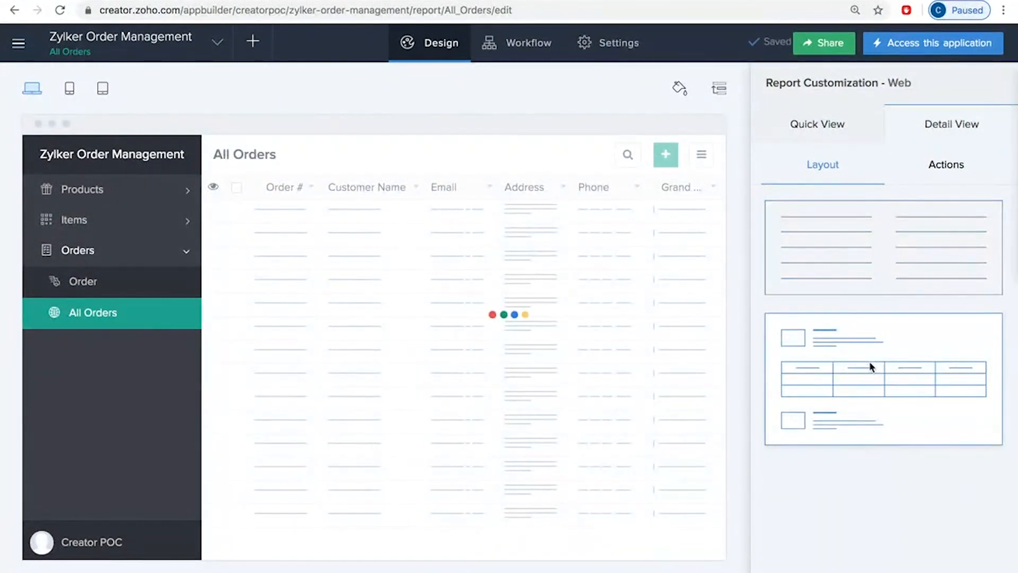
{"action": "scroll", "coordinate": [782, 480], "scroll_direction": "down", "scroll_amount": 5}
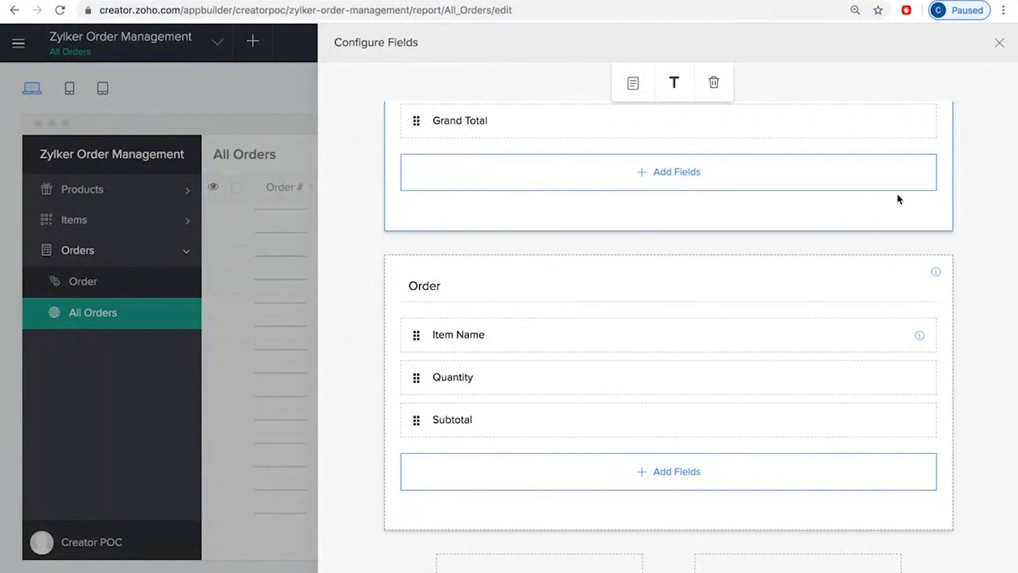
{"action": "left_click", "coordinate": [751, 285]}
{"action": "left_click_drag", "start_coordinate": [458, 361], "coordinate": [392, 366]}
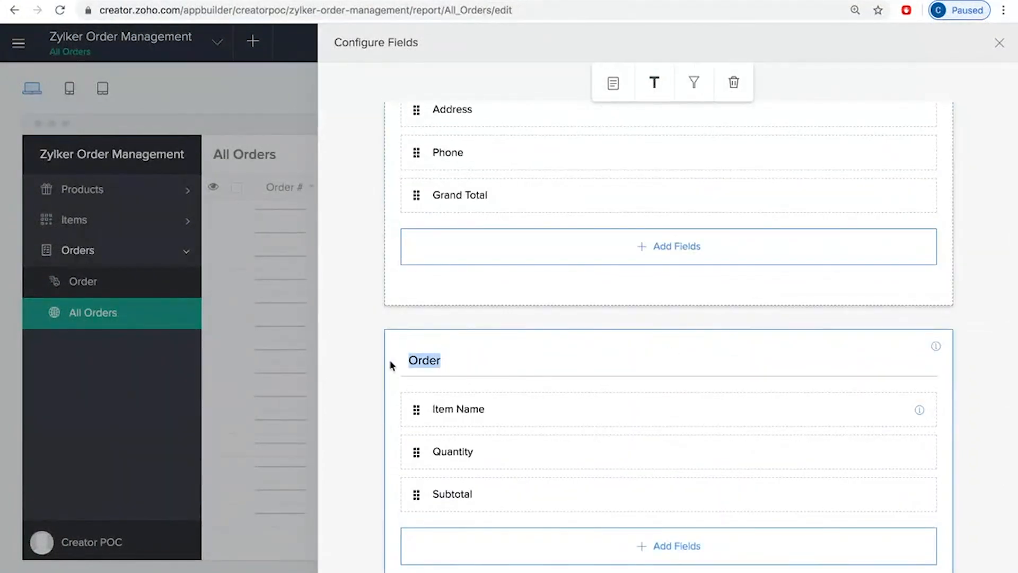
{"action": "scroll", "coordinate": [514, 434], "scroll_direction": "down", "scroll_amount": 2}
{"action": "scroll", "coordinate": [514, 434], "scroll_direction": "up", "scroll_amount": 7}
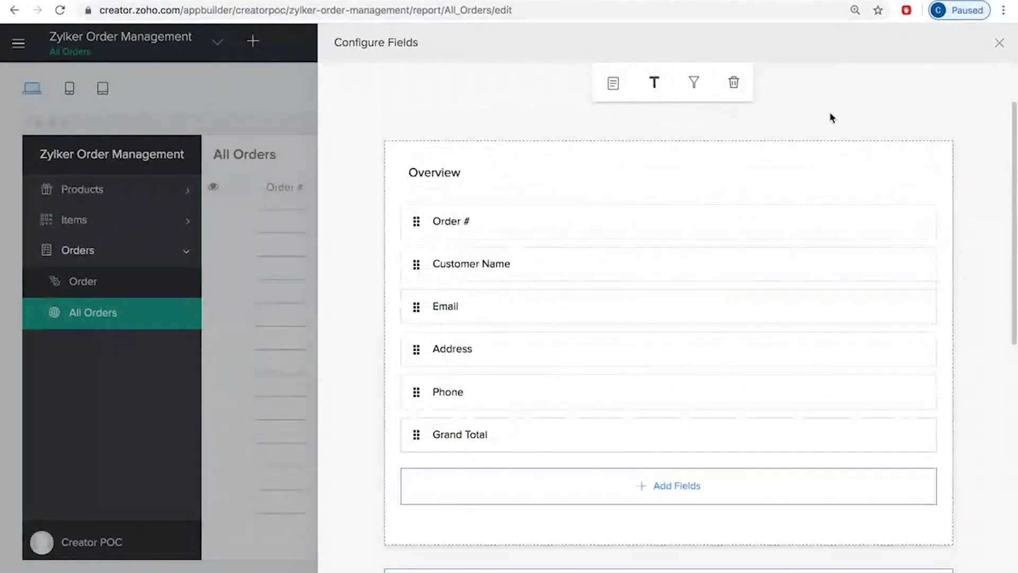
{"action": "left_click", "coordinate": [1000, 43]}
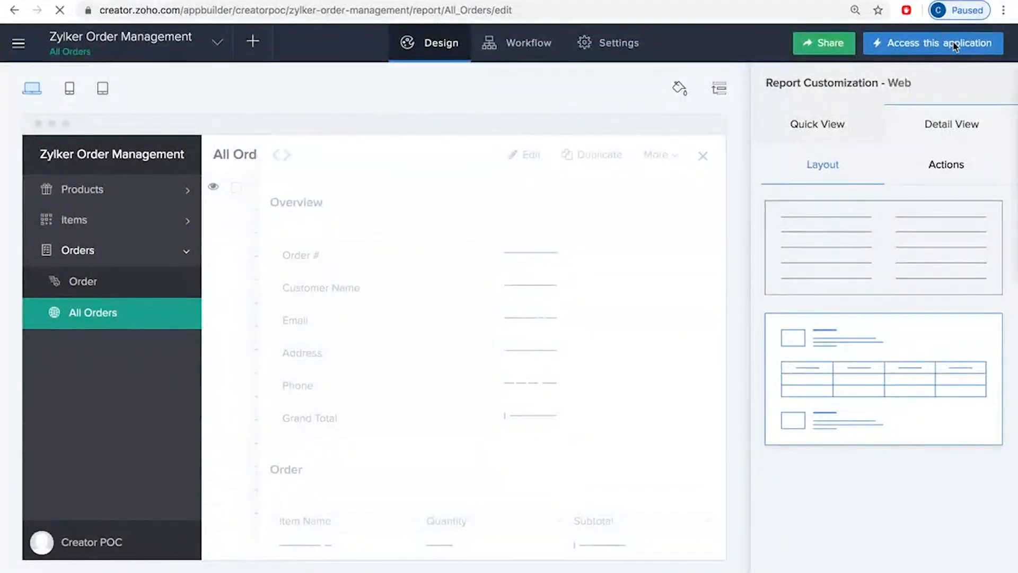
Step: Return to the live application and examine the order's details in the new detail view layout
{"action": "left_click", "coordinate": [954, 46]}
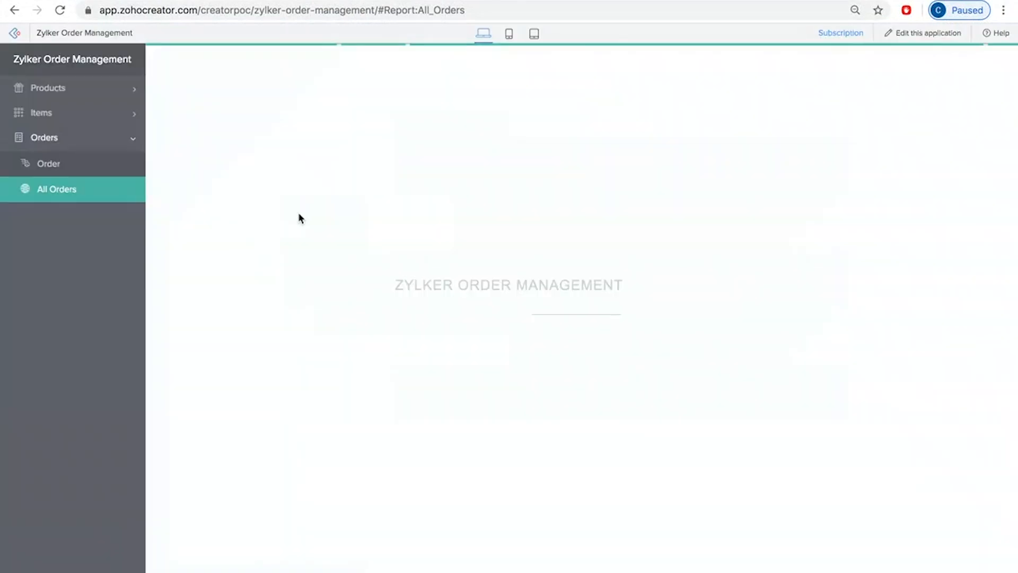
{"action": "left_click", "coordinate": [385, 103]}
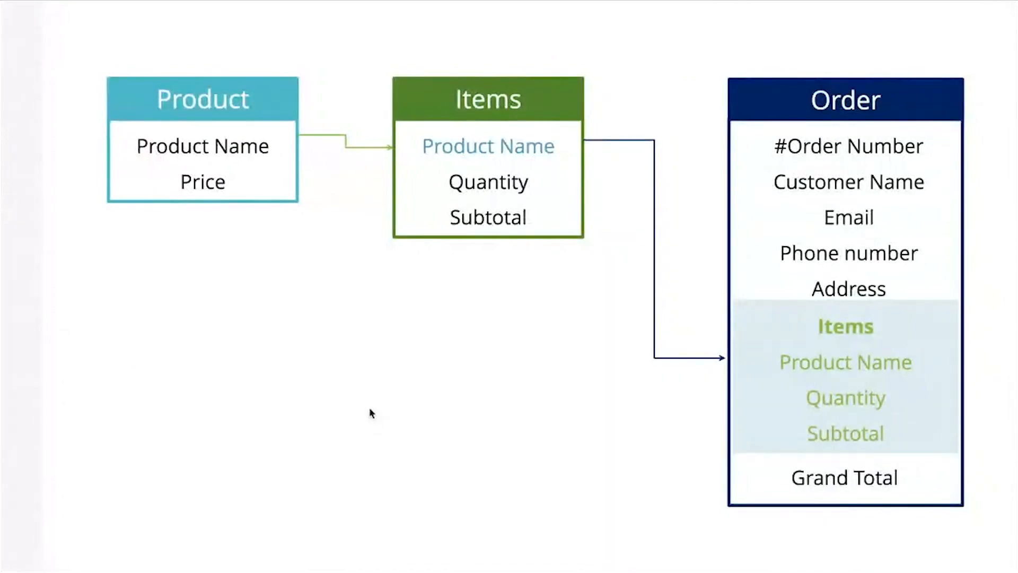
{"action": "key", "text": "Right"}
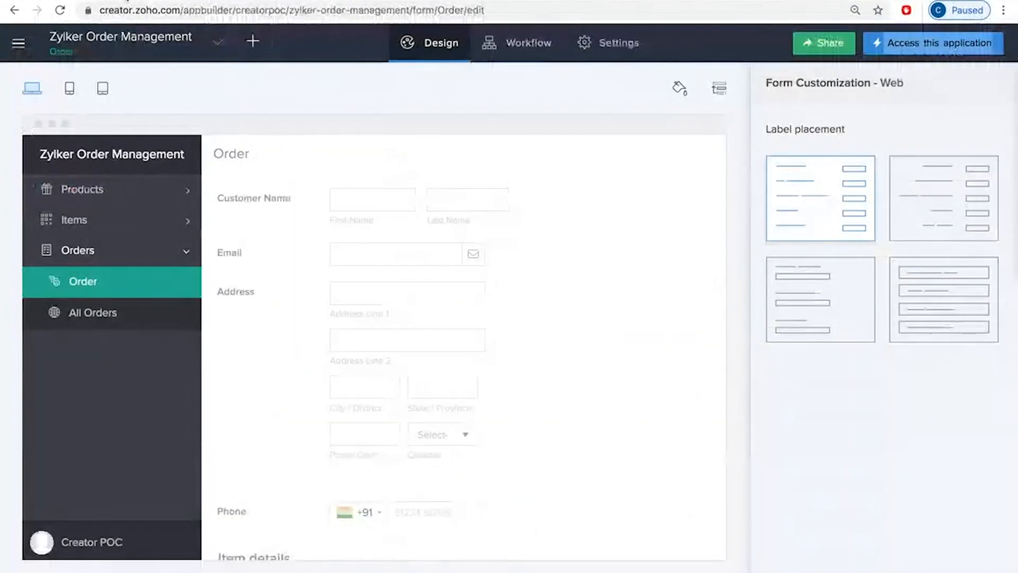
Step: Examine the Grand Total field's properties and its available field types in the Order form builder
{"action": "left_click", "coordinate": [433, 342]}
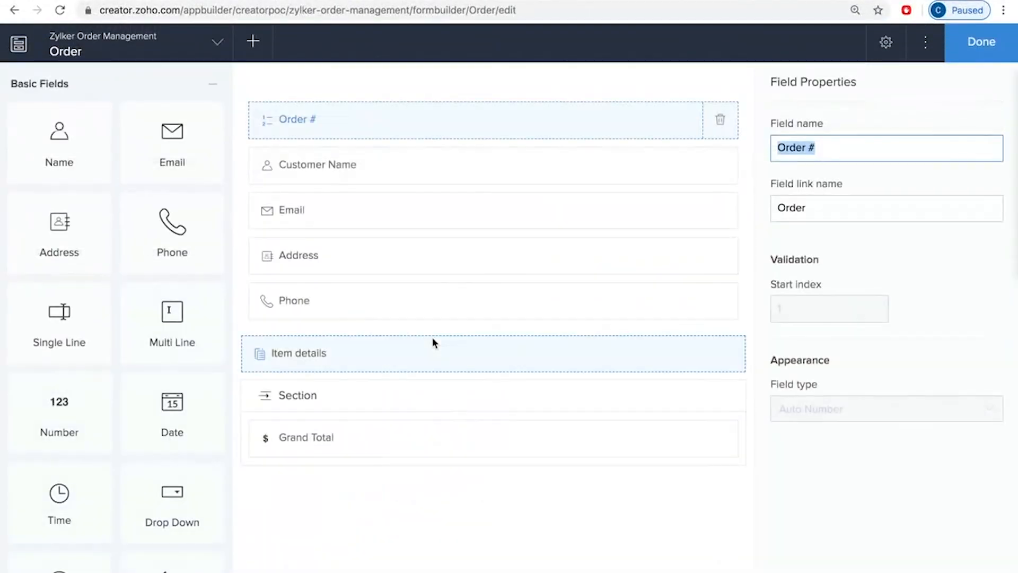
{"action": "left_click", "coordinate": [438, 435]}
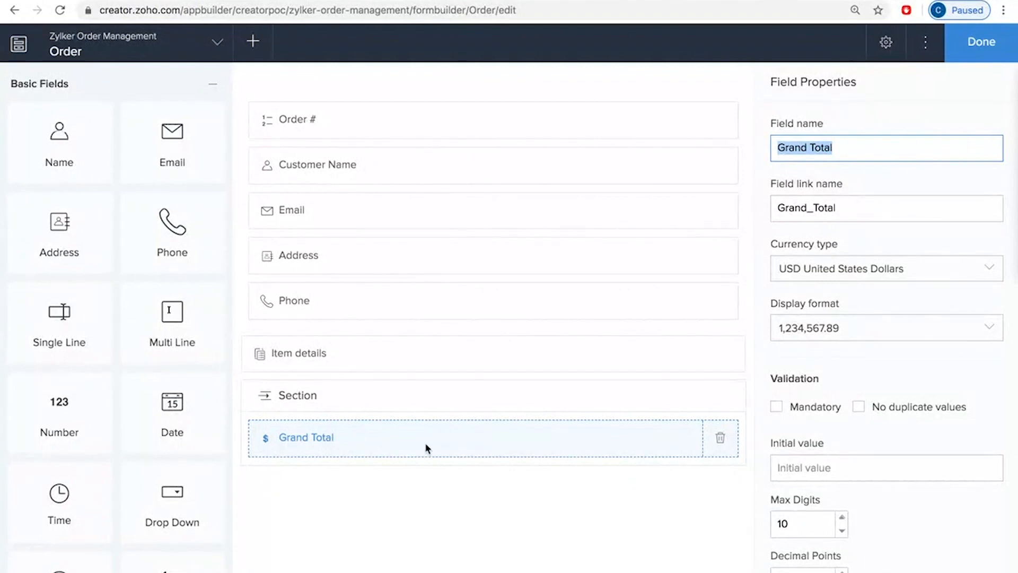
{"action": "scroll", "coordinate": [908, 391], "scroll_direction": "down", "scroll_amount": 10}
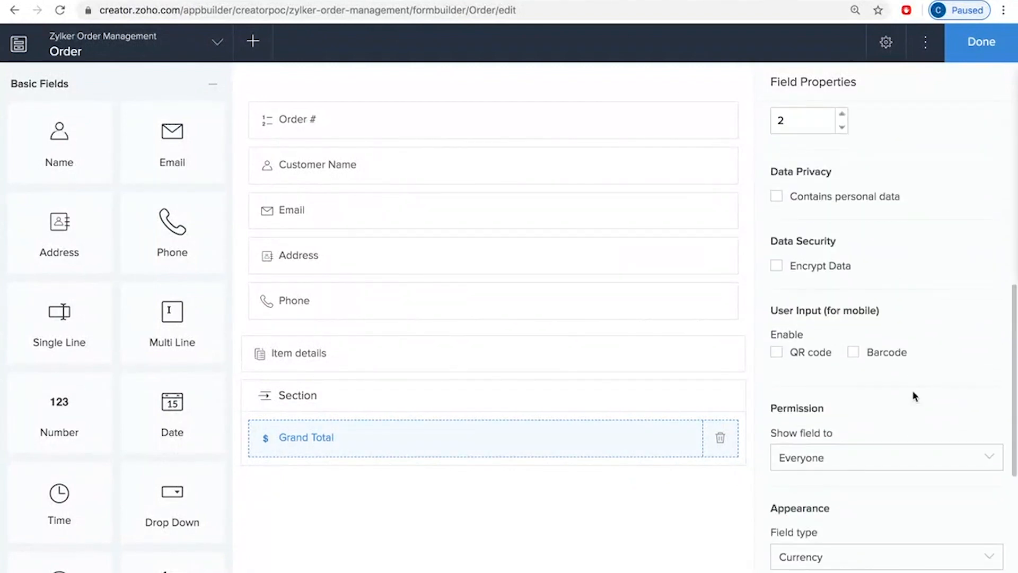
{"action": "scroll", "coordinate": [914, 396], "scroll_direction": "down", "scroll_amount": 2}
{"action": "scroll", "coordinate": [914, 397], "scroll_direction": "up", "scroll_amount": 3}
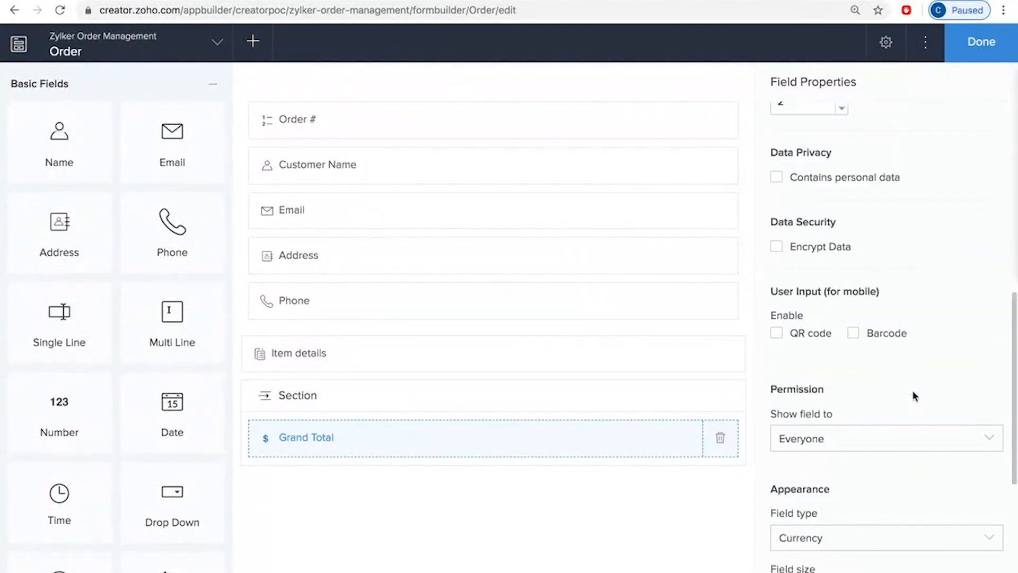
{"action": "scroll", "coordinate": [981, 388], "scroll_direction": "down", "scroll_amount": 3}
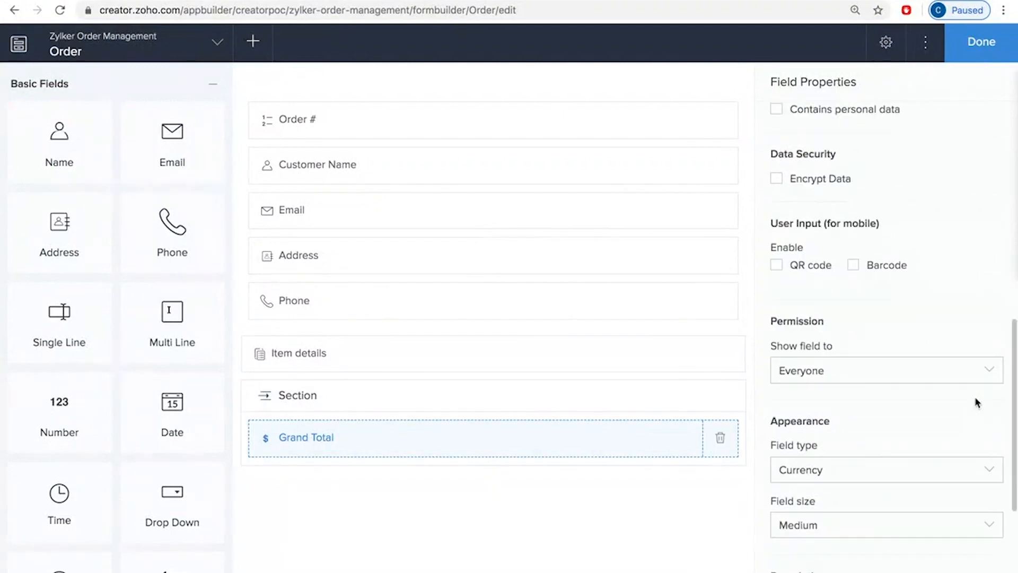
{"action": "left_click", "coordinate": [838, 415]}
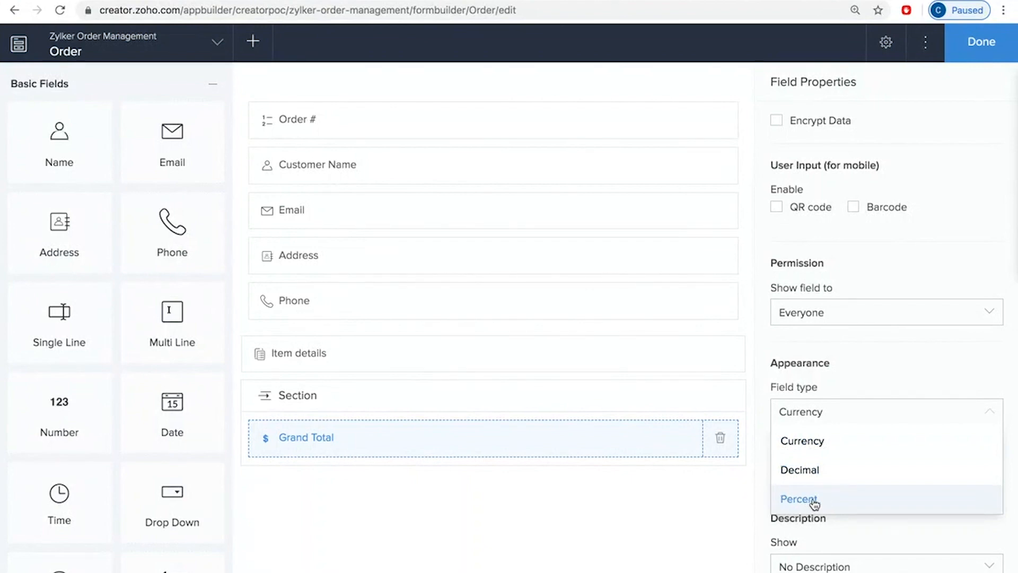
{"action": "left_click", "coordinate": [711, 518]}
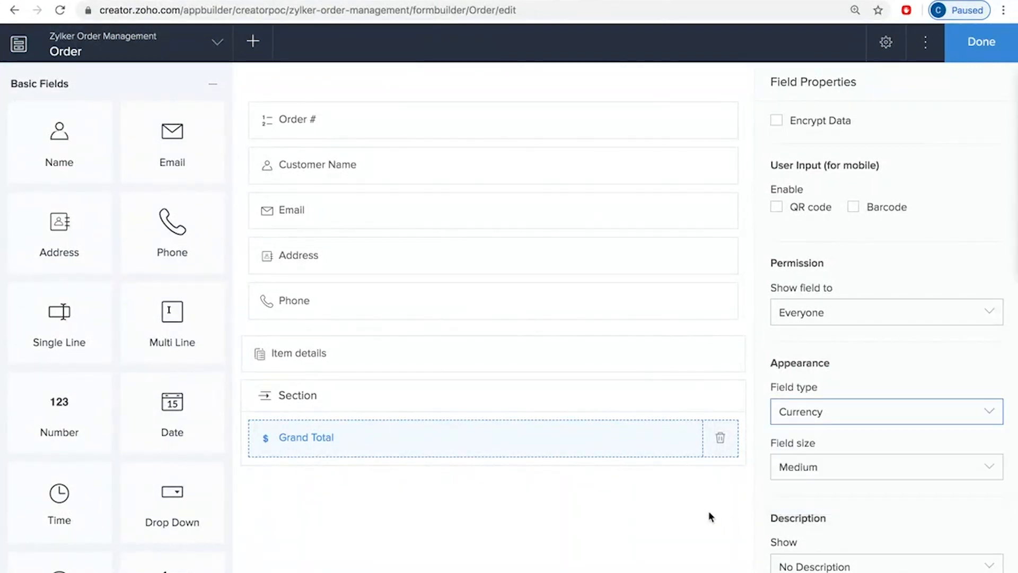
{"action": "scroll", "coordinate": [859, 291], "scroll_direction": "up", "scroll_amount": 10}
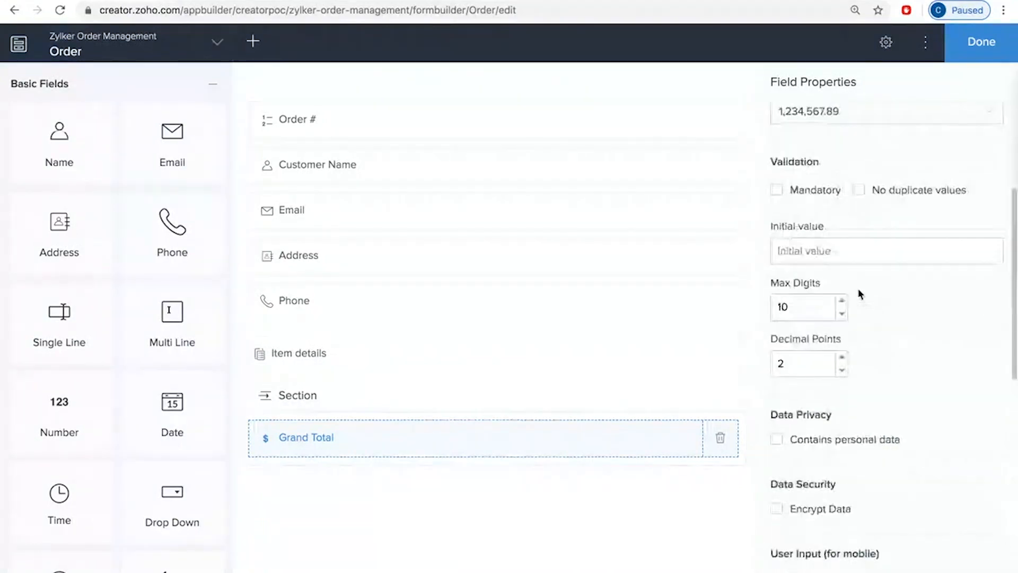
Step: Make the Customer Name field of the Order form mandatory
{"action": "left_click", "coordinate": [482, 126]}
{"action": "left_click", "coordinate": [478, 169]}
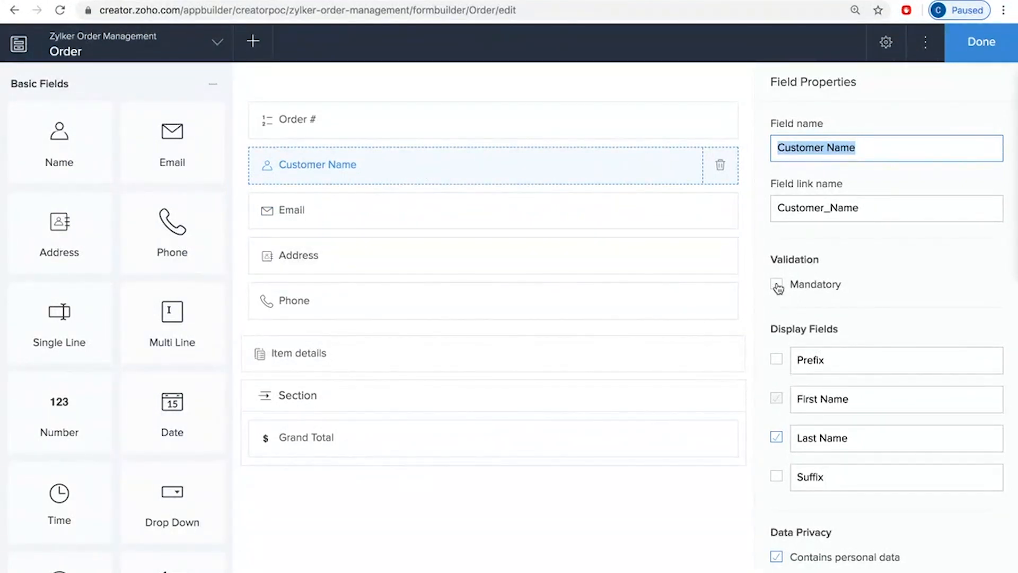
{"action": "left_click", "coordinate": [777, 285]}
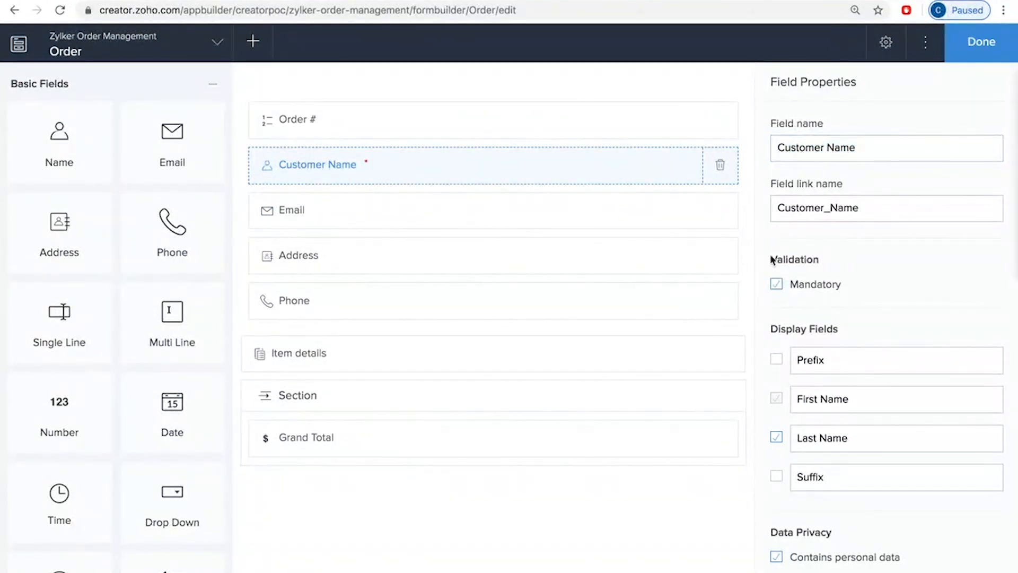
Step: Set the Email field of the Order form to disallow duplicate values and make it mandatory
{"action": "left_click", "coordinate": [418, 211]}
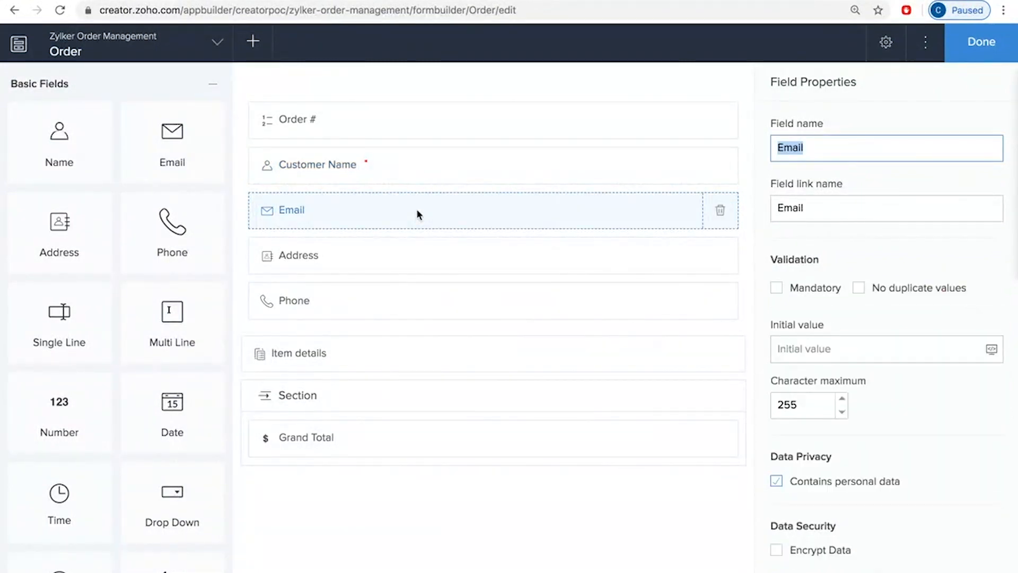
{"action": "left_click", "coordinate": [859, 289]}
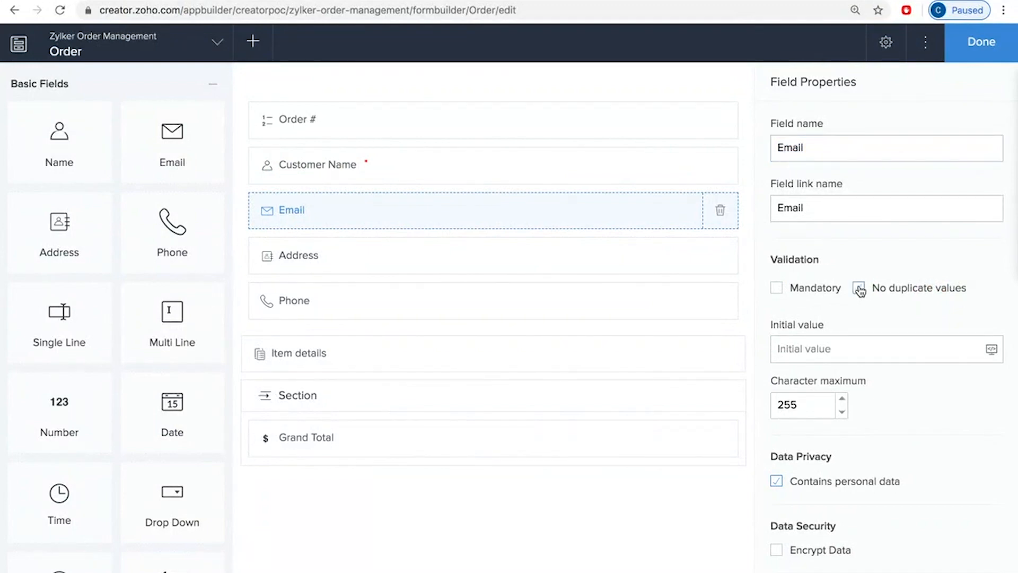
{"action": "left_click", "coordinate": [777, 292]}
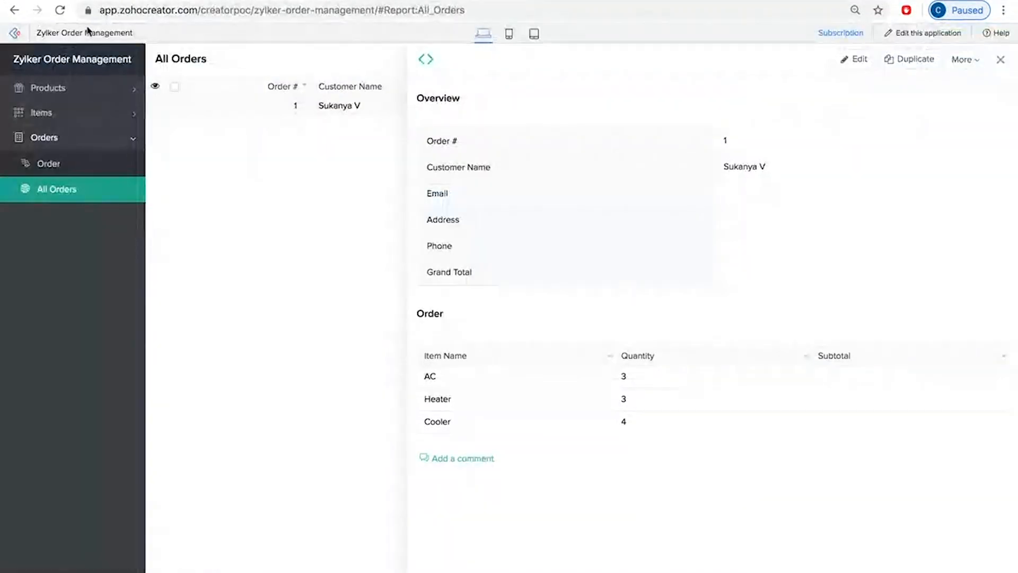
Step: Reload the live application and submit a blank Order form to test the mandatory Customer Name and Email fields
{"action": "left_click", "coordinate": [60, 11]}
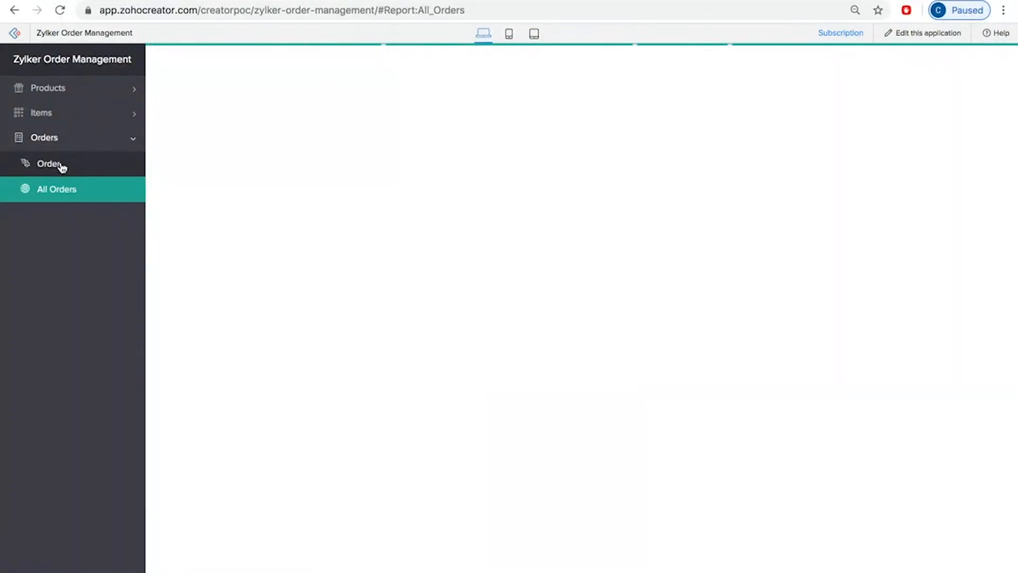
{"action": "left_click", "coordinate": [49, 164]}
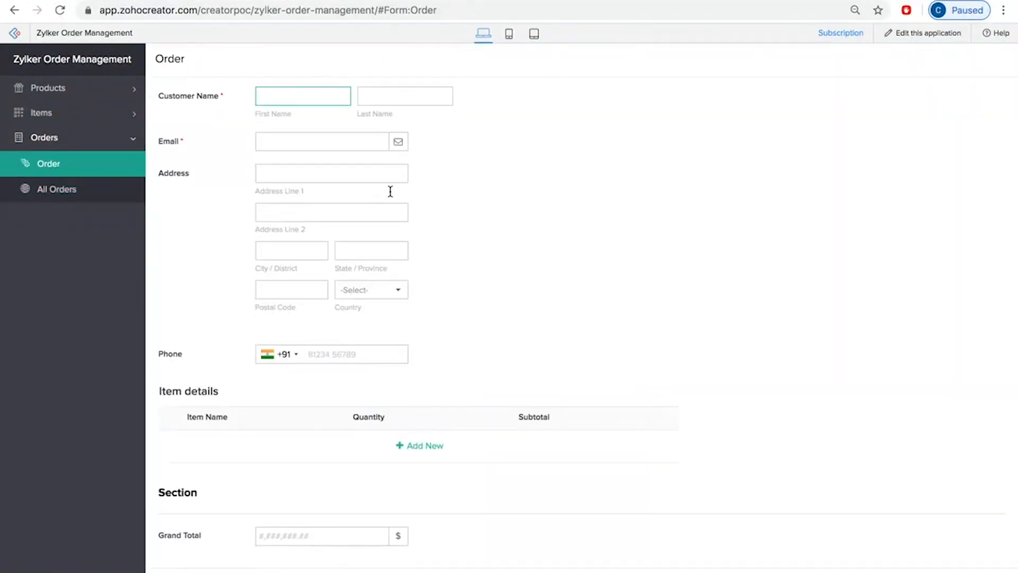
{"action": "key", "text": "Return"}
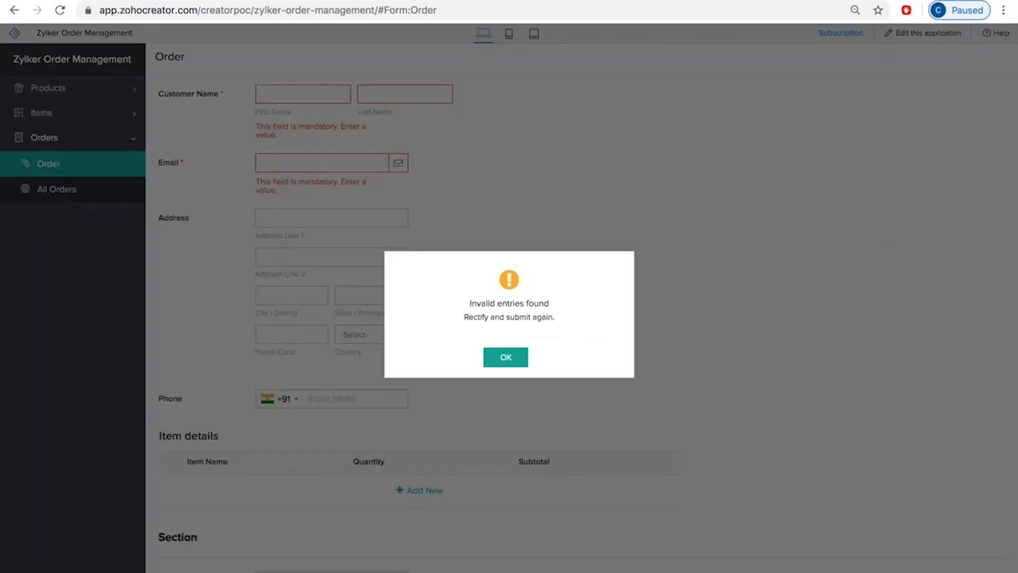
{"action": "left_click", "coordinate": [512, 363]}
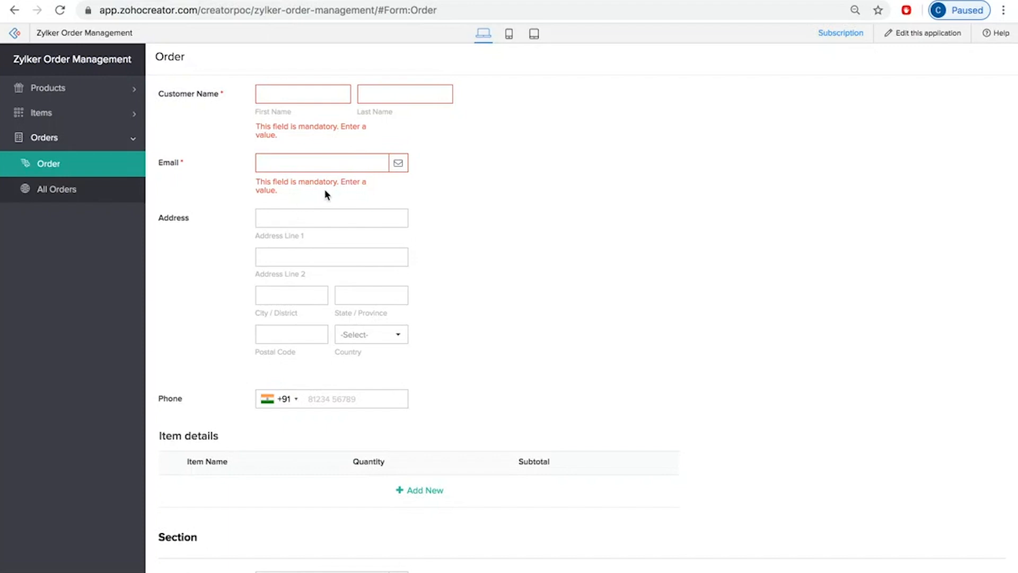
{"action": "left_click", "coordinate": [312, 163]}
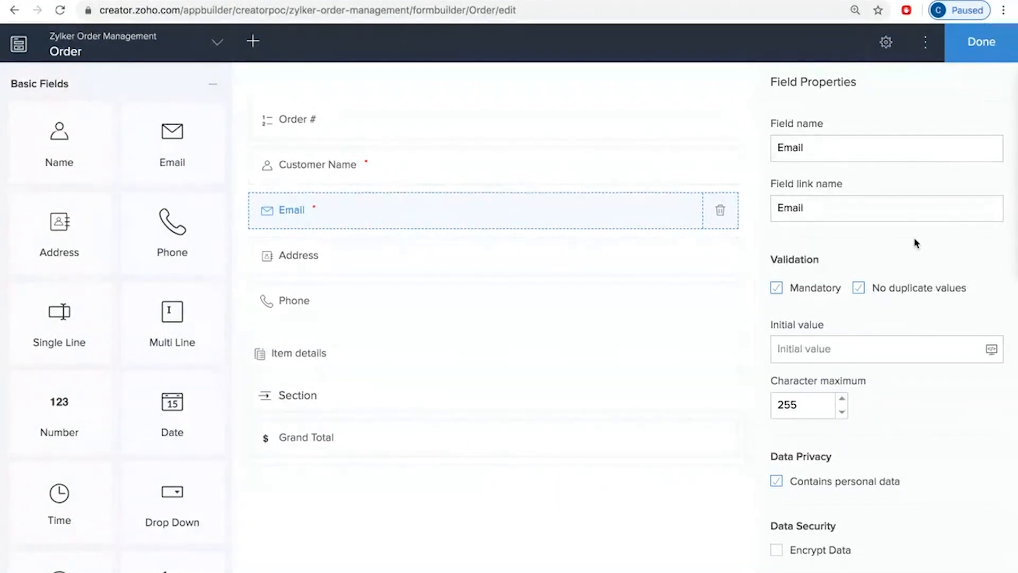
Step: Enable QR code input for mobile on the Order form's Email field and review its remaining properties
{"action": "left_click", "coordinate": [540, 254]}
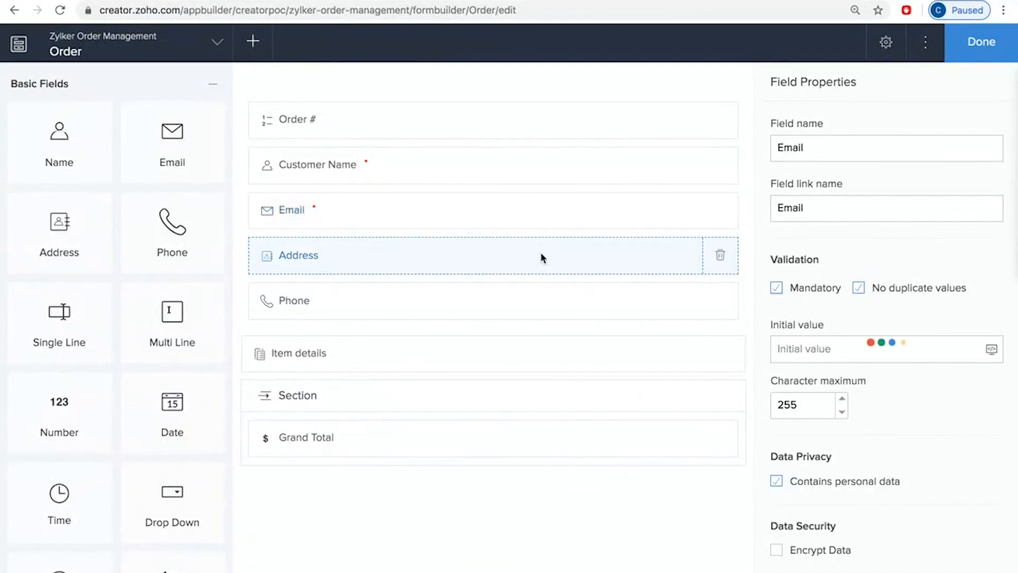
{"action": "left_click", "coordinate": [522, 207]}
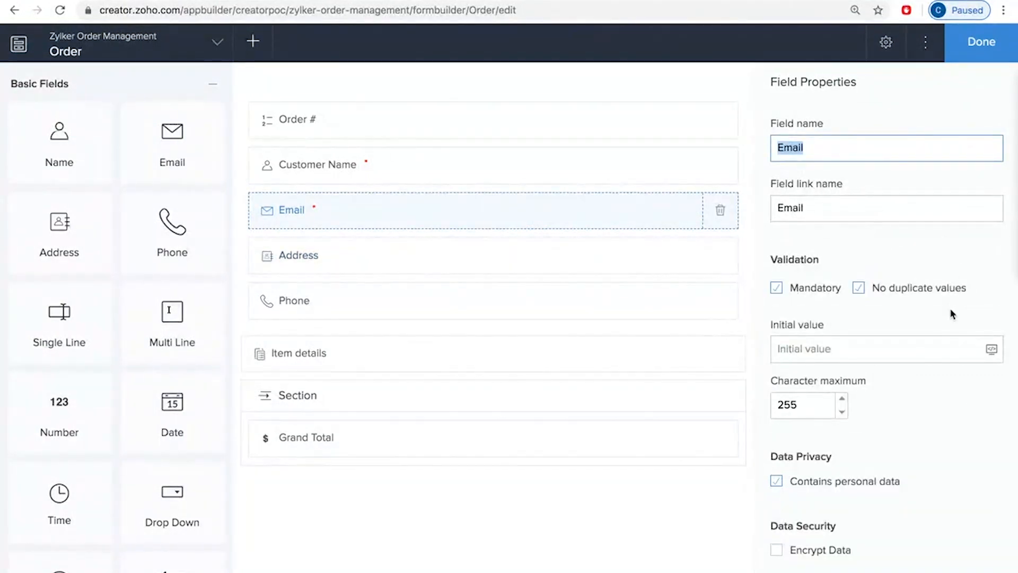
{"action": "scroll", "coordinate": [952, 314], "scroll_direction": "down", "scroll_amount": 5}
{"action": "scroll", "coordinate": [952, 314], "scroll_direction": "down", "scroll_amount": 1}
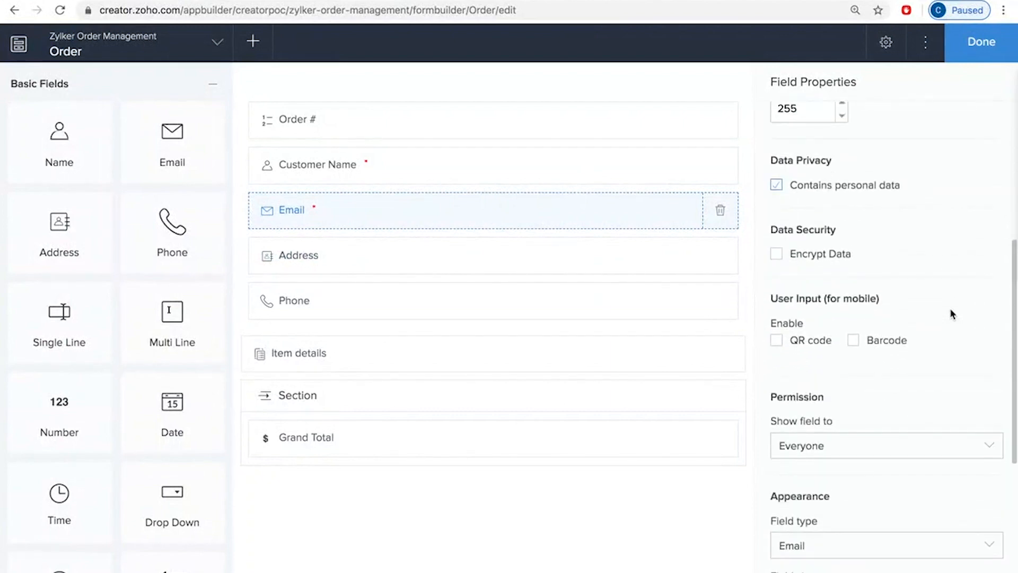
{"action": "left_click", "coordinate": [778, 341]}
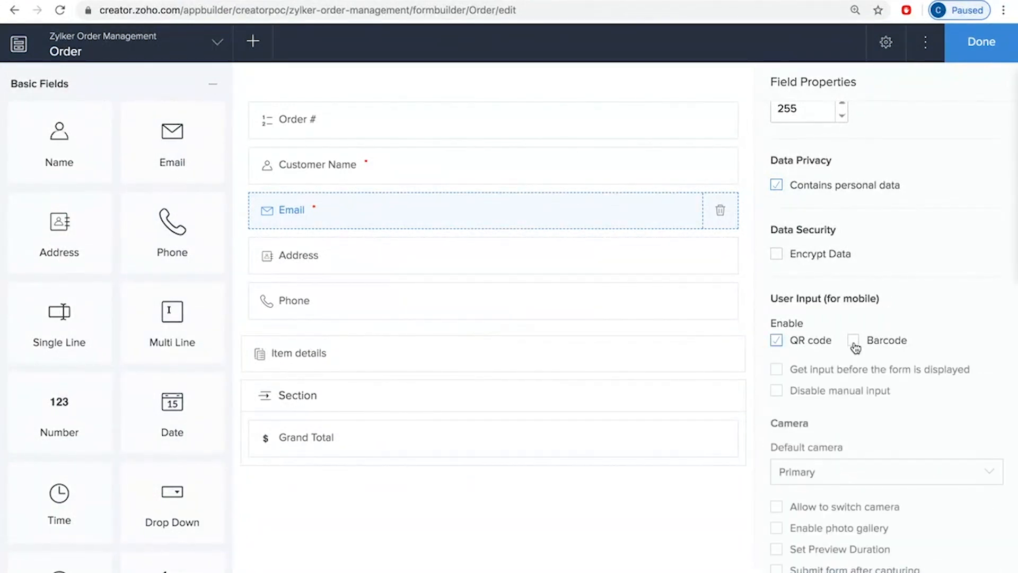
{"action": "scroll", "coordinate": [941, 431], "scroll_direction": "down", "scroll_amount": 5}
{"action": "scroll", "coordinate": [942, 435], "scroll_direction": "down", "scroll_amount": 3}
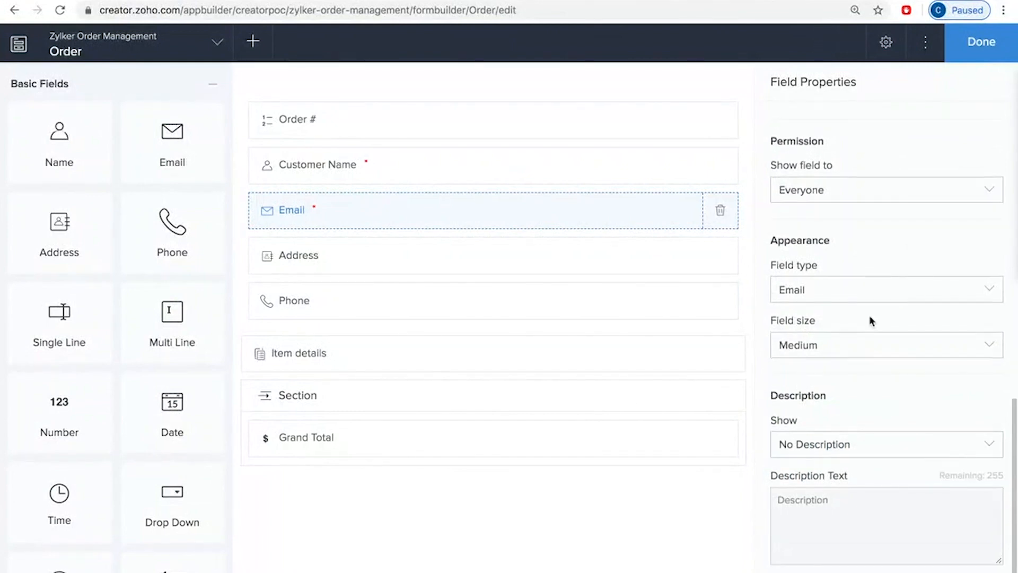
{"action": "scroll", "coordinate": [870, 315], "scroll_direction": "up", "scroll_amount": 9}
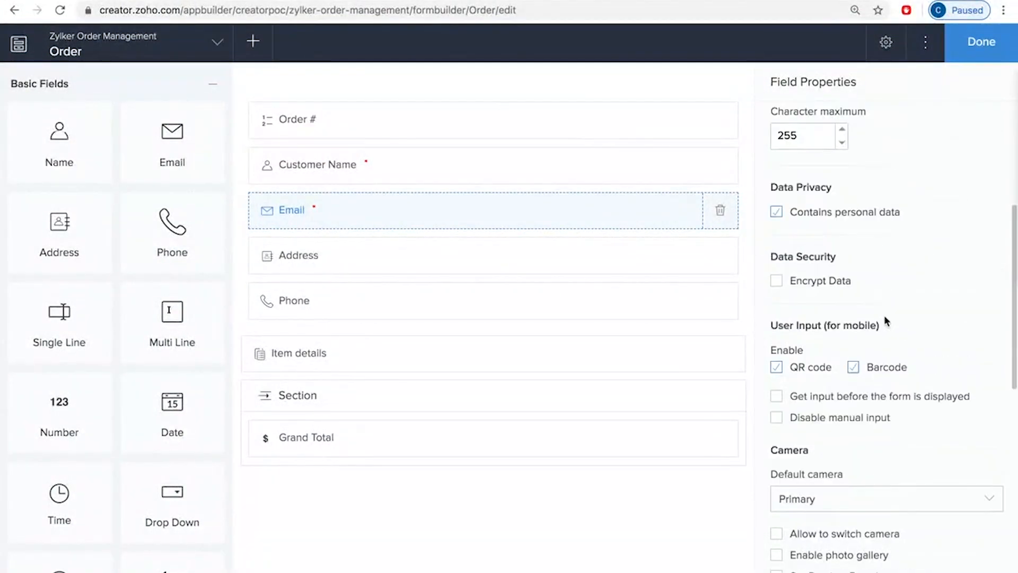
{"action": "scroll", "coordinate": [883, 315], "scroll_direction": "up", "scroll_amount": 1}
{"action": "left_click", "coordinate": [886, 41]}
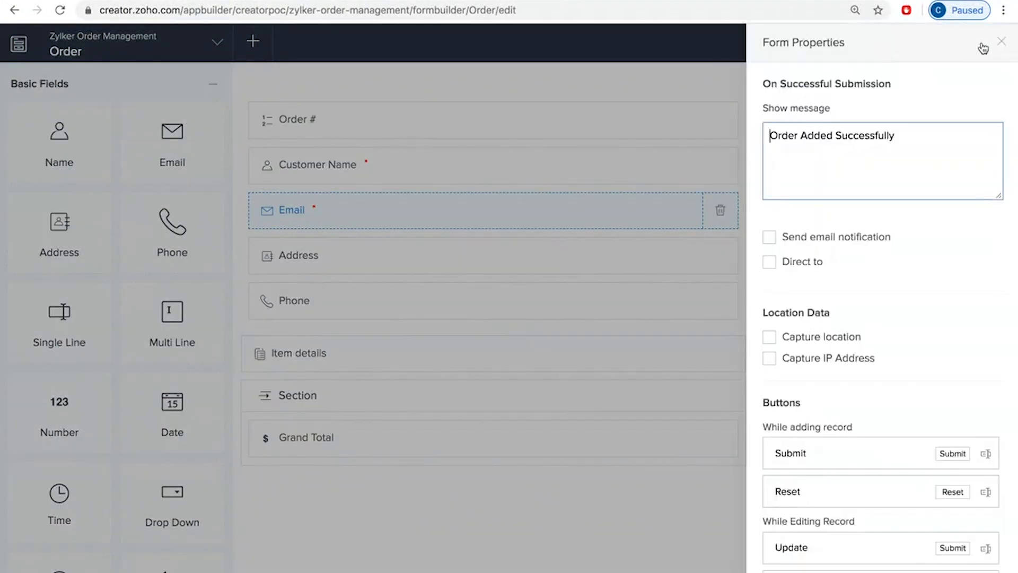
{"action": "left_click", "coordinate": [1002, 44]}
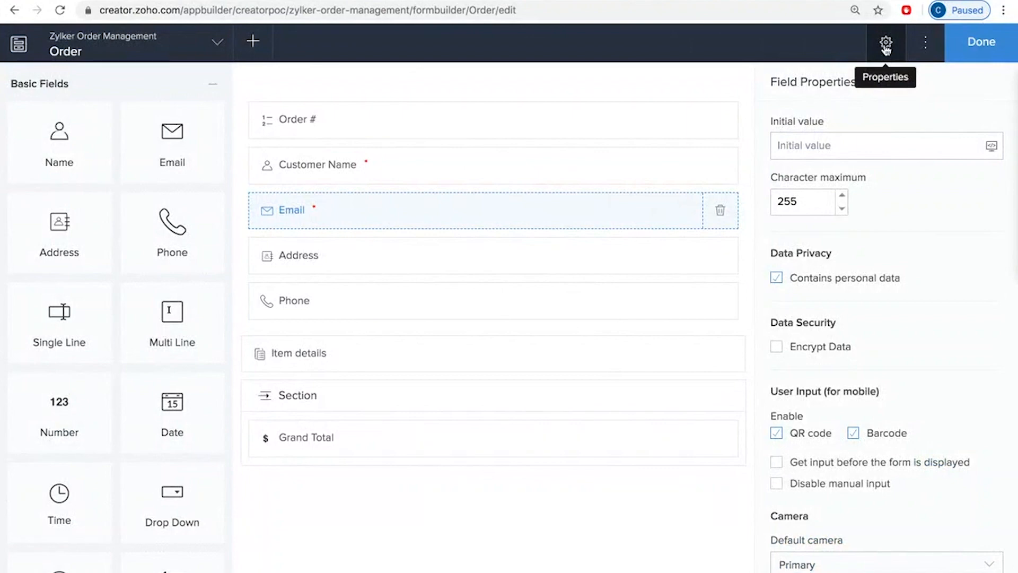
Step: Enable the email notification on successful submission in the Order form's properties and open its customization settings
{"action": "left_click", "coordinate": [886, 46]}
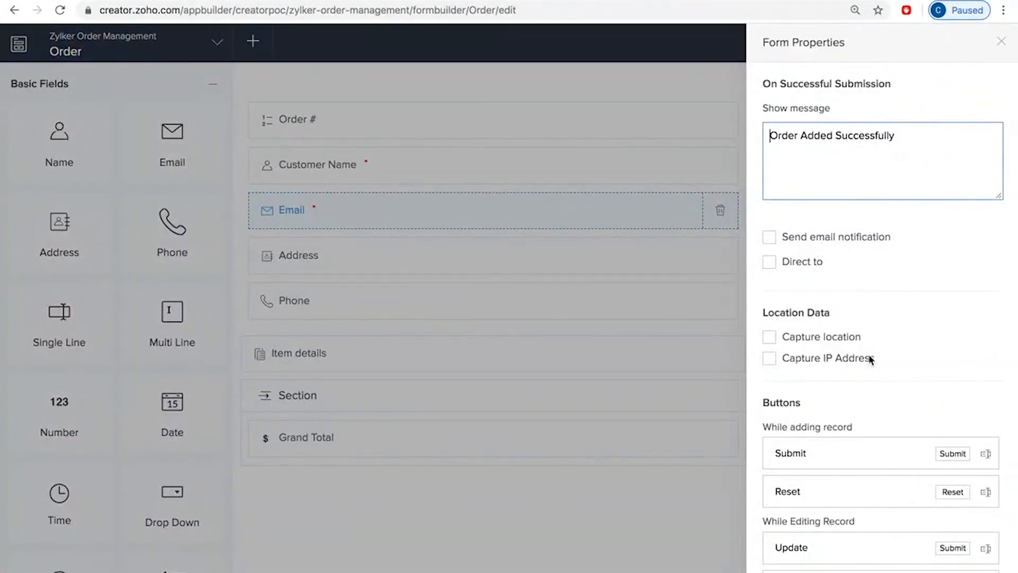
{"action": "scroll", "coordinate": [870, 358], "scroll_direction": "down", "scroll_amount": 1}
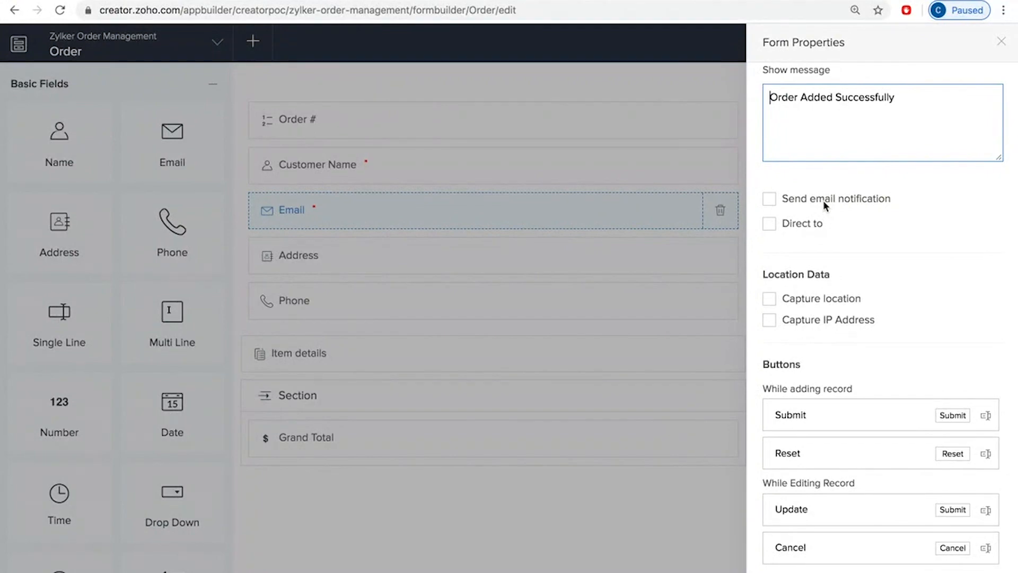
{"action": "left_click", "coordinate": [769, 198]}
{"action": "left_click", "coordinate": [921, 202]}
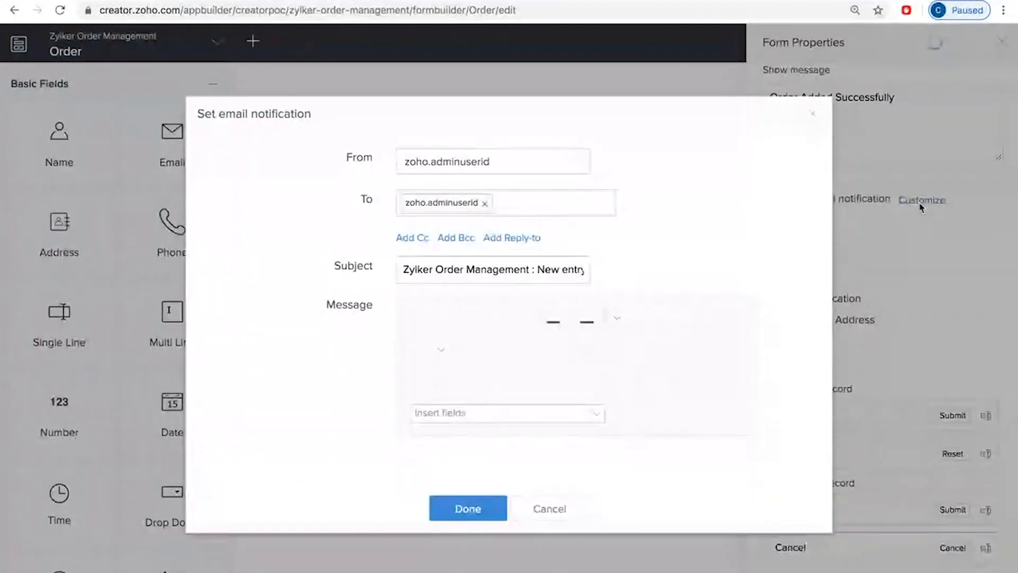
Step: Replace the notification's default recipient with the form's Email field, ${Email}, and save the email notification
{"action": "scroll", "coordinate": [597, 391], "scroll_direction": "down", "scroll_amount": 2}
{"action": "scroll", "coordinate": [514, 361], "scroll_direction": "up", "scroll_amount": 3}
{"action": "left_click", "coordinate": [485, 193]}
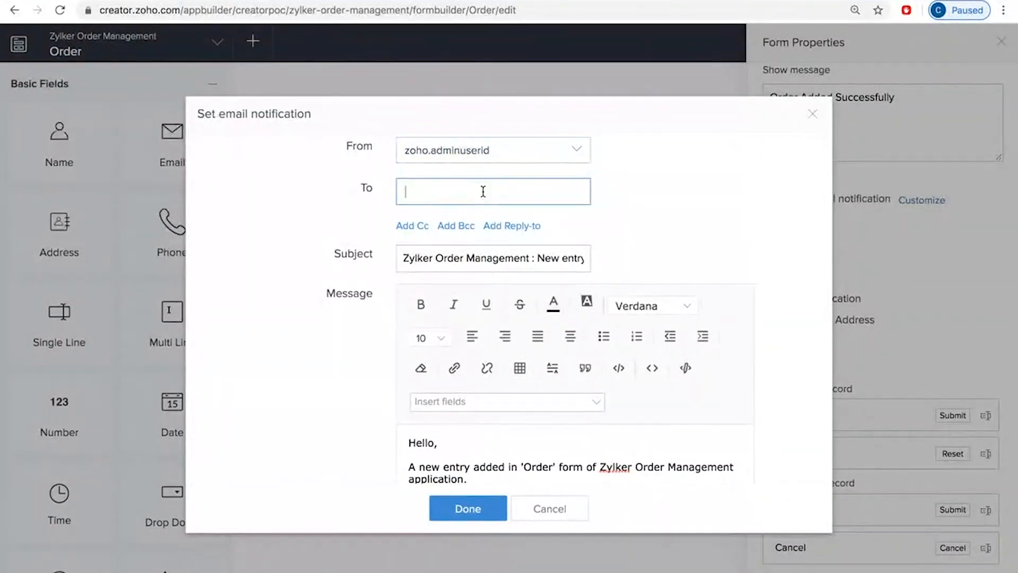
{"action": "left_click", "coordinate": [453, 333]}
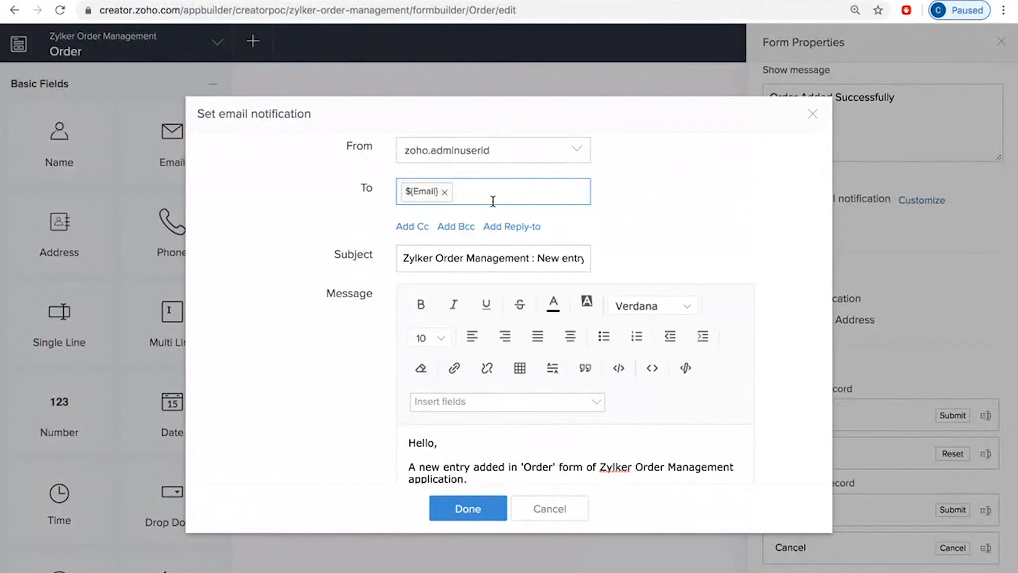
{"action": "scroll", "coordinate": [454, 402], "scroll_direction": "down", "scroll_amount": 2}
{"action": "left_click", "coordinate": [461, 510]}
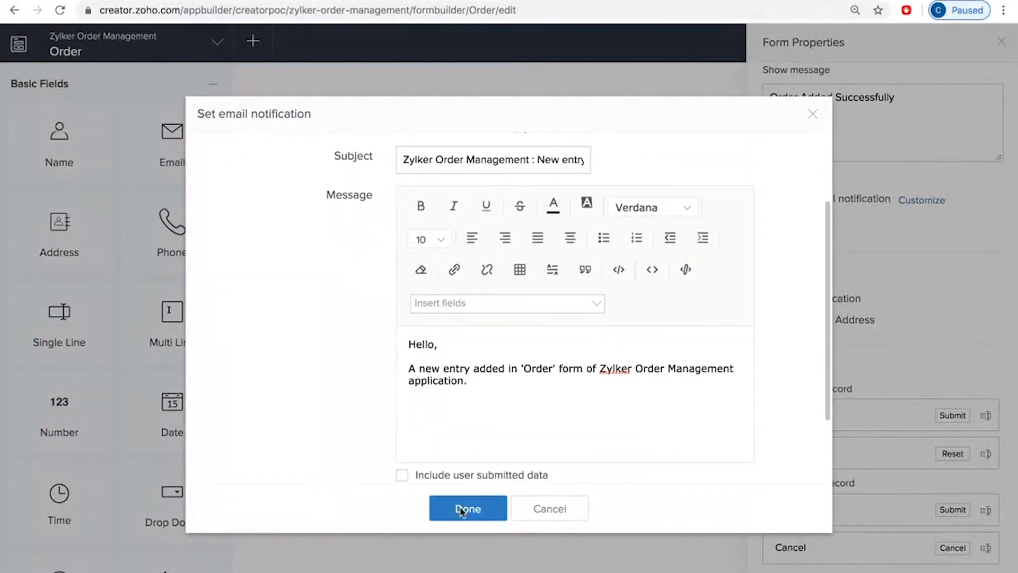
Step: Review the Order form's button, entry restriction, access, availability, email data and appearance properties, then close the form properties
{"action": "scroll", "coordinate": [904, 400], "scroll_direction": "down", "scroll_amount": 4}
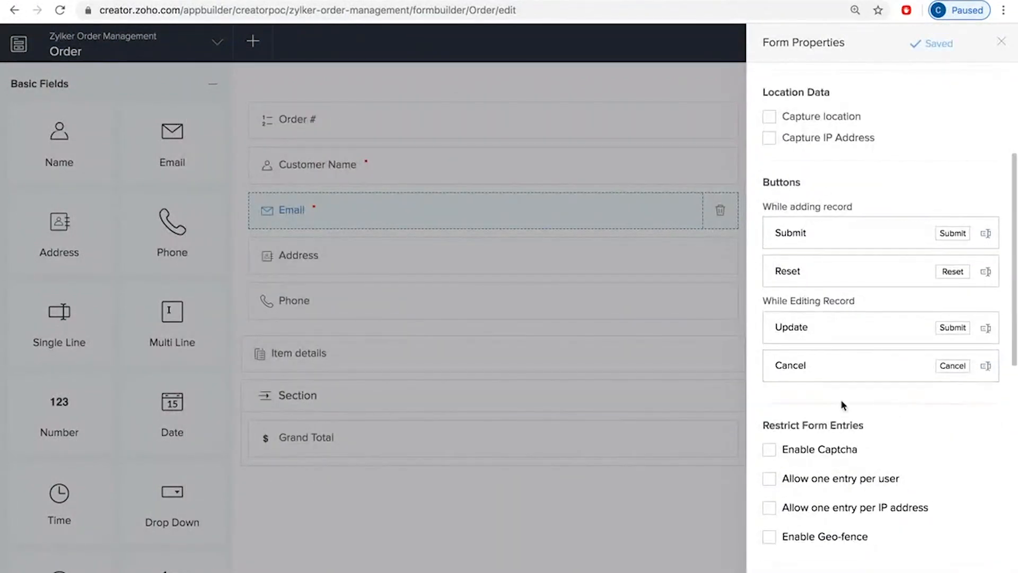
{"action": "scroll", "coordinate": [841, 402], "scroll_direction": "down", "scroll_amount": 2}
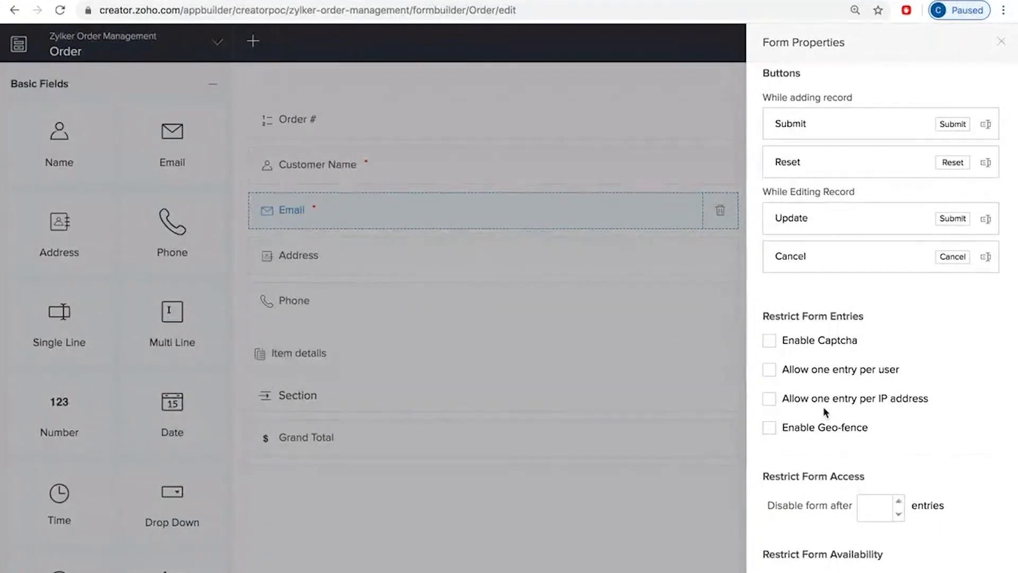
{"action": "scroll", "coordinate": [824, 407], "scroll_direction": "down", "scroll_amount": 1}
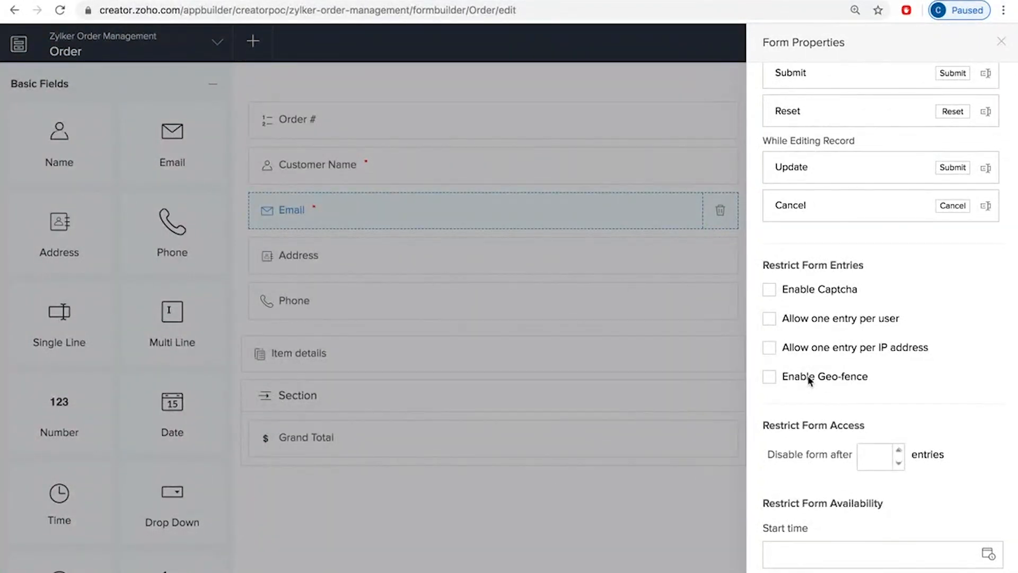
{"action": "scroll", "coordinate": [810, 380], "scroll_direction": "down", "scroll_amount": 3}
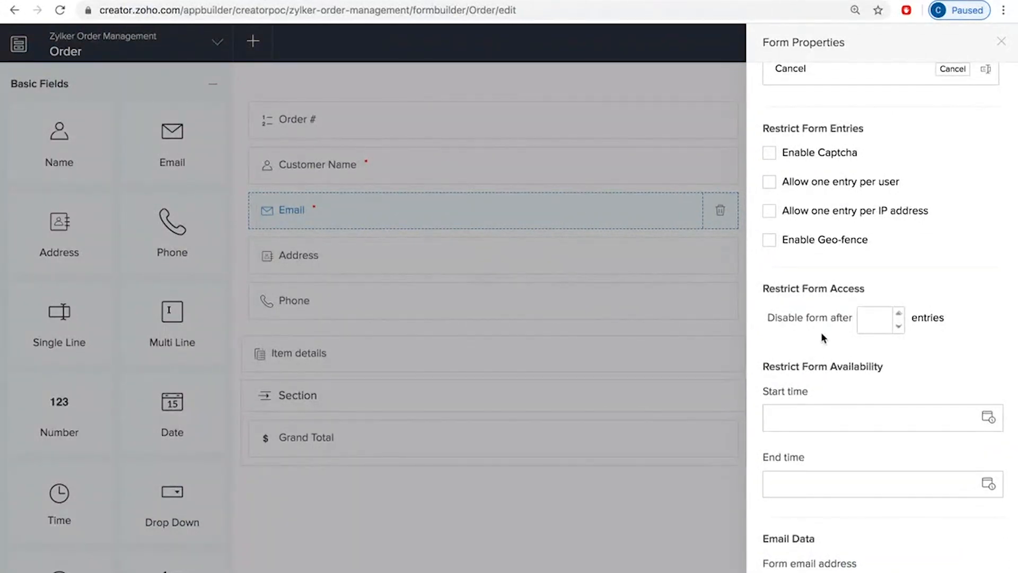
{"action": "left_click", "coordinate": [864, 320]}
{"action": "scroll", "coordinate": [797, 382], "scroll_direction": "down", "scroll_amount": 1}
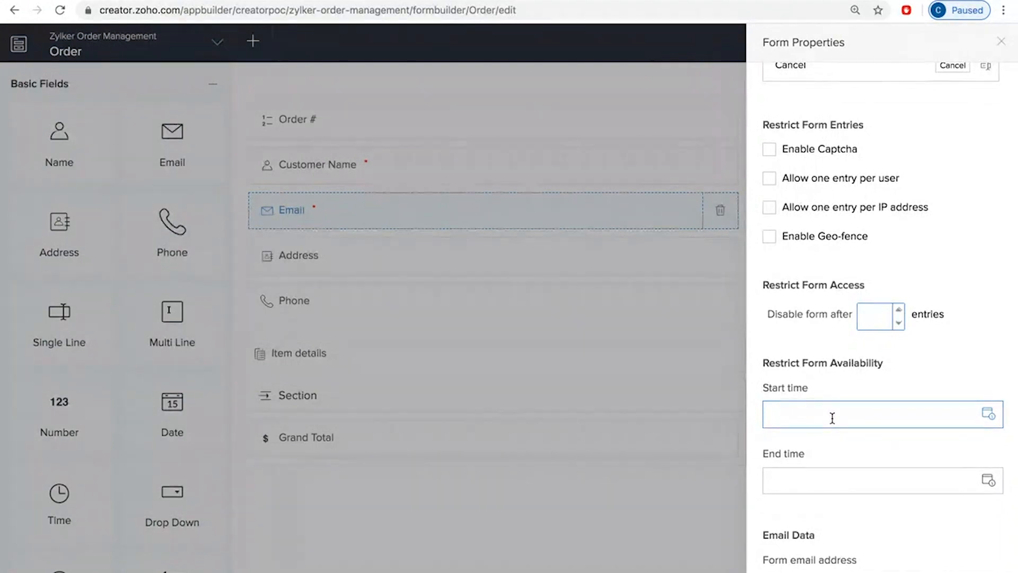
{"action": "scroll", "coordinate": [896, 476], "scroll_direction": "down", "scroll_amount": 2}
{"action": "scroll", "coordinate": [896, 475], "scroll_direction": "down", "scroll_amount": 4}
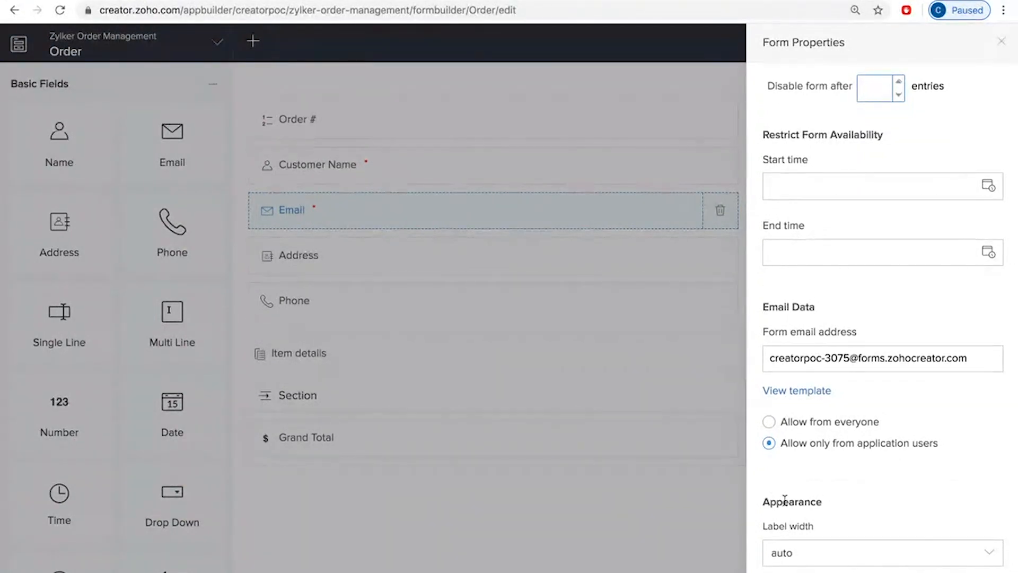
{"action": "left_click", "coordinate": [1001, 42]}
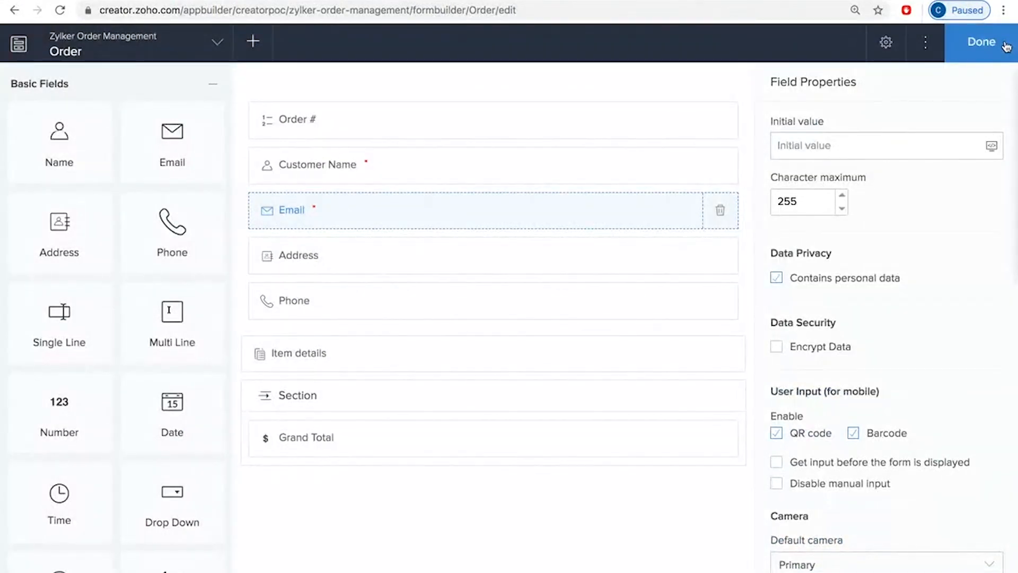
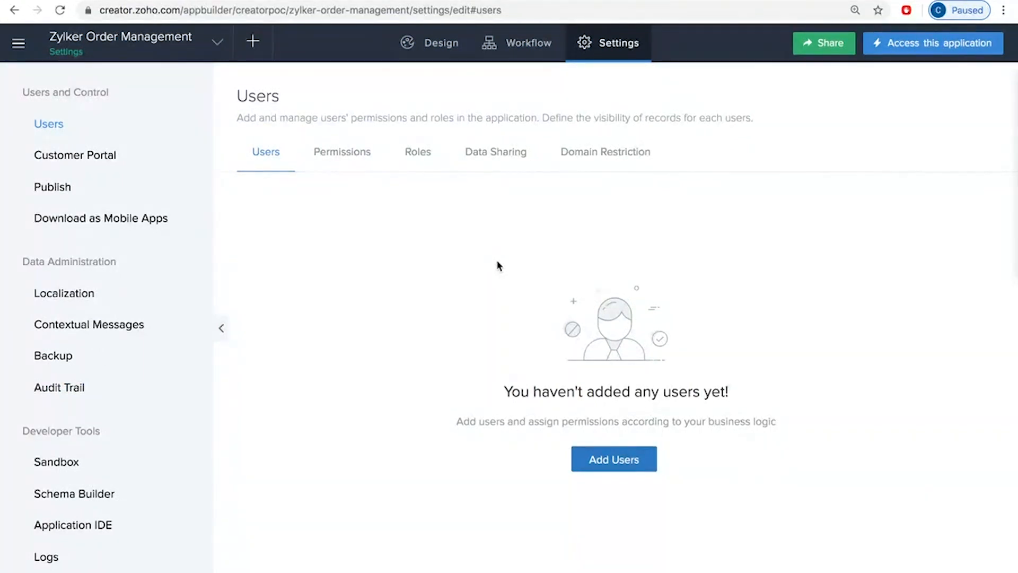
Step: Start a new user permission set named Store Manager and check the additional permission options for the Items module
{"action": "left_click", "coordinate": [357, 155]}
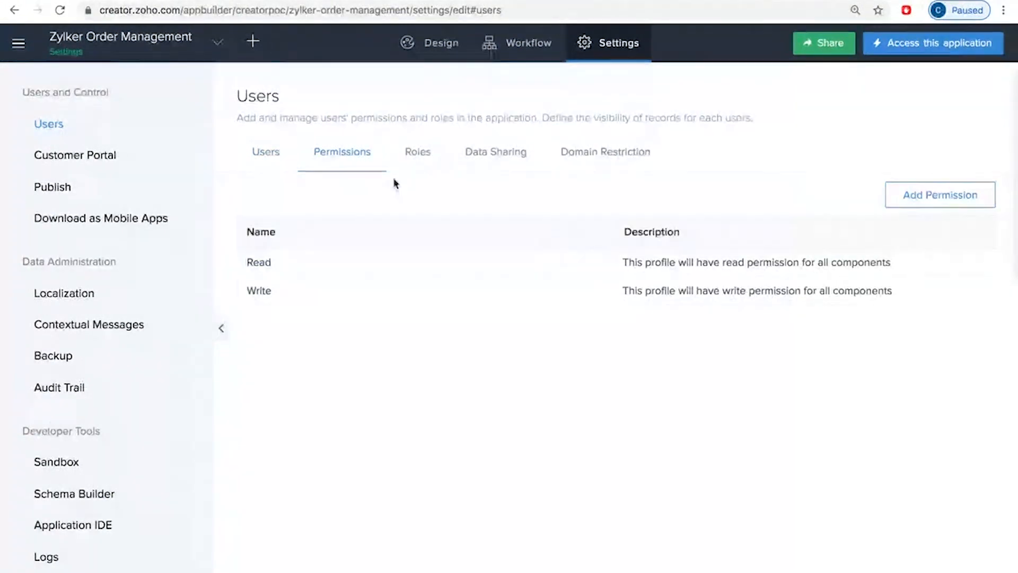
{"action": "left_click", "coordinate": [927, 201]}
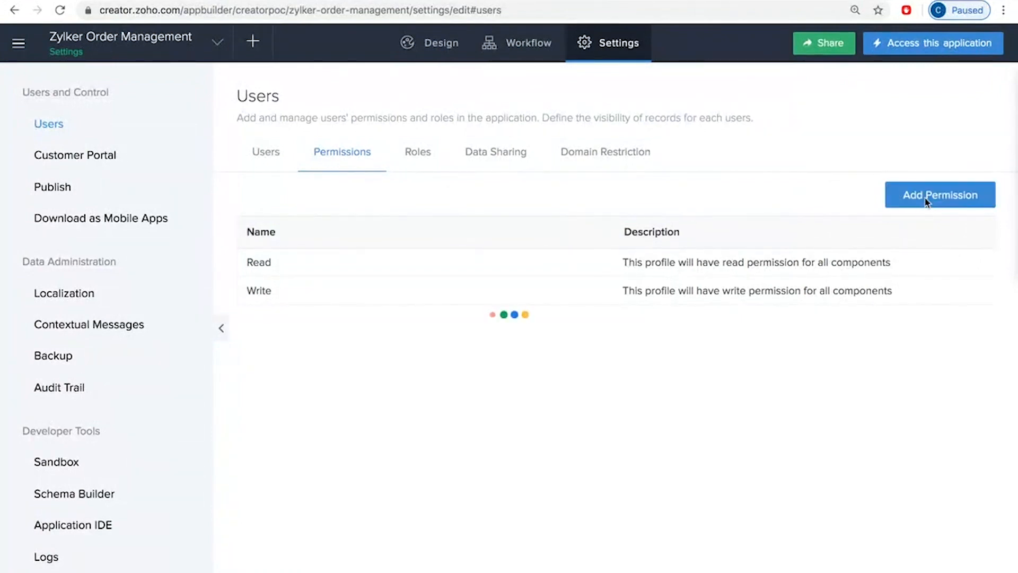
{"action": "type", "text": "S"}
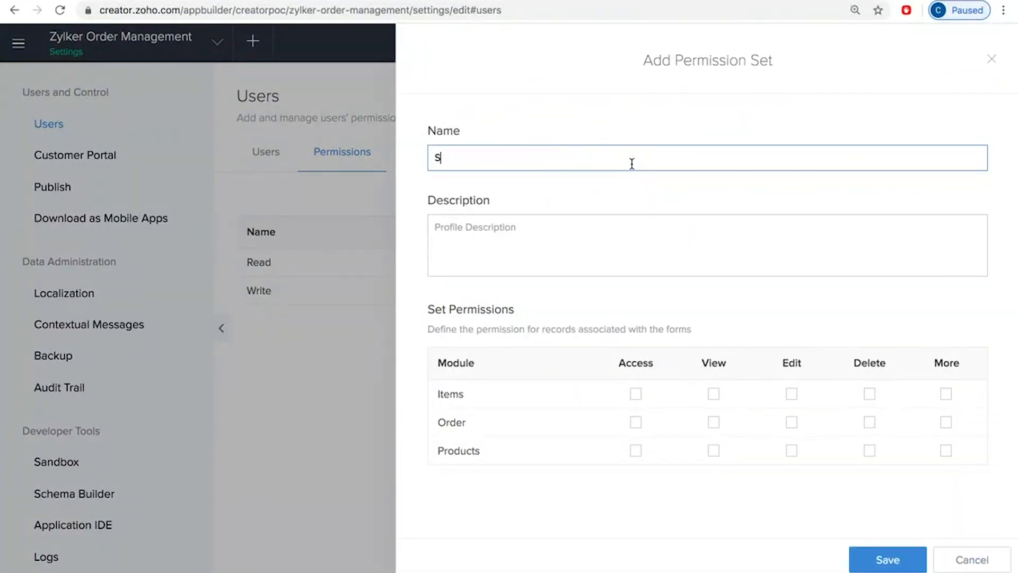
{"action": "type", "text": "tore Manager"}
{"action": "left_click", "coordinate": [946, 394]}
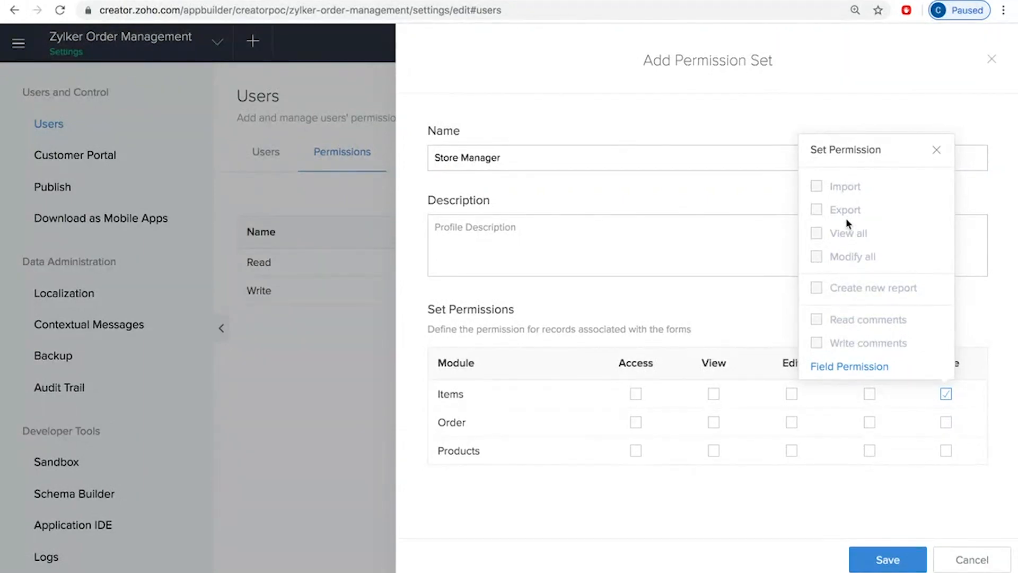
{"action": "left_click", "coordinate": [937, 150]}
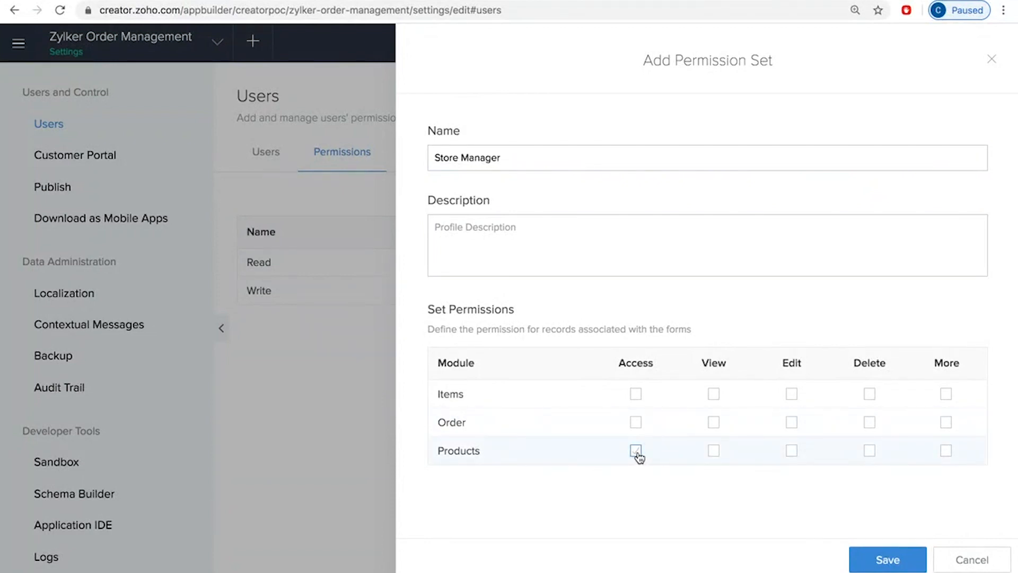
Step: Grant the Products module Access, view, edit and delete on All Products, plus the View all and Modify all permissions
{"action": "left_click", "coordinate": [714, 450]}
{"action": "left_click", "coordinate": [720, 517]}
{"action": "left_click", "coordinate": [792, 451]}
{"action": "left_click", "coordinate": [799, 517]}
{"action": "left_click", "coordinate": [869, 451]}
{"action": "left_click", "coordinate": [737, 517]}
{"action": "left_click", "coordinate": [946, 450]}
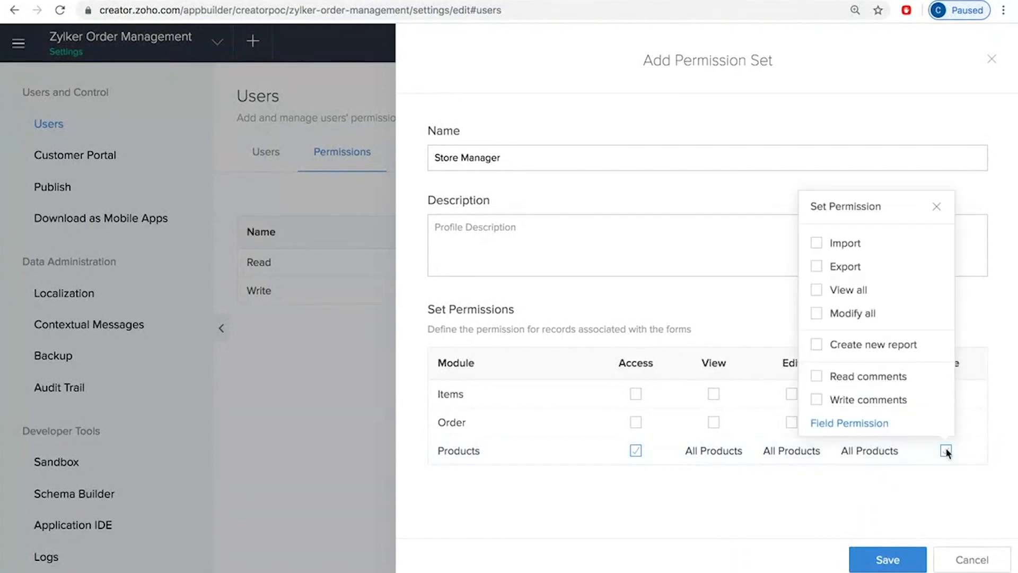
{"action": "left_click", "coordinate": [816, 289]}
{"action": "left_click", "coordinate": [817, 314]}
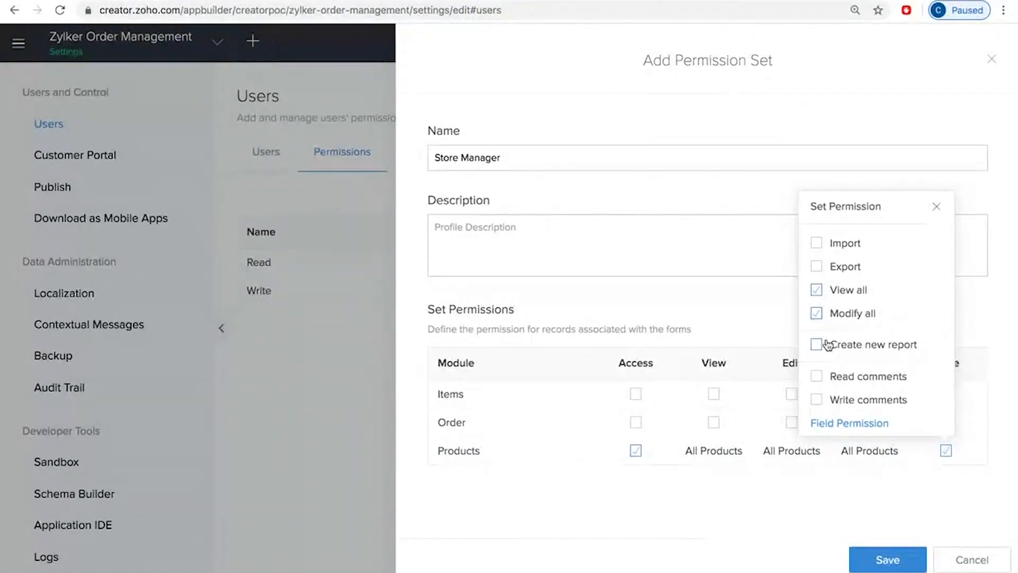
{"action": "left_click", "coordinate": [757, 520]}
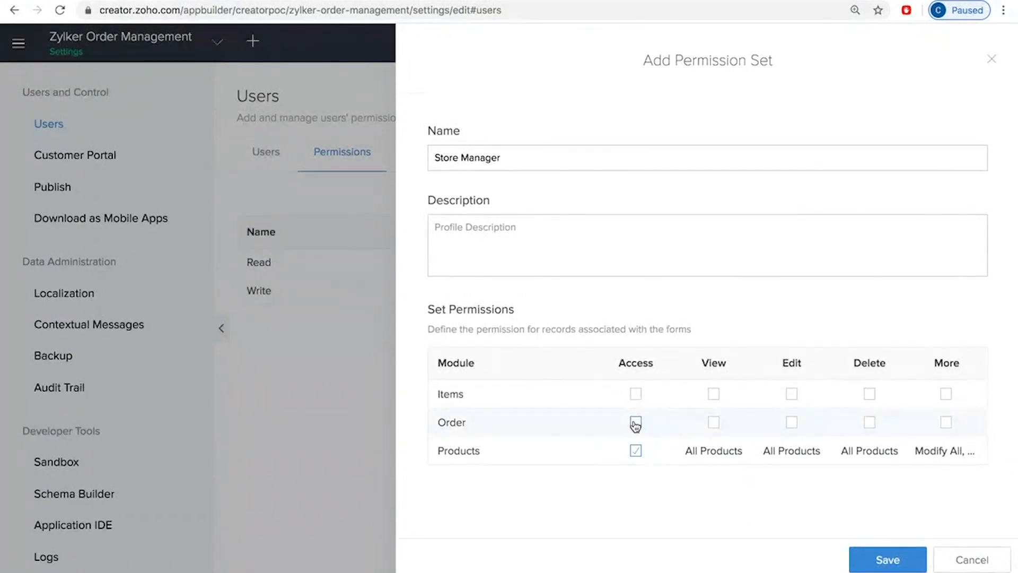
Step: Grant the Order module view permission on All Orders plus View all, and save the permission set
{"action": "left_click", "coordinate": [713, 422]}
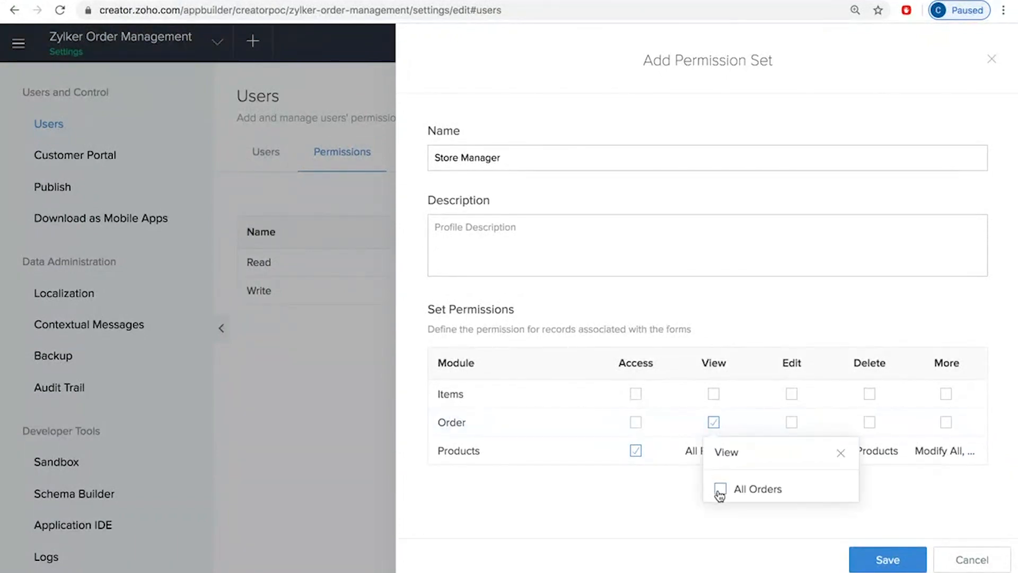
{"action": "left_click", "coordinate": [665, 489]}
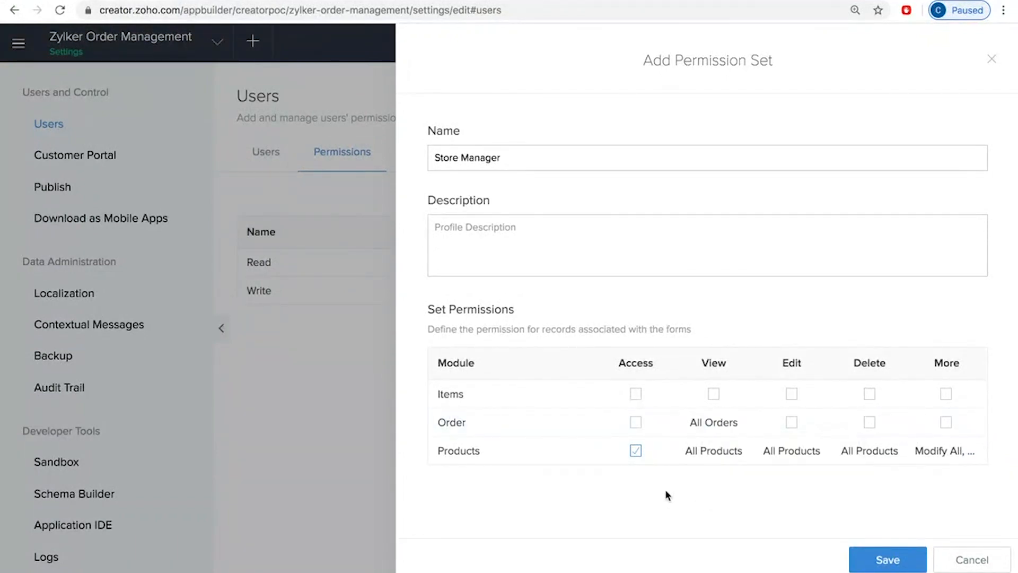
{"action": "left_click", "coordinate": [946, 422]}
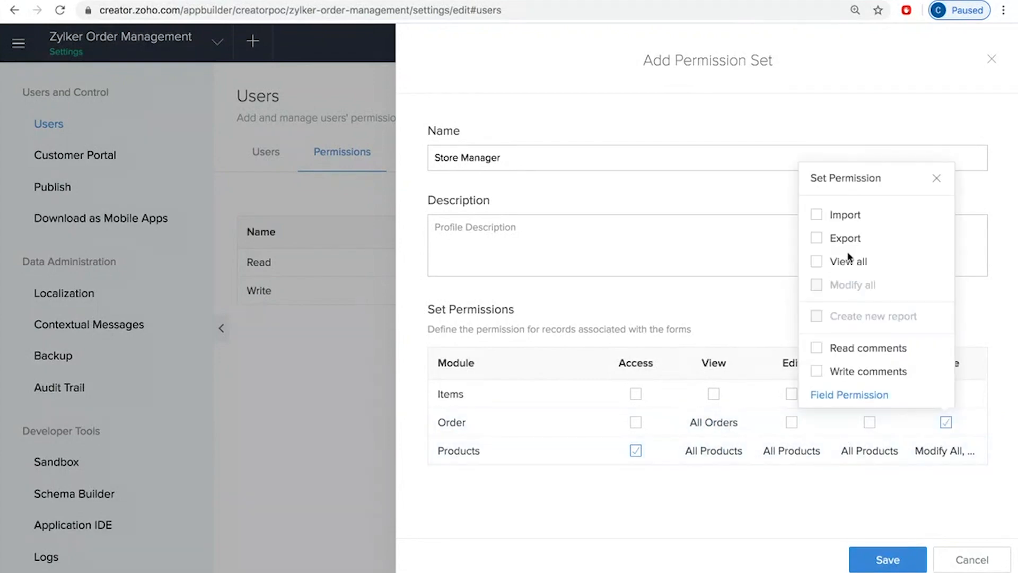
{"action": "left_click", "coordinate": [817, 261]}
{"action": "left_click", "coordinate": [758, 519]}
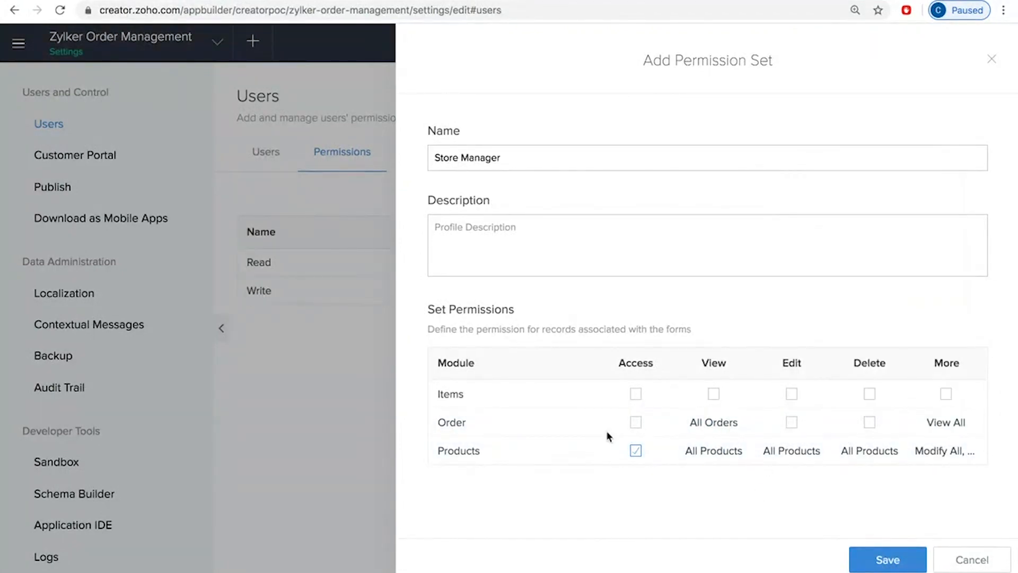
{"action": "left_click", "coordinate": [889, 561]}
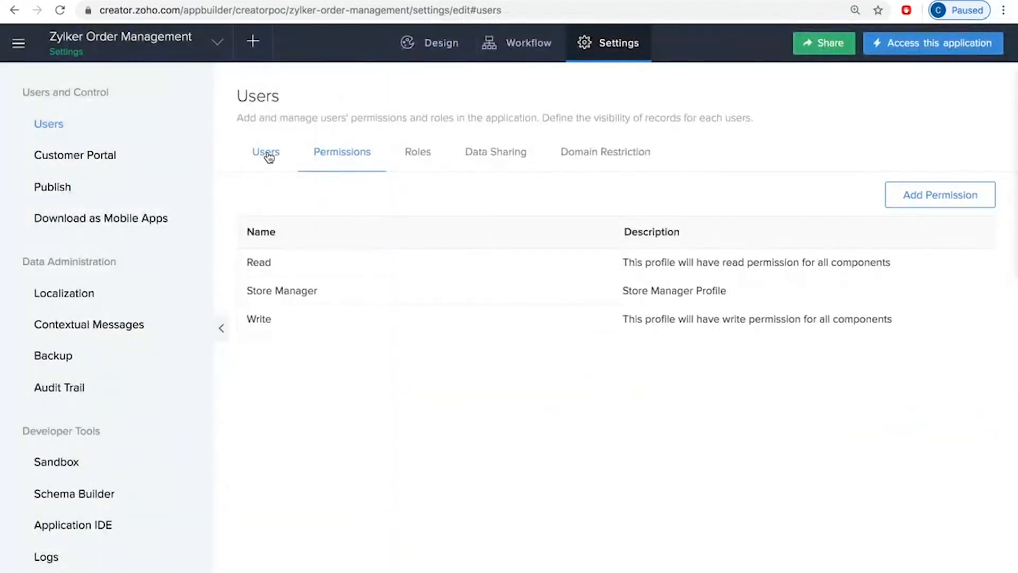
Step: Review the permission sets available when adding users, then close the user form without sharing
{"action": "left_click", "coordinate": [268, 154]}
{"action": "left_click", "coordinate": [632, 460]}
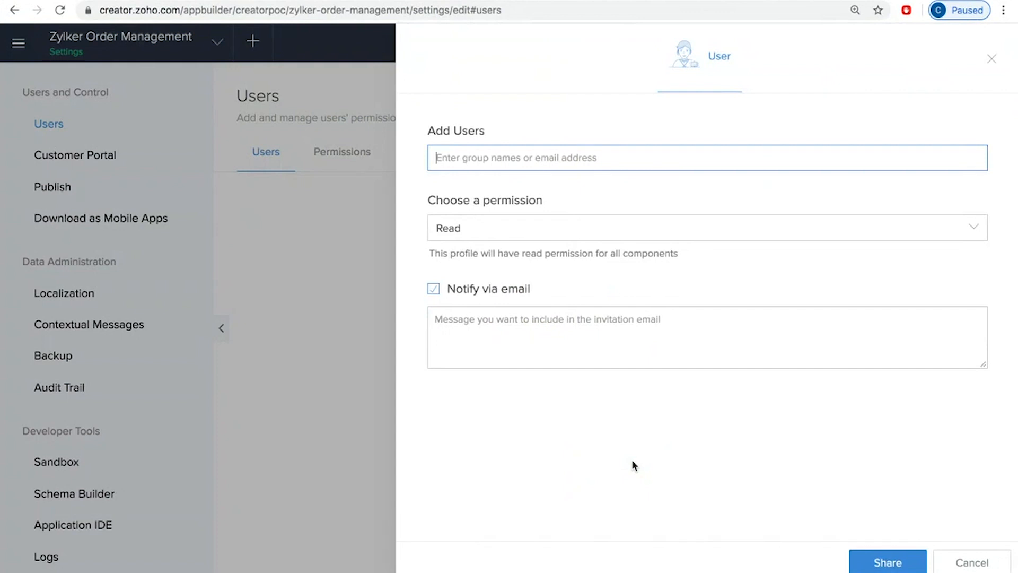
{"action": "left_click", "coordinate": [583, 228]}
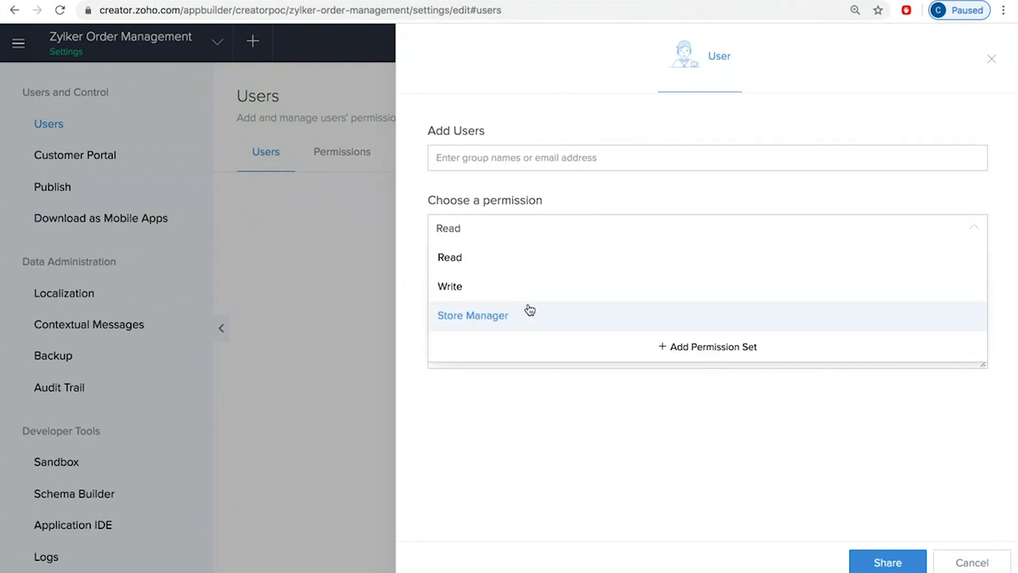
{"action": "left_click", "coordinate": [995, 61]}
{"action": "left_click", "coordinate": [994, 62]}
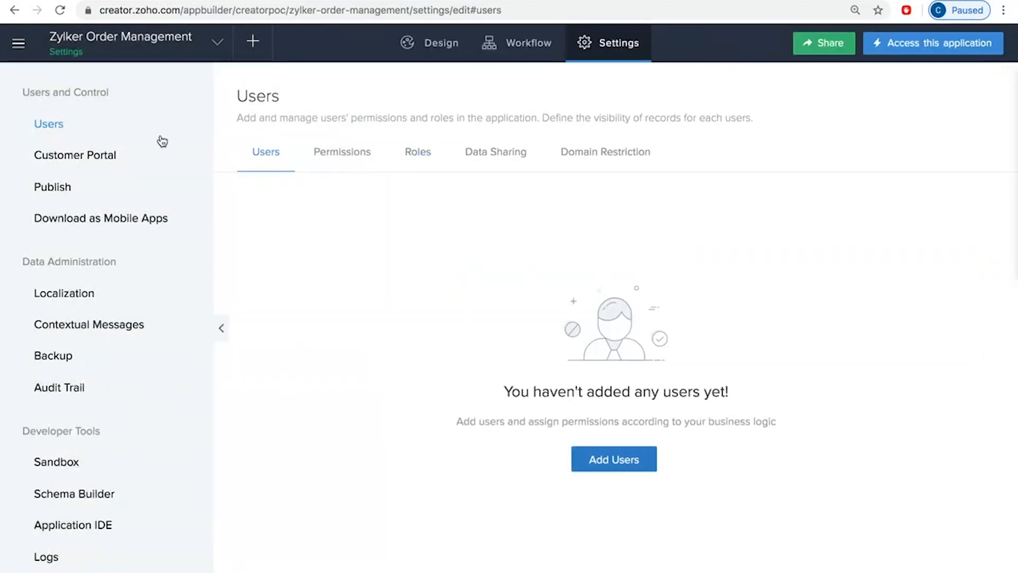
Step: Configure the customer portal with the default URL, the Public portal type and the Customer permission
{"action": "left_click", "coordinate": [72, 157]}
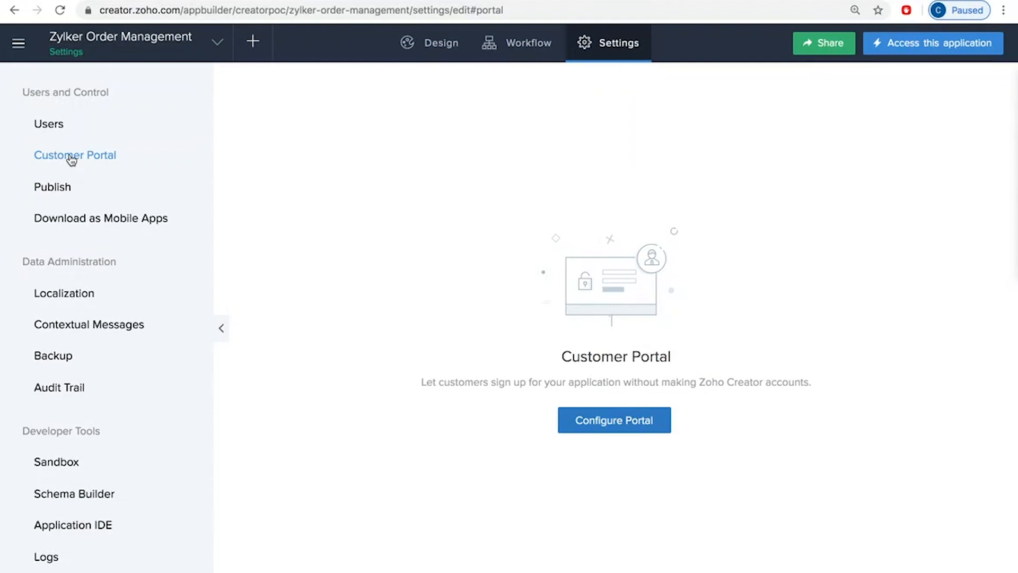
{"action": "left_click", "coordinate": [644, 424]}
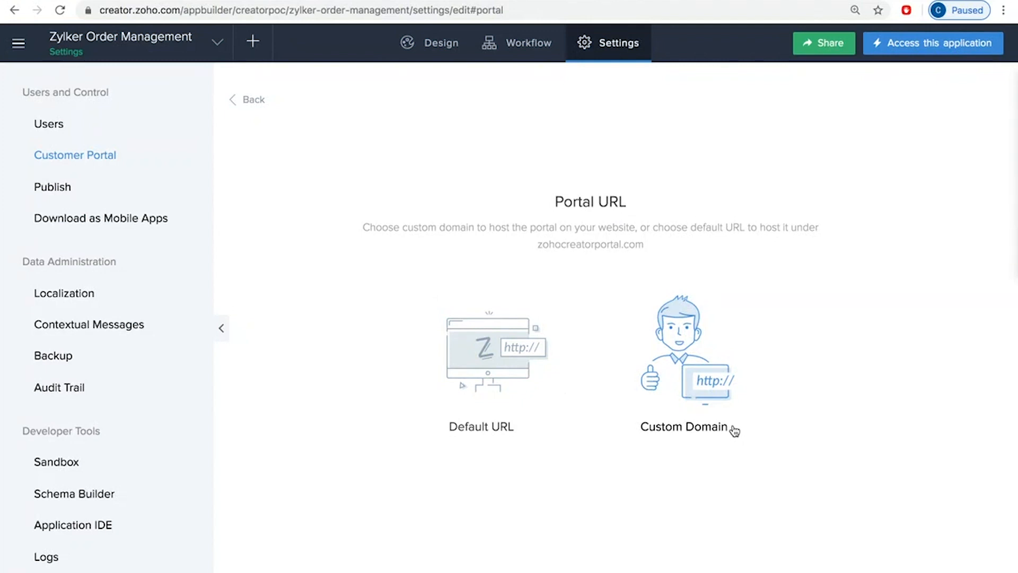
{"action": "left_click", "coordinate": [514, 350]}
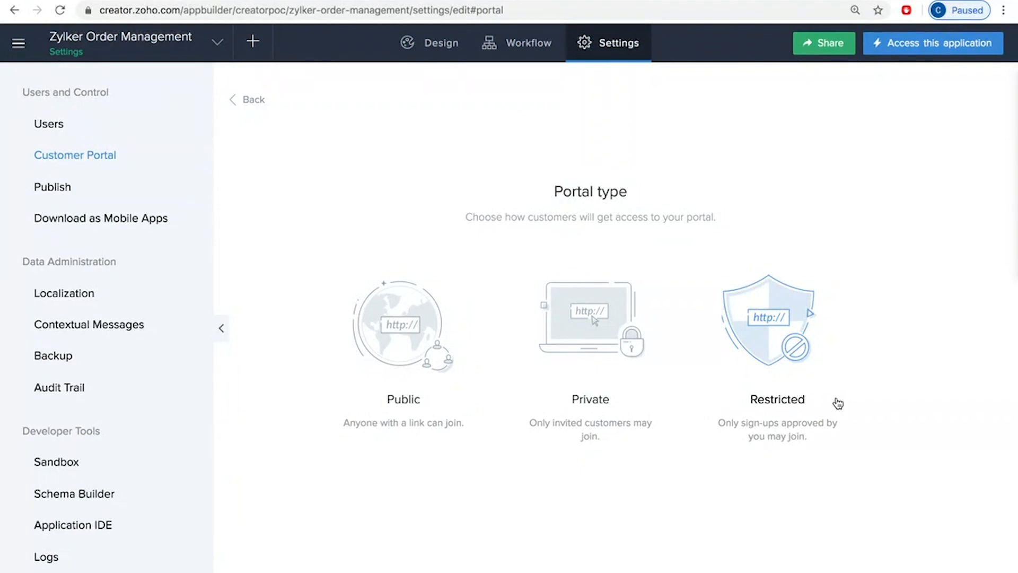
{"action": "left_click", "coordinate": [399, 332]}
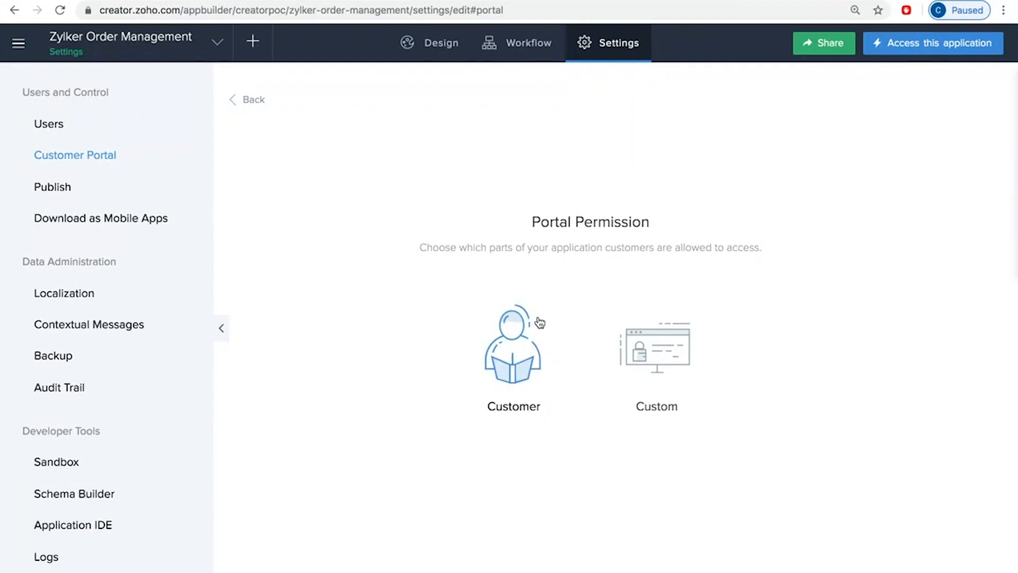
{"action": "left_click", "coordinate": [512, 362]}
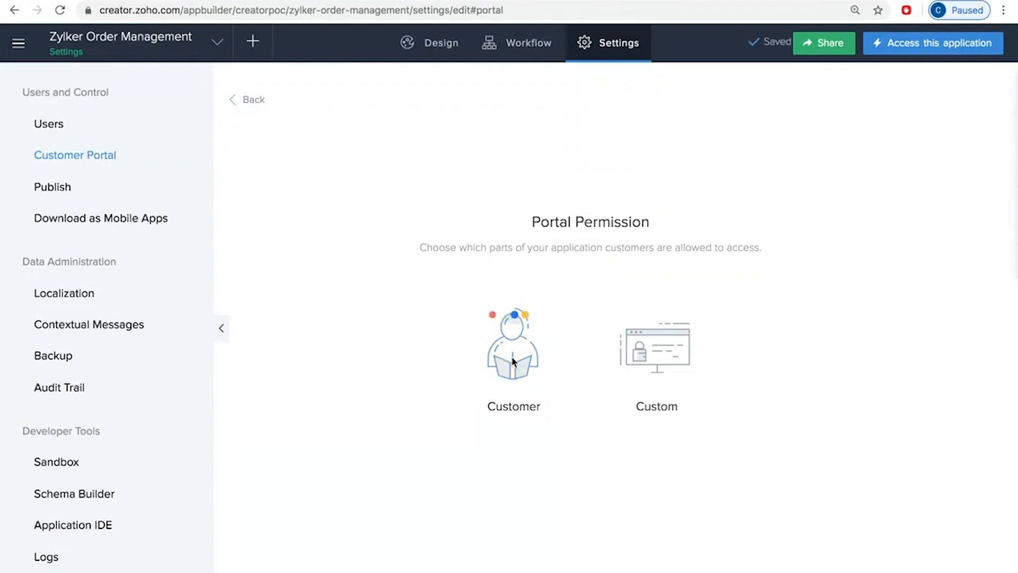
Step: Remove the View all permission from the Order and Items modules in the portal's Customer permission set and update it
{"action": "left_click", "coordinate": [369, 190]}
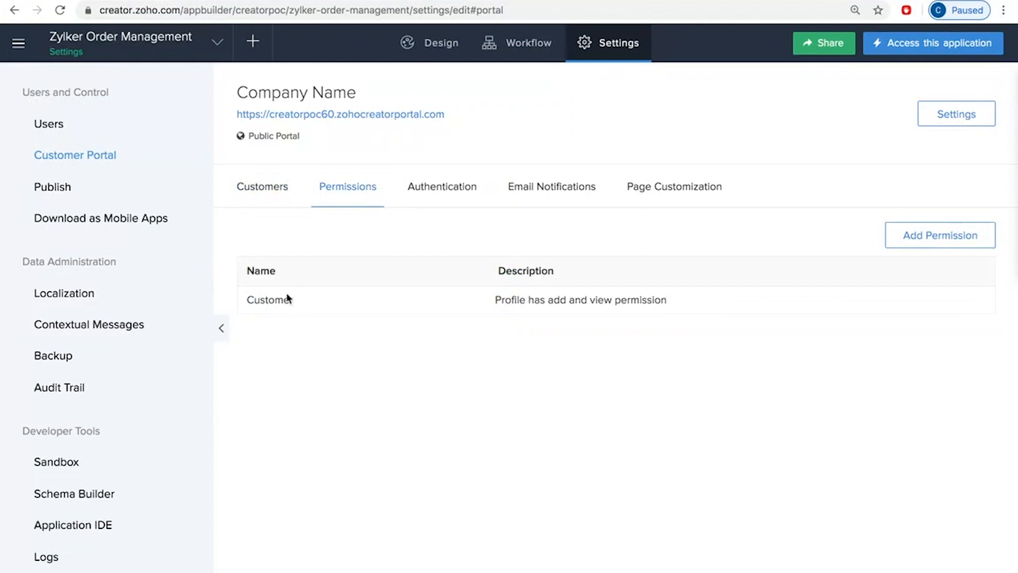
{"action": "left_click", "coordinate": [267, 302]}
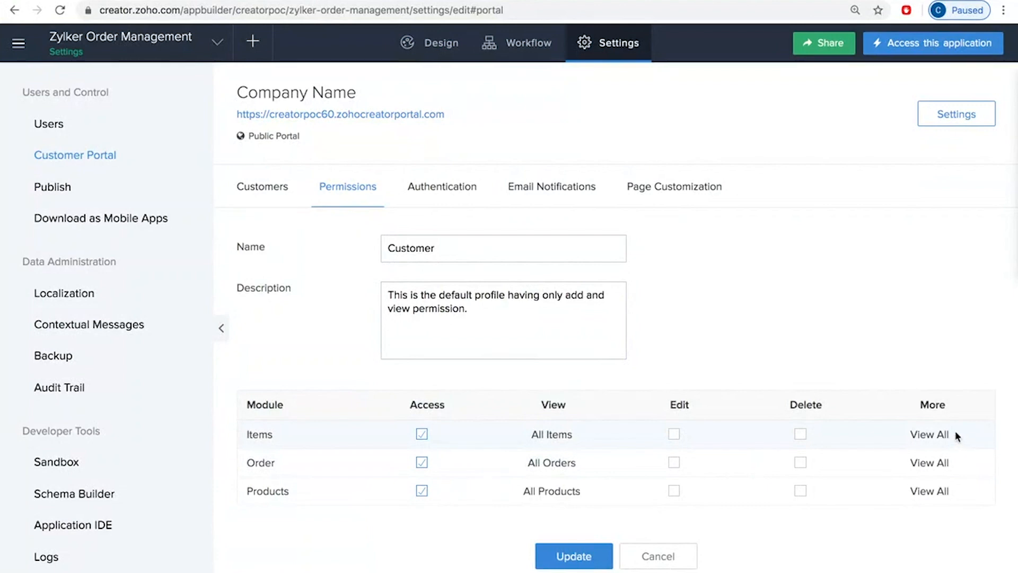
{"action": "left_click", "coordinate": [927, 462]}
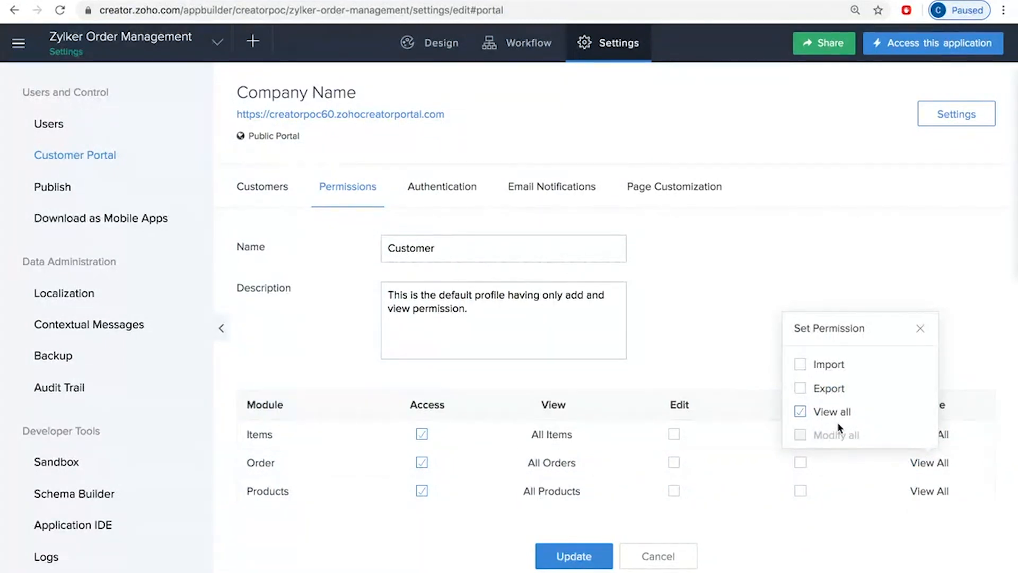
{"action": "left_click", "coordinate": [801, 411]}
{"action": "left_click", "coordinate": [752, 346]}
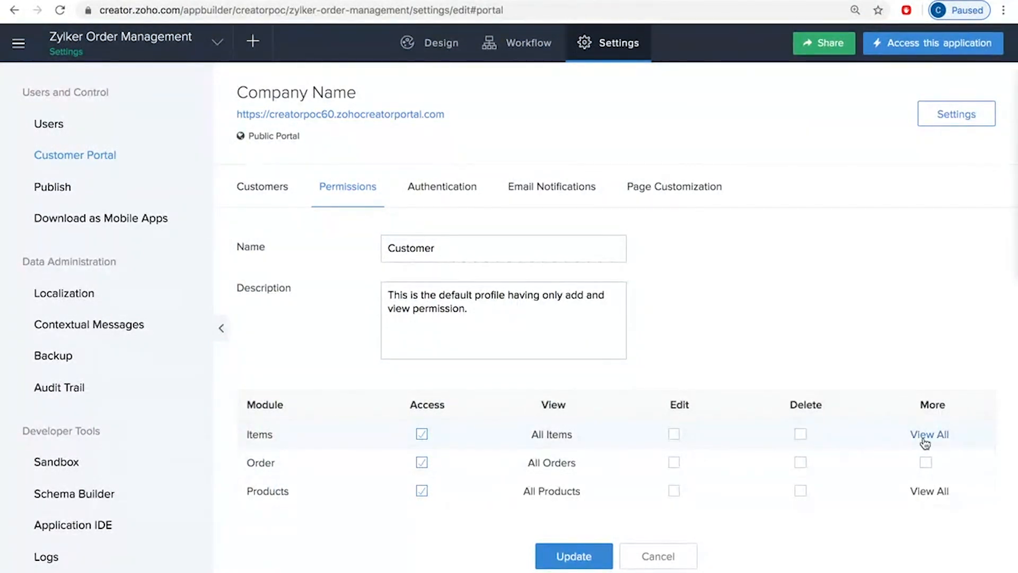
{"action": "left_click", "coordinate": [924, 436]}
{"action": "left_click", "coordinate": [801, 551]}
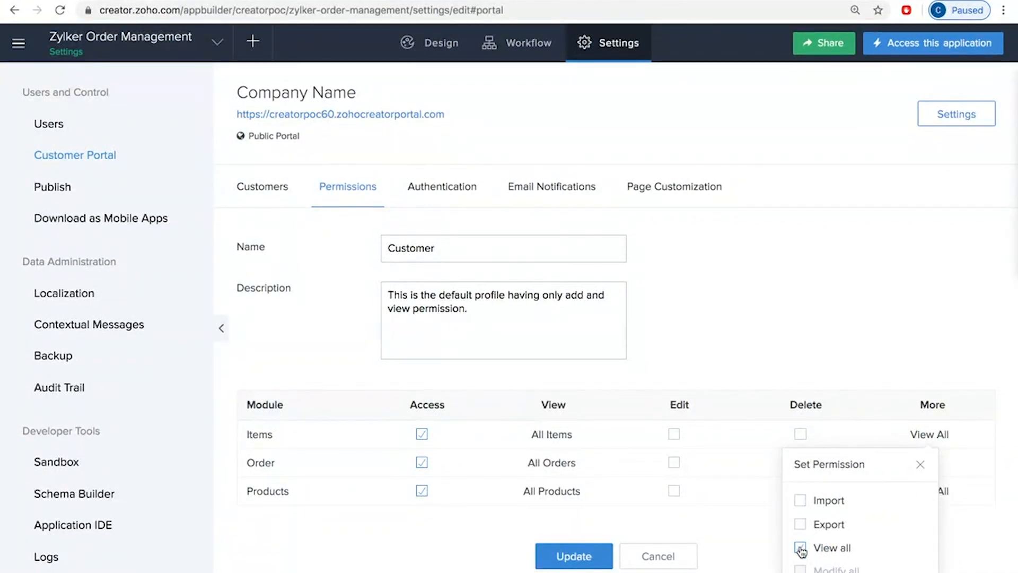
{"action": "left_click", "coordinate": [741, 553]}
{"action": "left_click", "coordinate": [587, 554]}
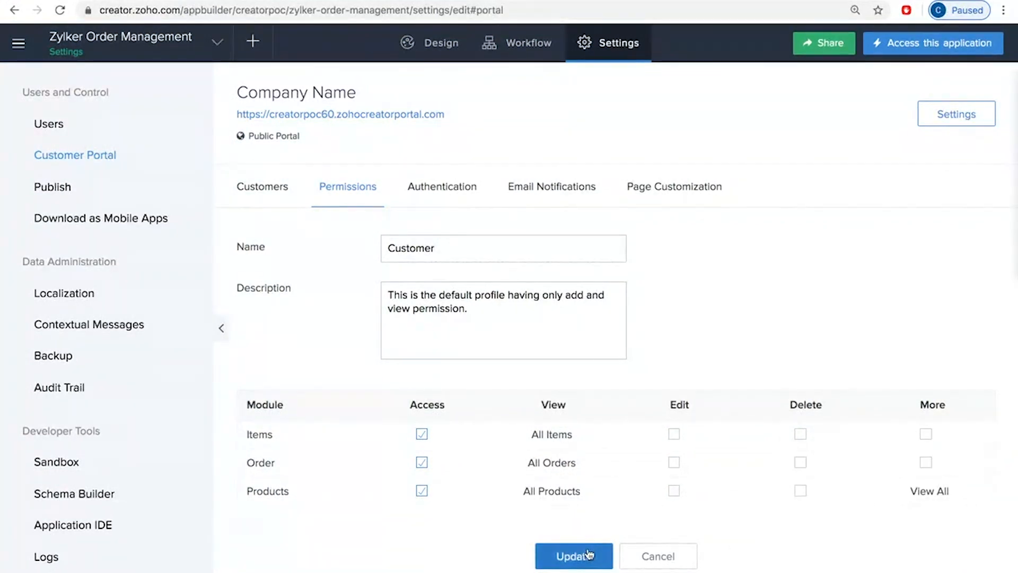
Step: Review the customer portal's authentication, email notification and page customization settings
{"action": "left_click", "coordinate": [446, 186]}
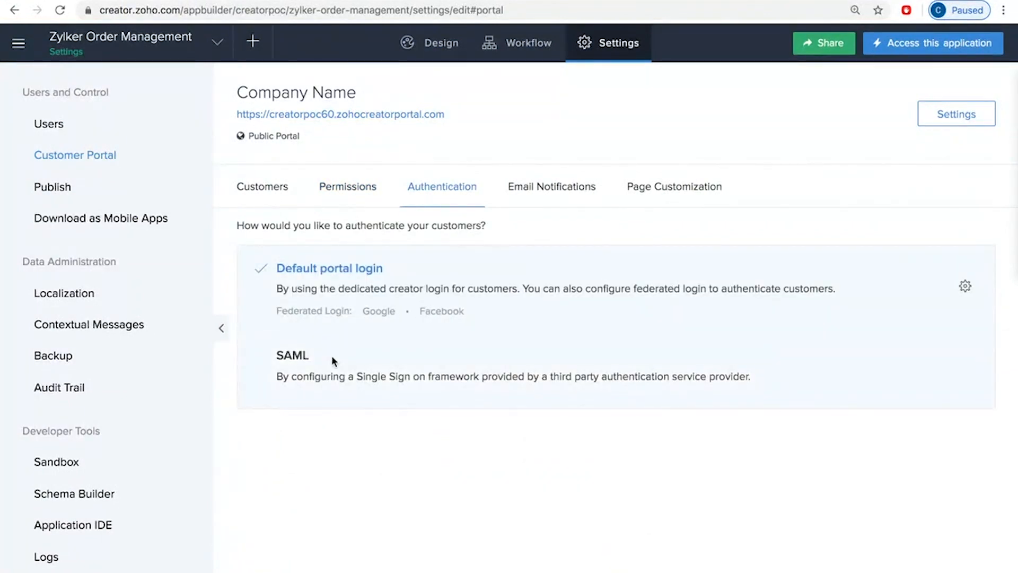
{"action": "left_click", "coordinate": [579, 181]}
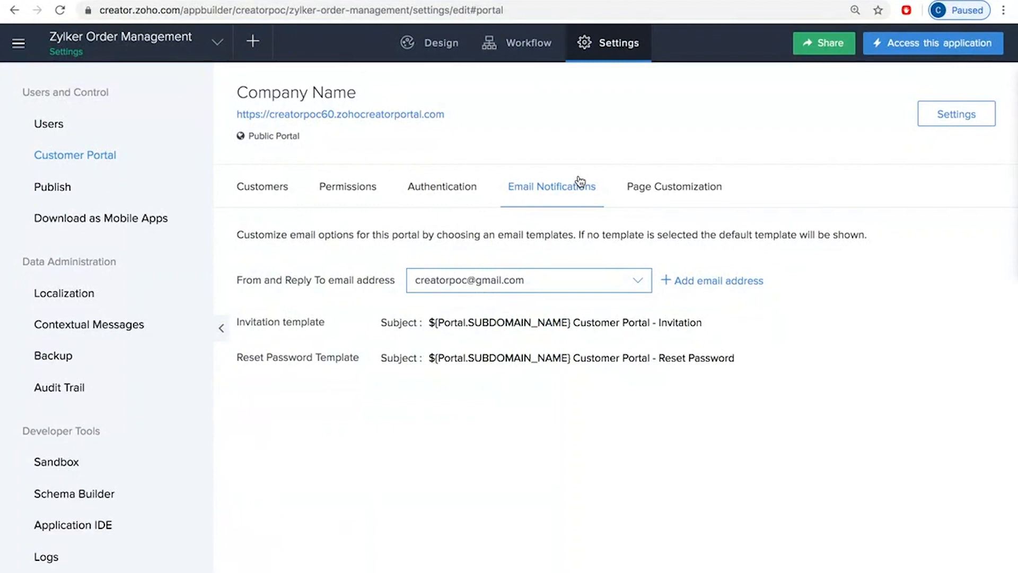
{"action": "left_click", "coordinate": [662, 194]}
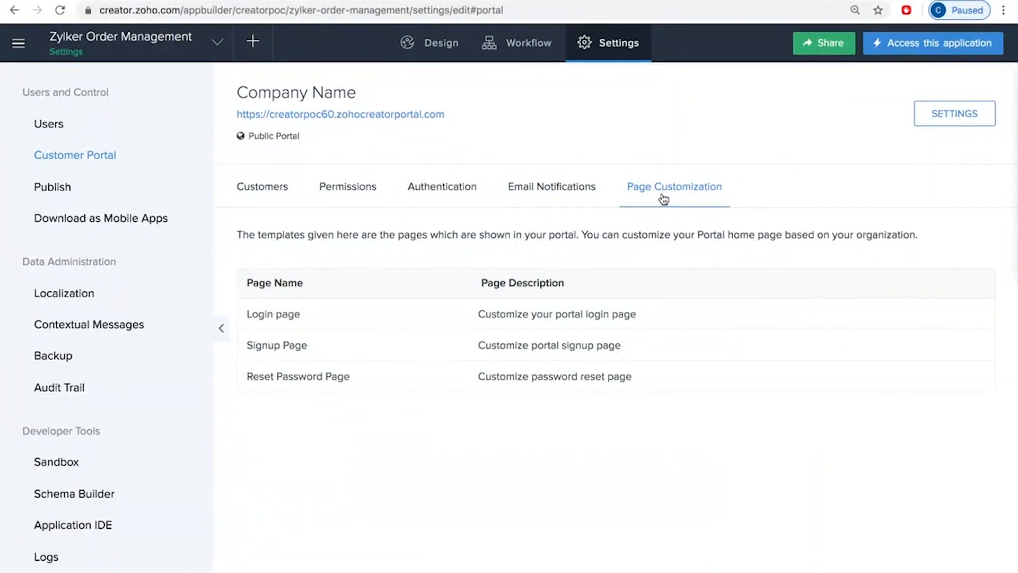
Step: Review the portal's customer list and the email and permission options for adding customers, without adding anyone
{"action": "left_click", "coordinate": [272, 189]}
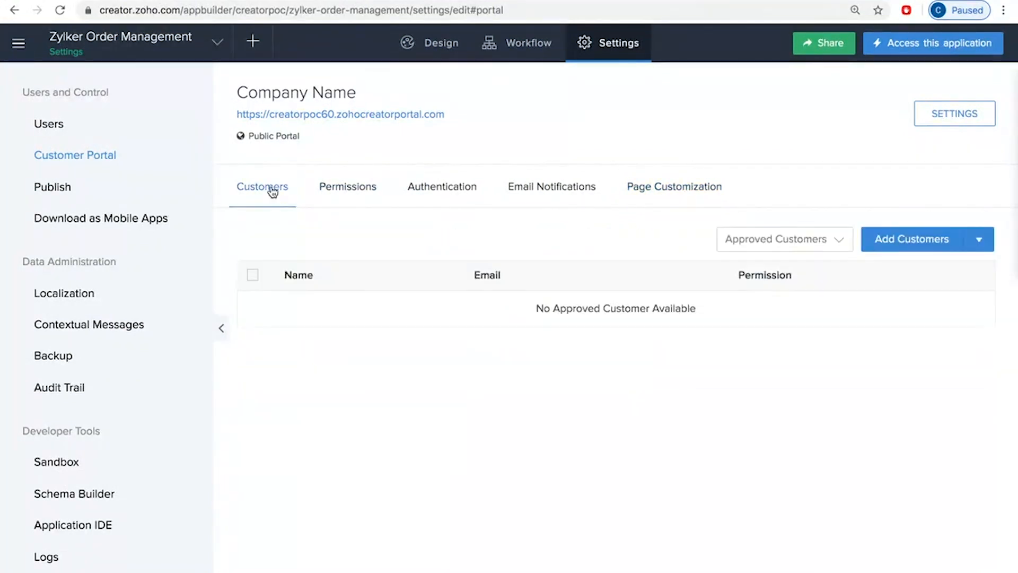
{"action": "left_click", "coordinate": [903, 238]}
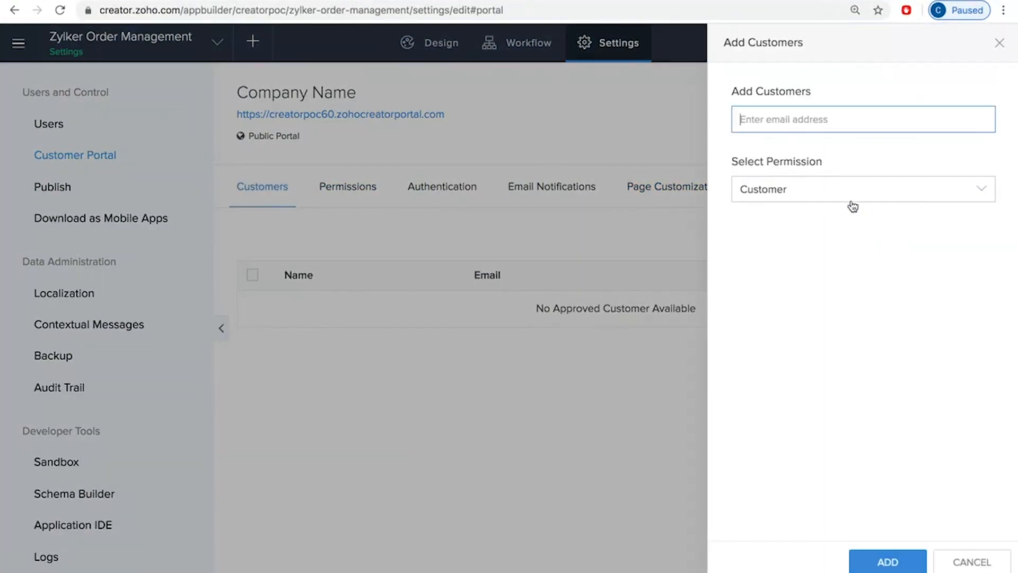
{"action": "left_click", "coordinate": [847, 193]}
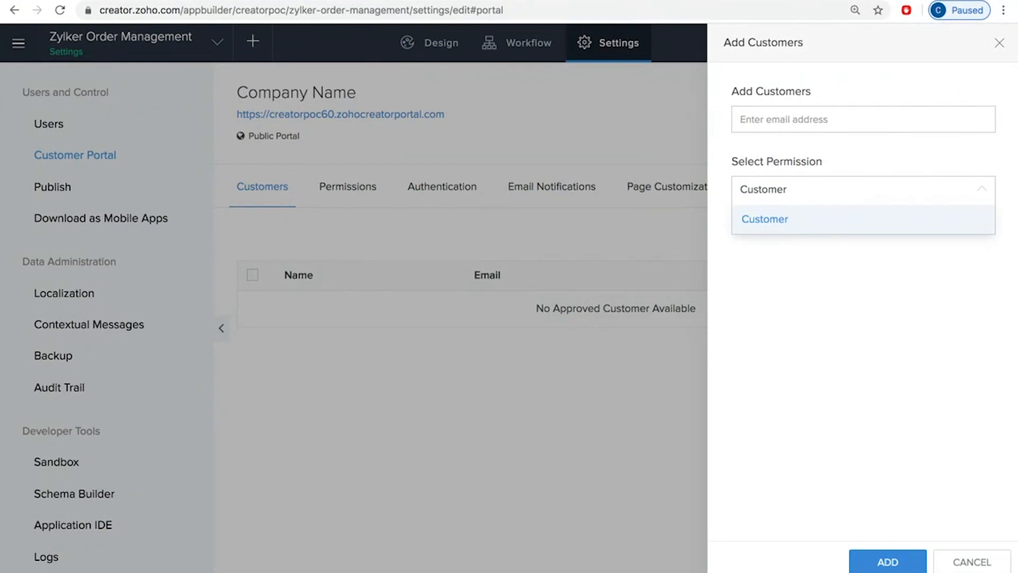
{"action": "left_click", "coordinate": [999, 43]}
{"action": "left_click", "coordinate": [979, 239]}
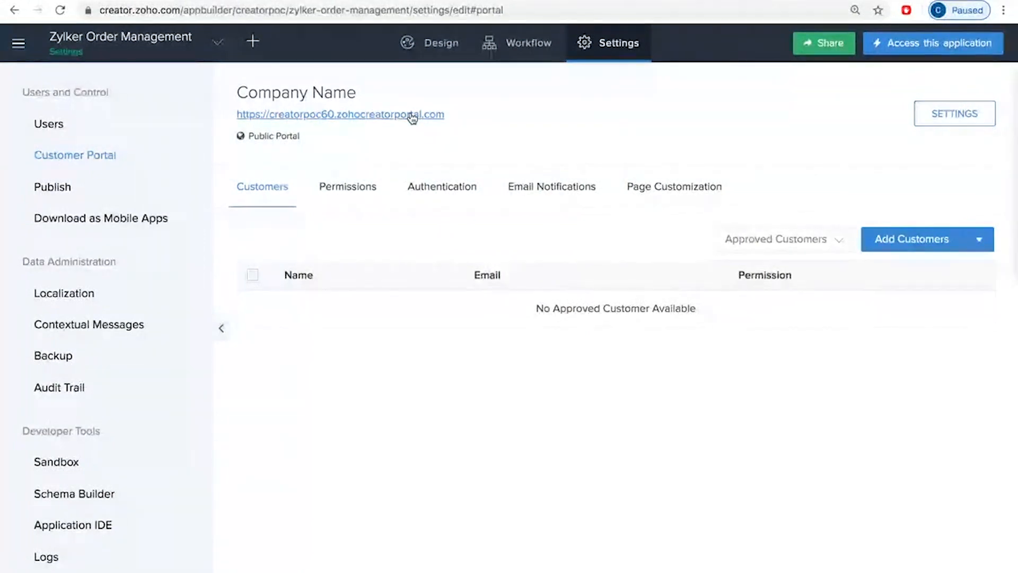
Step: Copy the link address of the customer portal's URL
{"action": "right_click", "coordinate": [298, 120]}
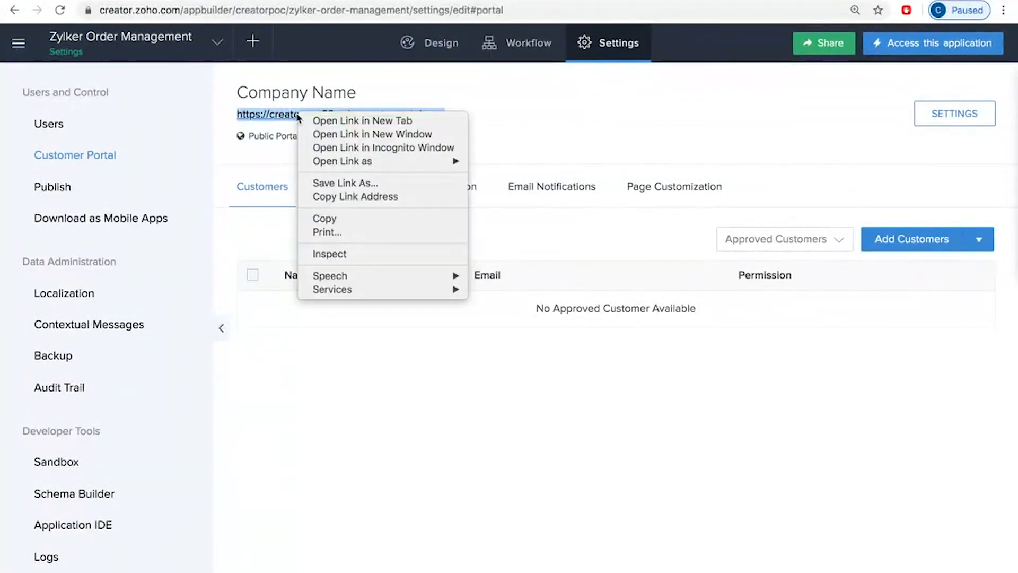
{"action": "left_click", "coordinate": [346, 197]}
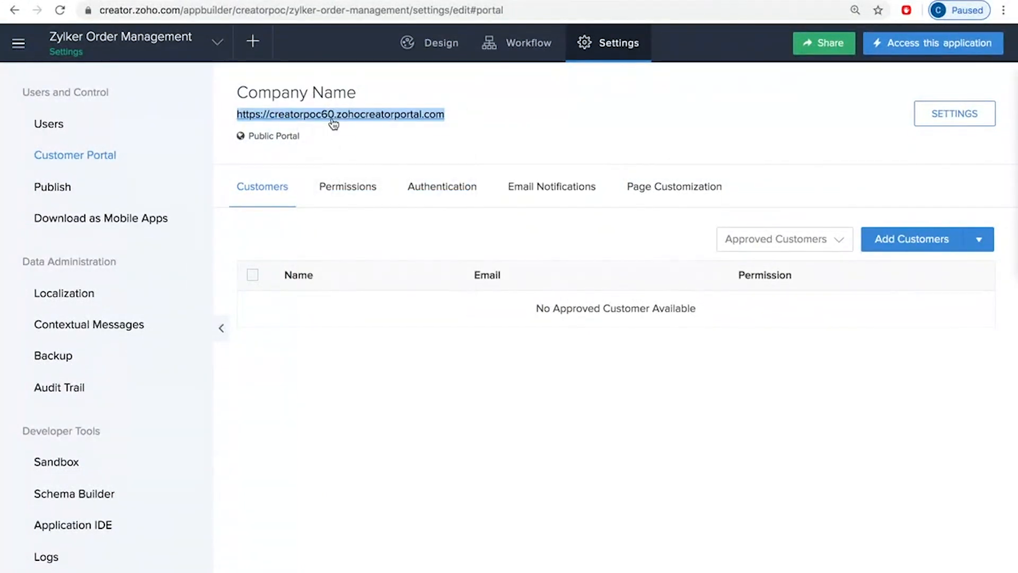